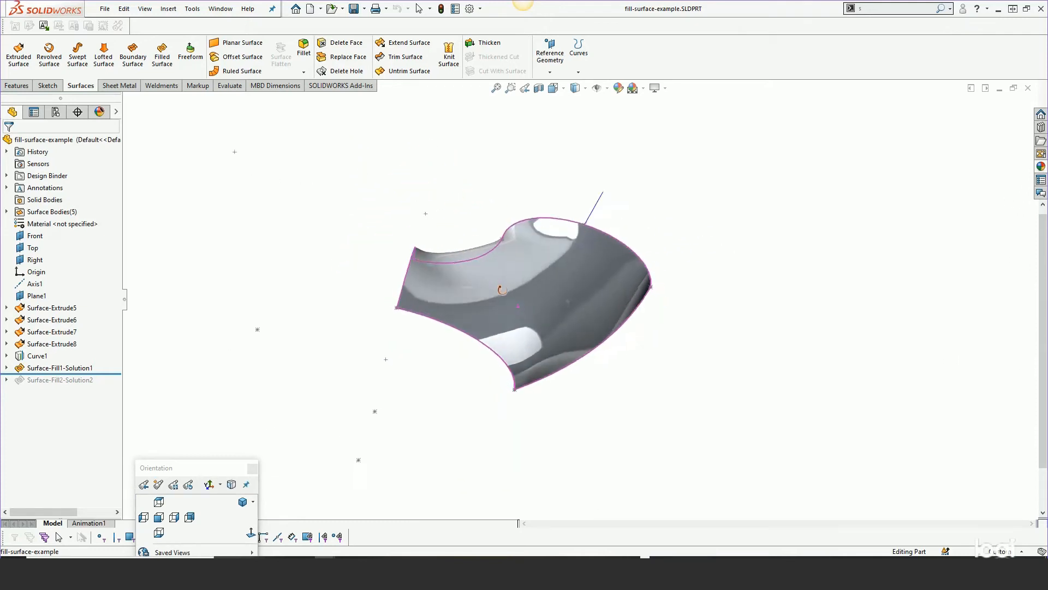
Delete the Surface-Fill1-Solution1 feature from the part.
scroll(576, 278, "down", 2)
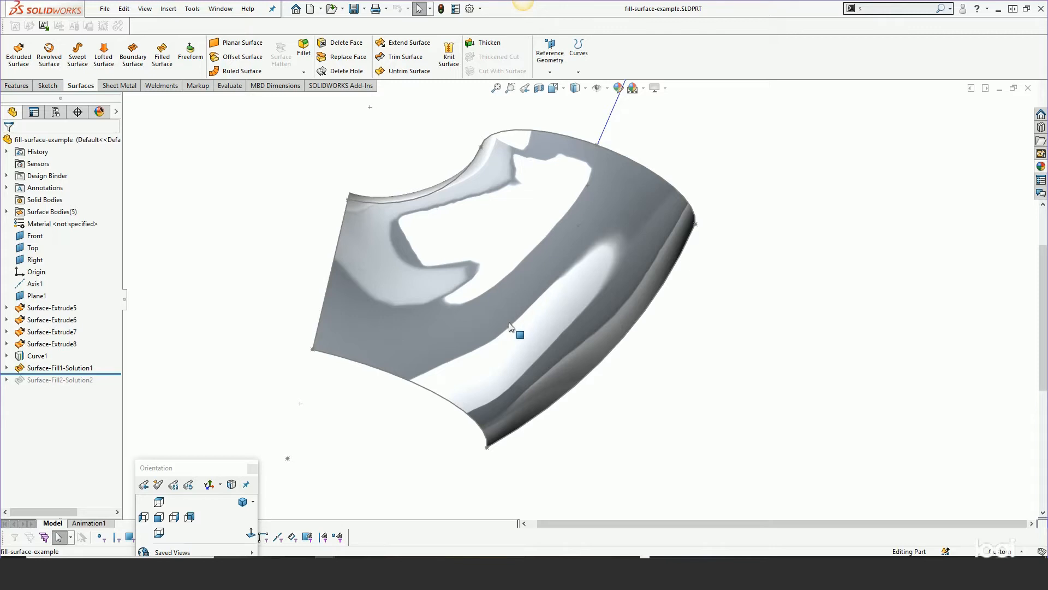
middle_click_drag(508, 322, 498, 291)
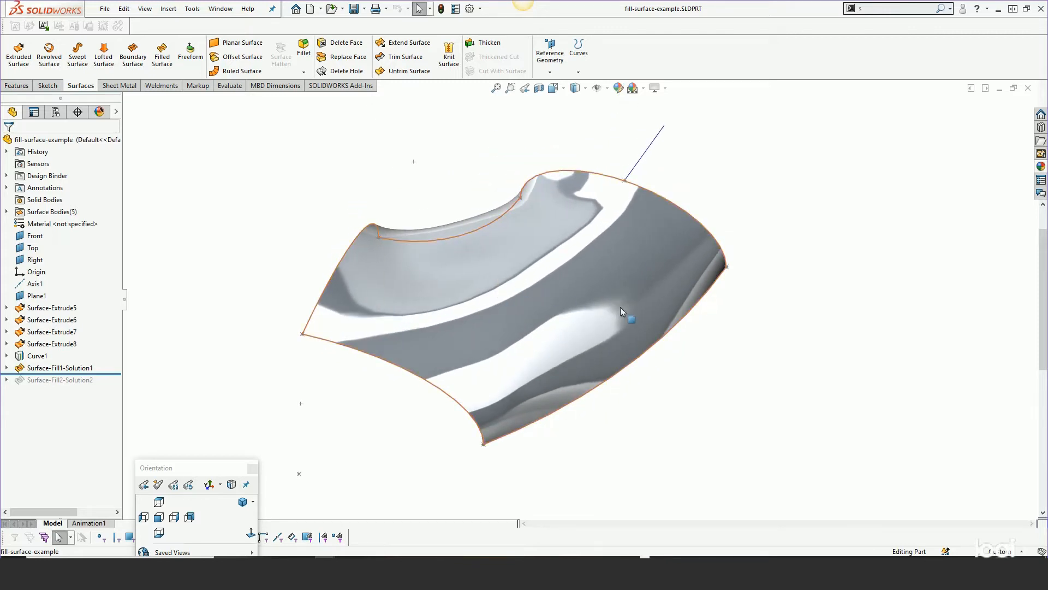
left_click(44, 373)
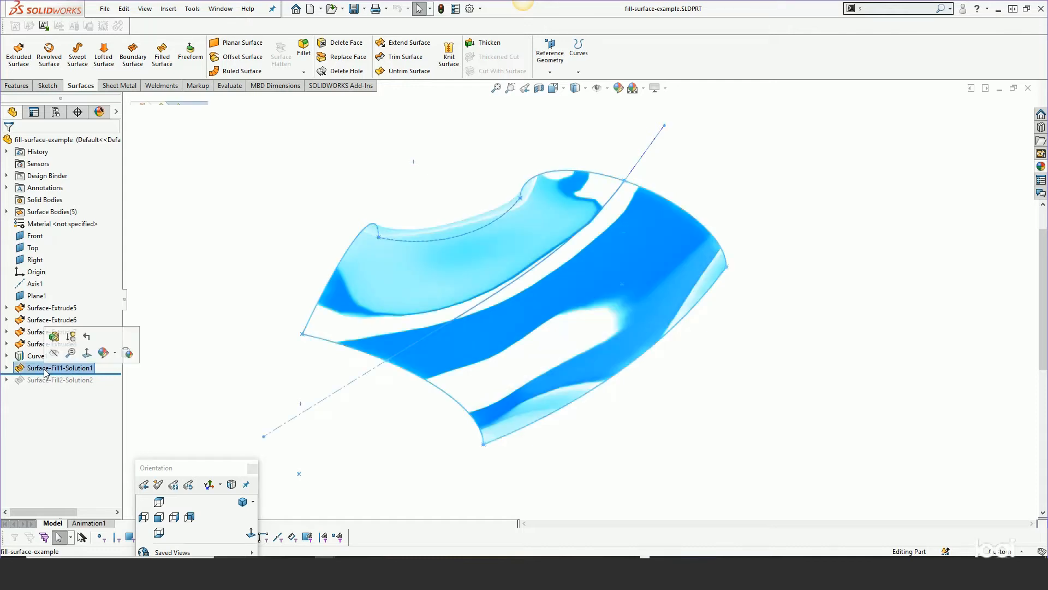
key("Delete")
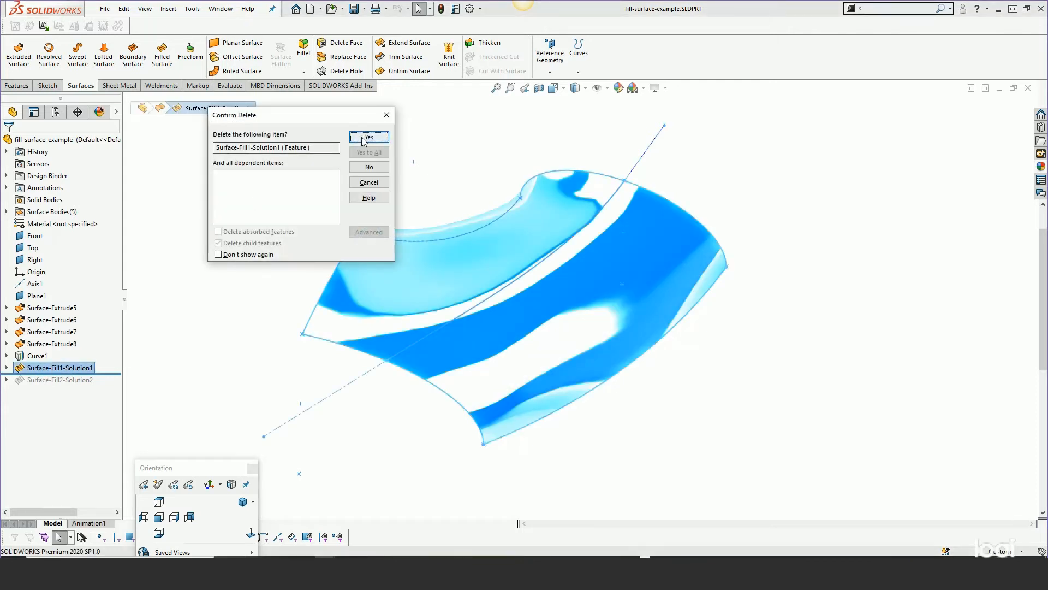
left_click(364, 140)
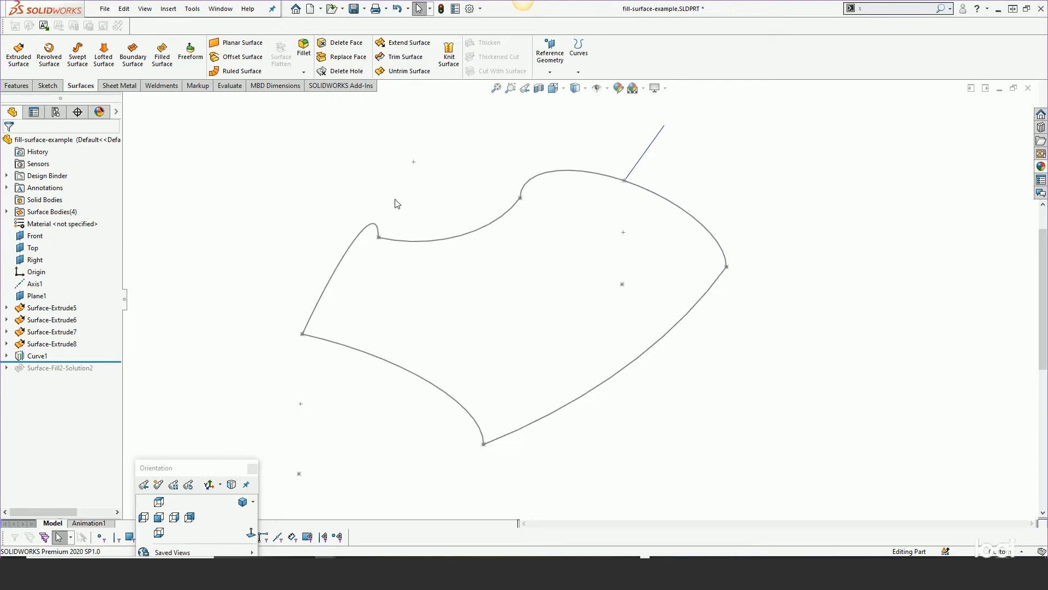
Create a filled surface bounded by the five connected sketch curves, with Contact as the edge setting.
left_click(165, 61)
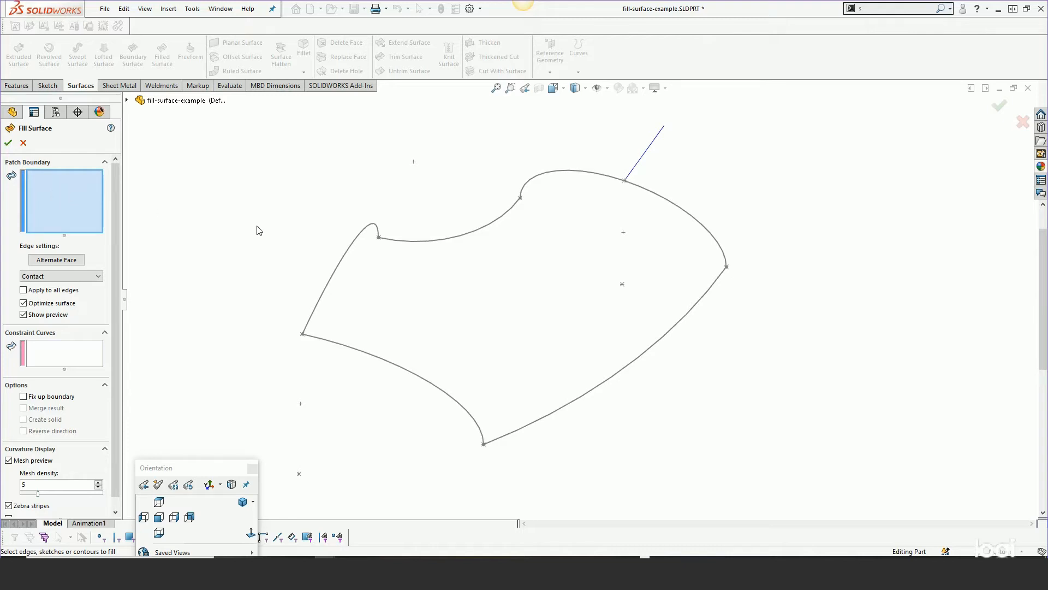
left_click(372, 229)
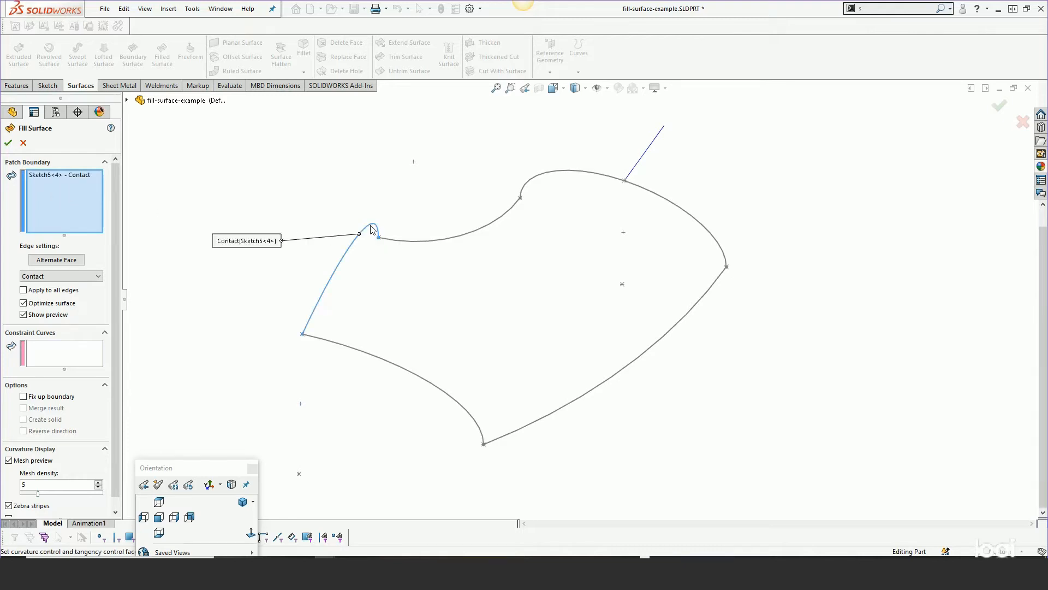
left_click(415, 247)
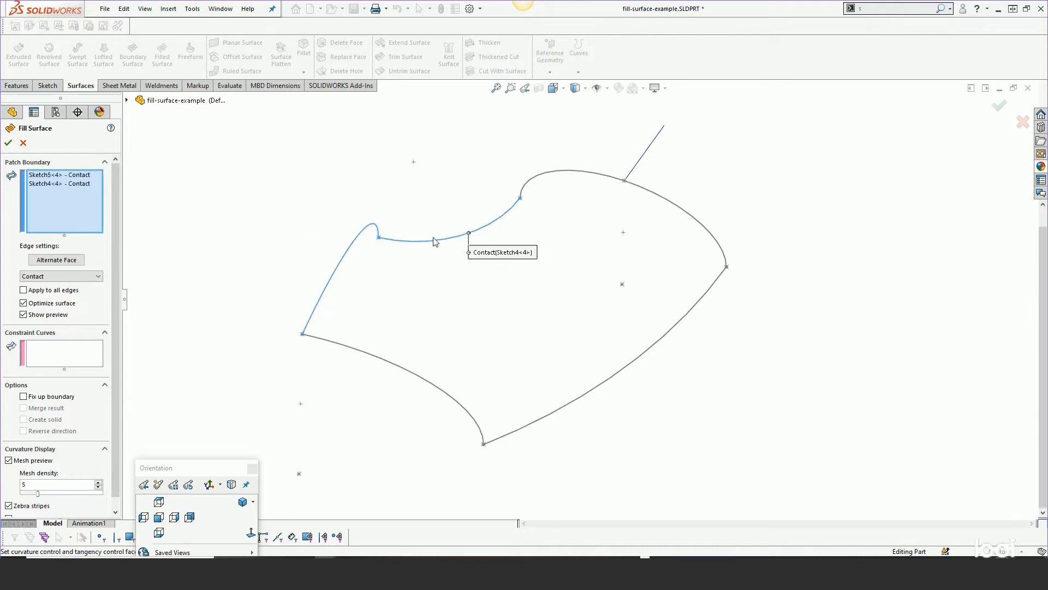
left_click(542, 175)
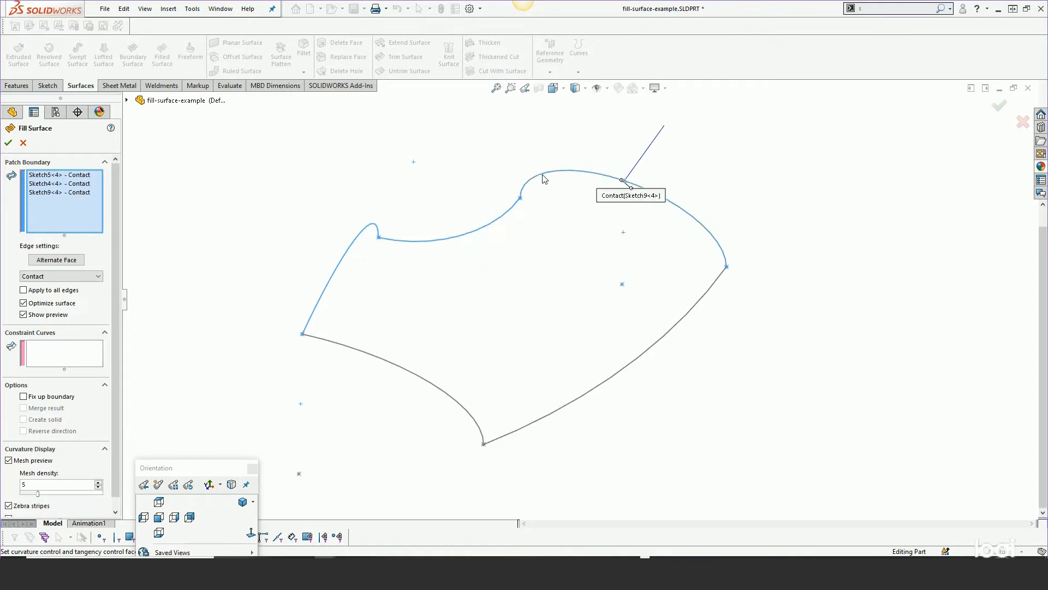
left_click(706, 295)
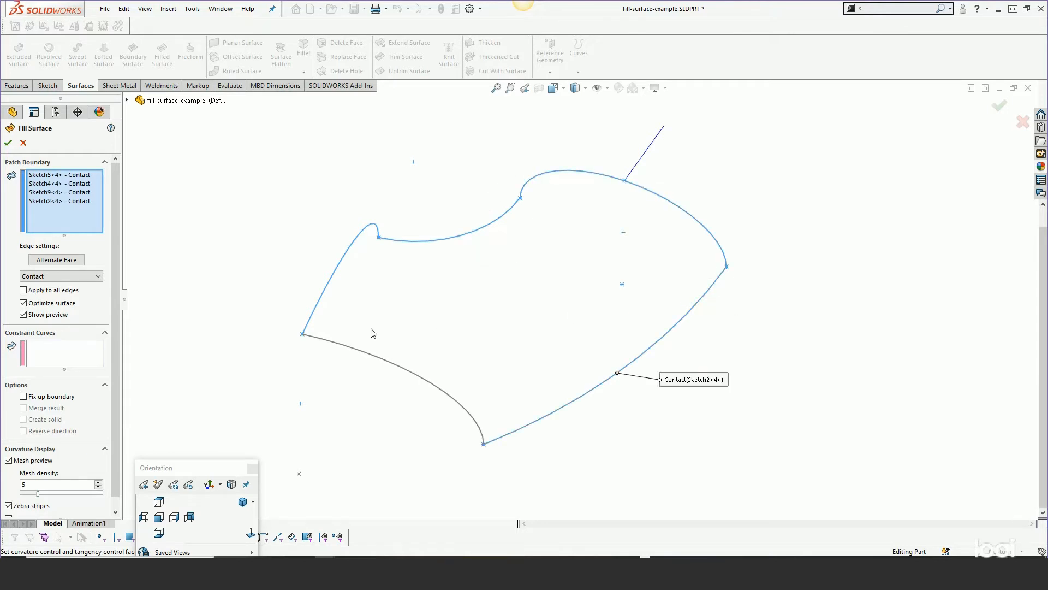
left_click(363, 351)
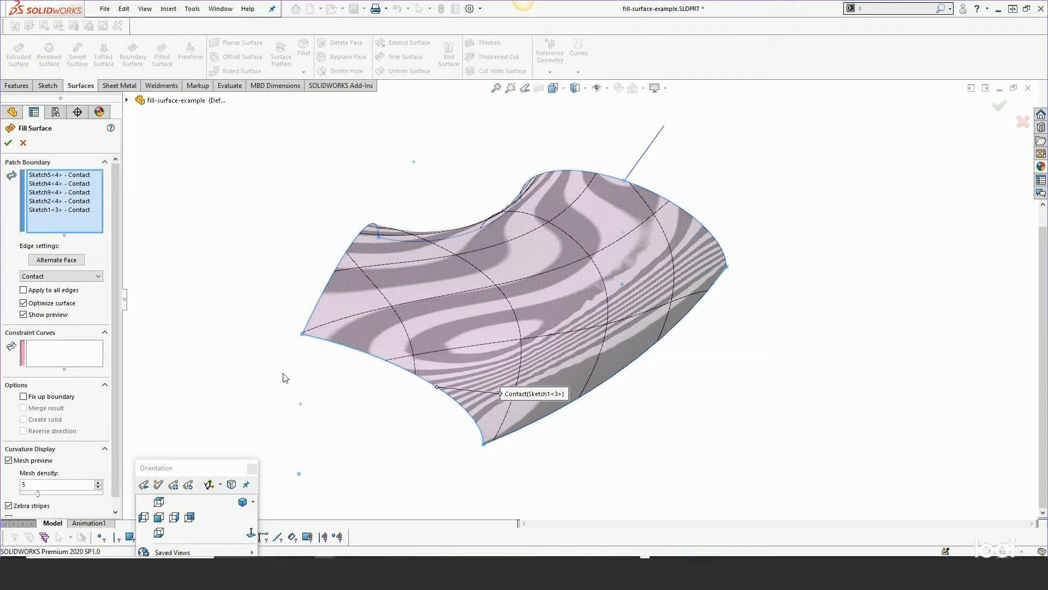
middle_click_drag(350, 369, 192, 327)
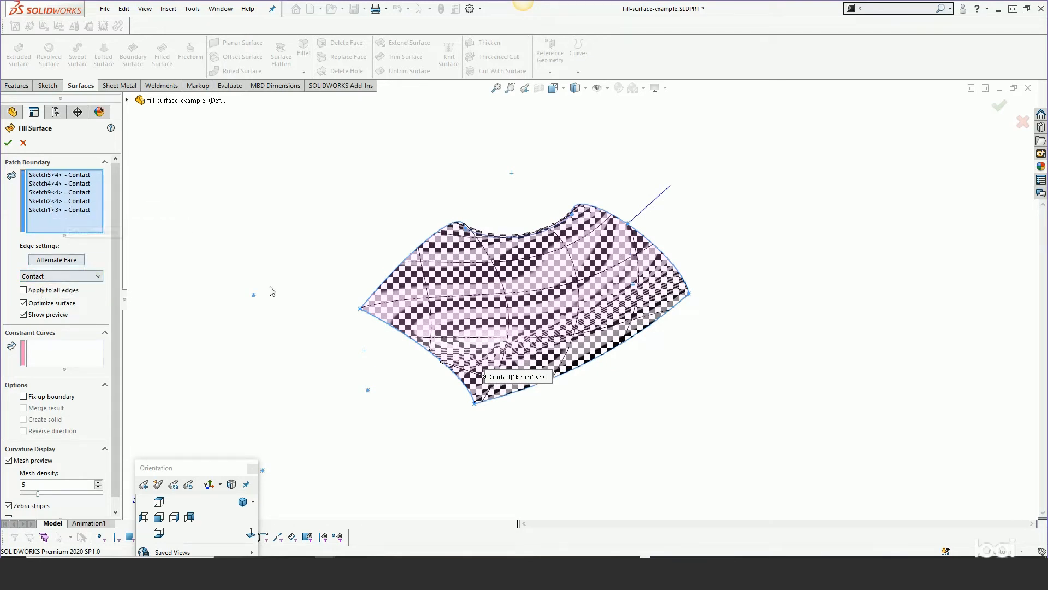
middle_click_drag(360, 359, 340, 339)
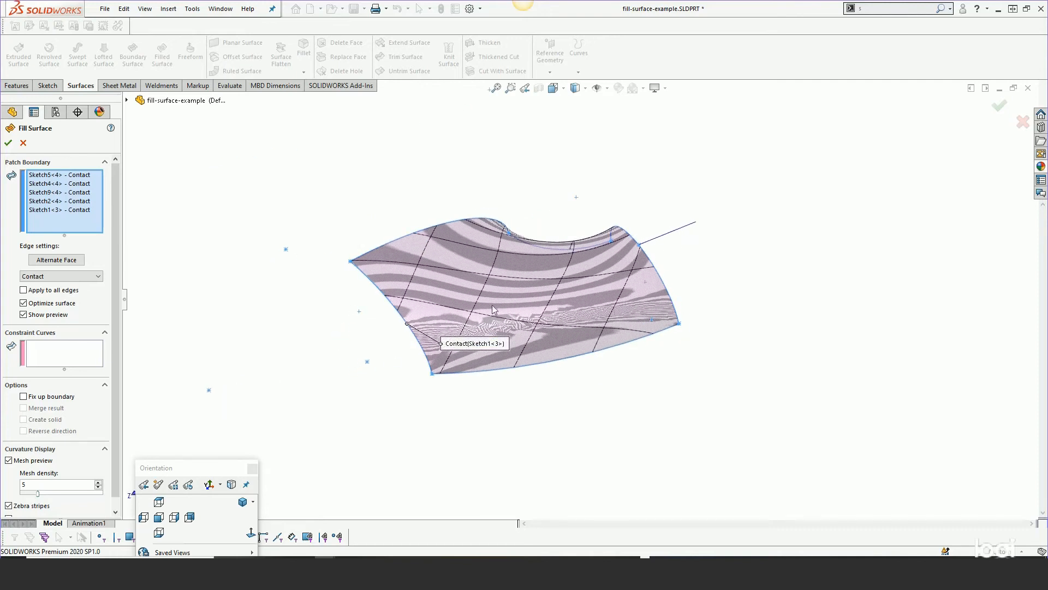
middle_click_drag(495, 311, 614, 284)
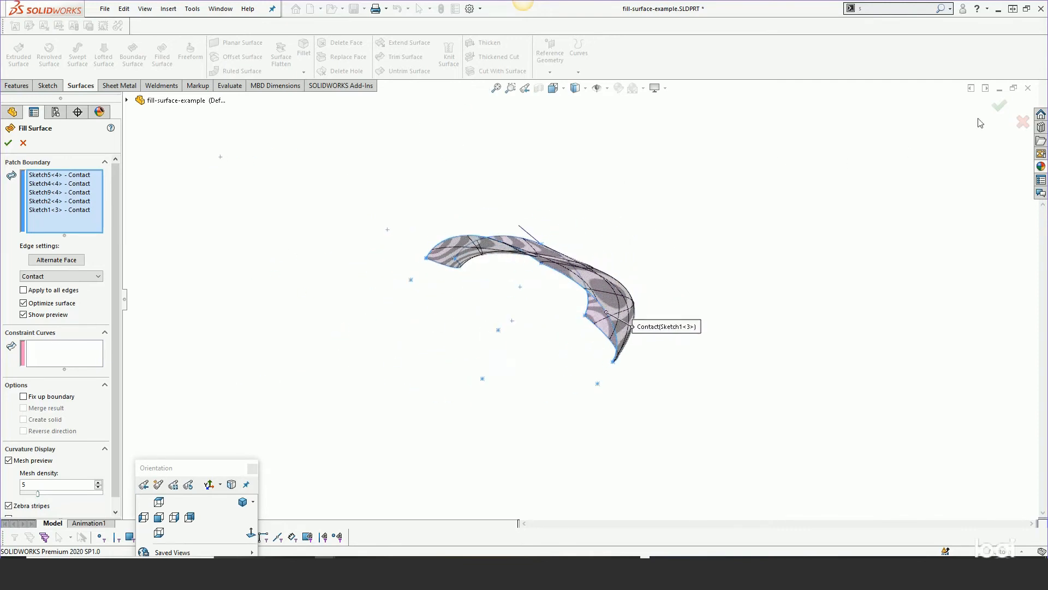
left_click(999, 105)
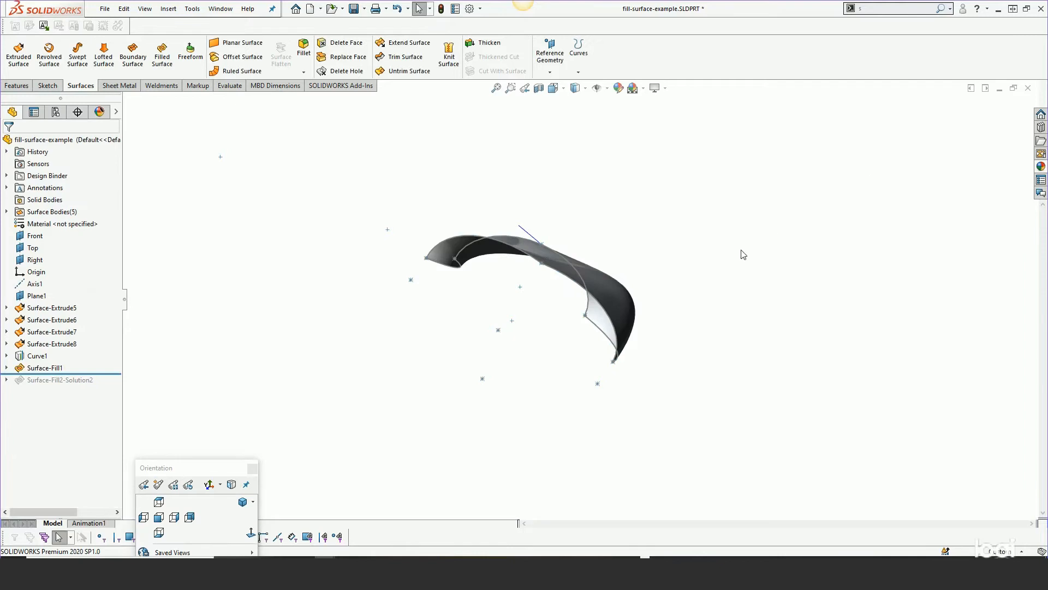
Roll the feature history forward past Surface-Fill2-Solution2 and hide the Surface-Fill1 body.
scroll(661, 298, "down", 3)
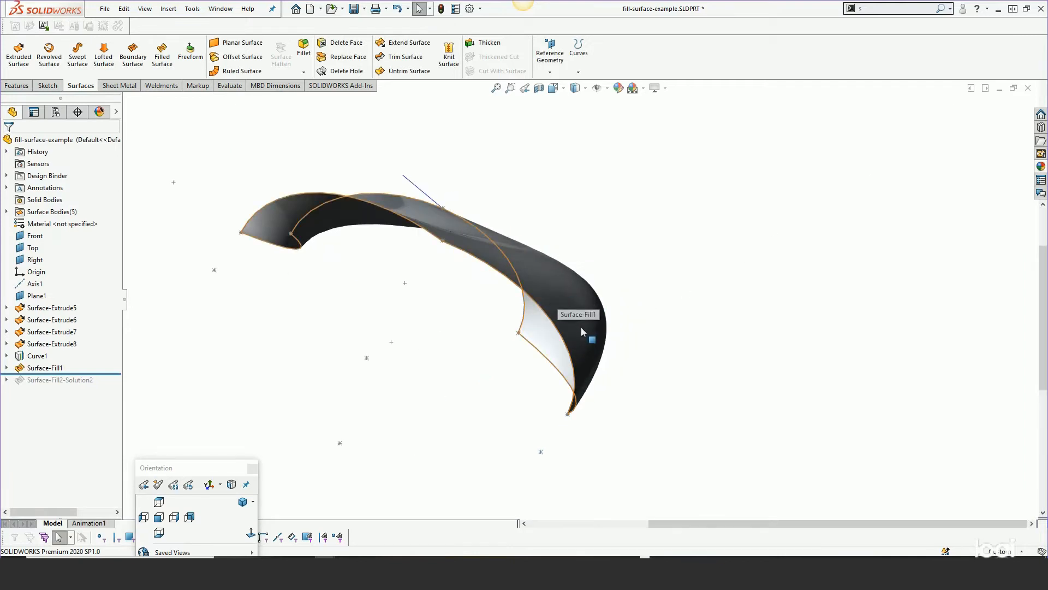
middle_click_drag(586, 315, 543, 349)
scroll(721, 270, "down", 2)
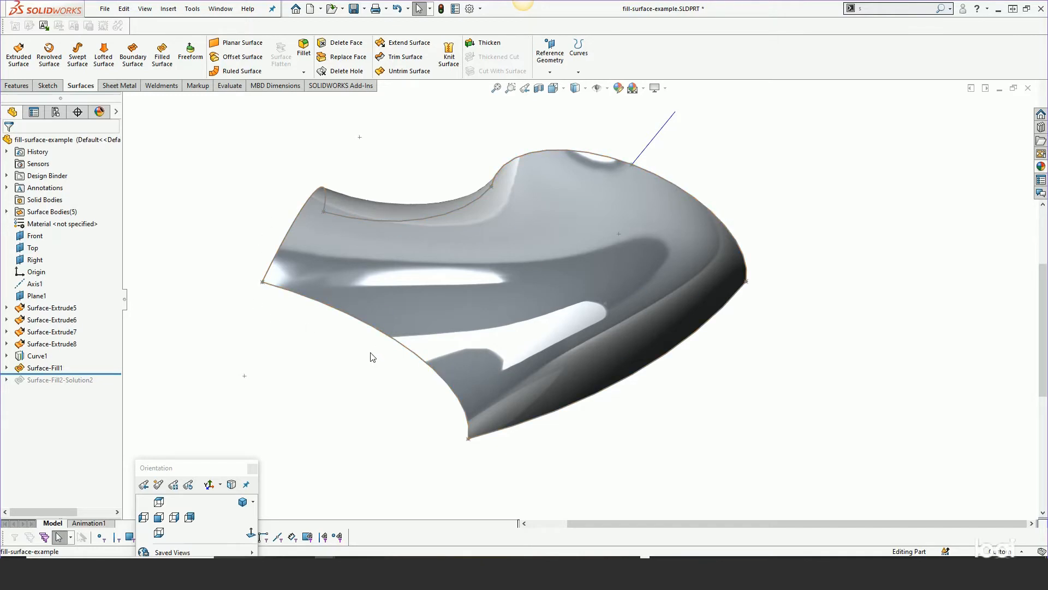
middle_click_drag(466, 316, 496, 336)
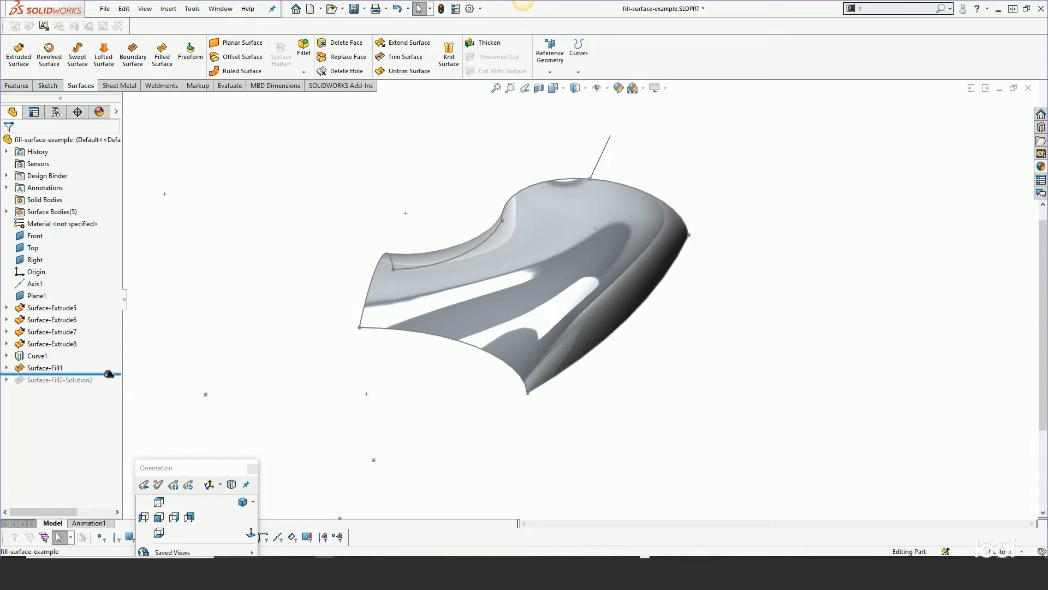
left_click_drag(110, 375, 107, 386)
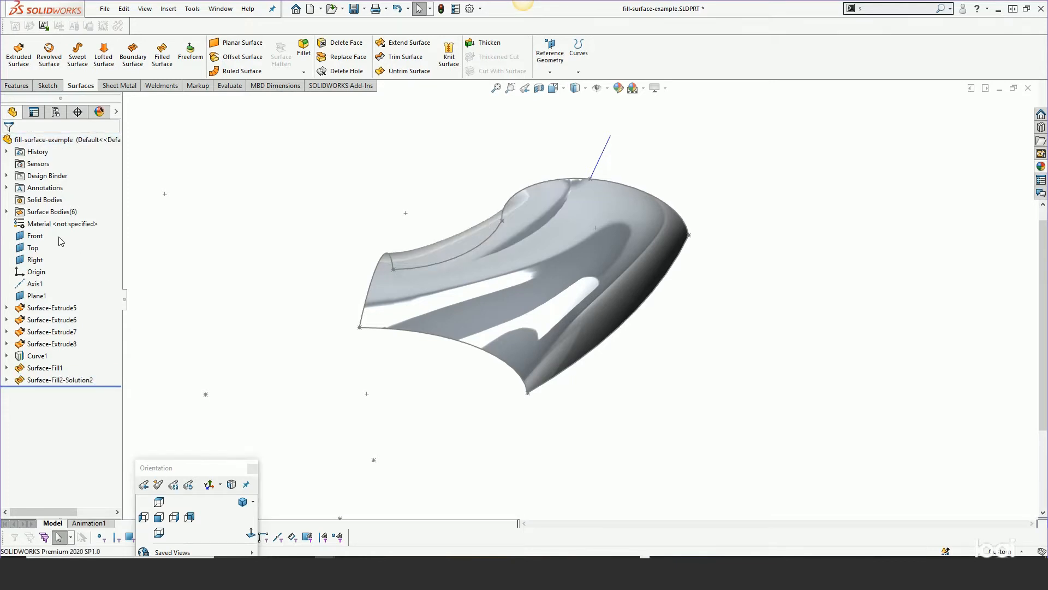
left_click(7, 211)
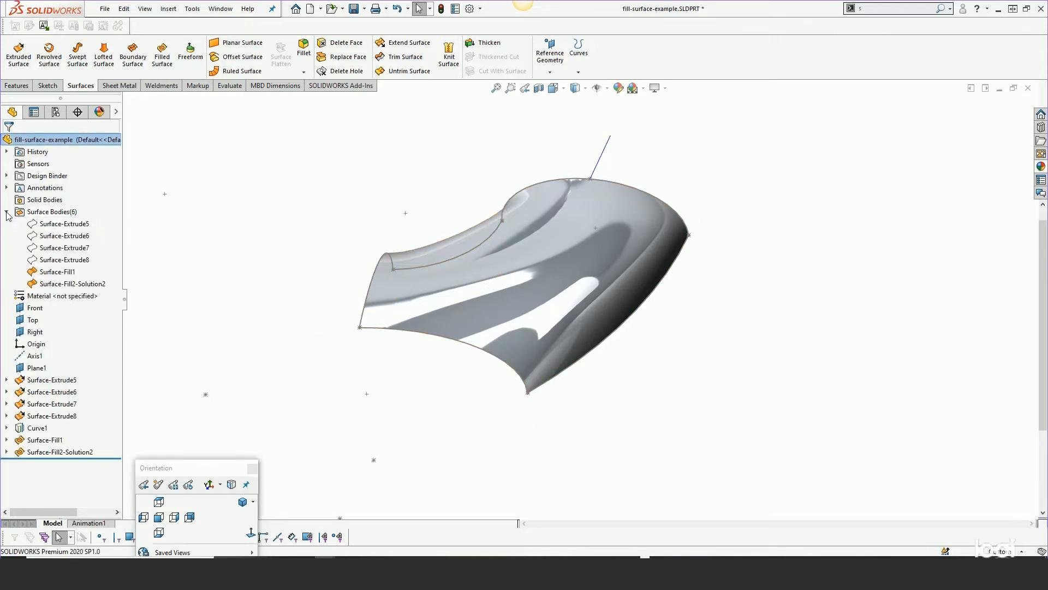
left_click(57, 271)
left_click(75, 254)
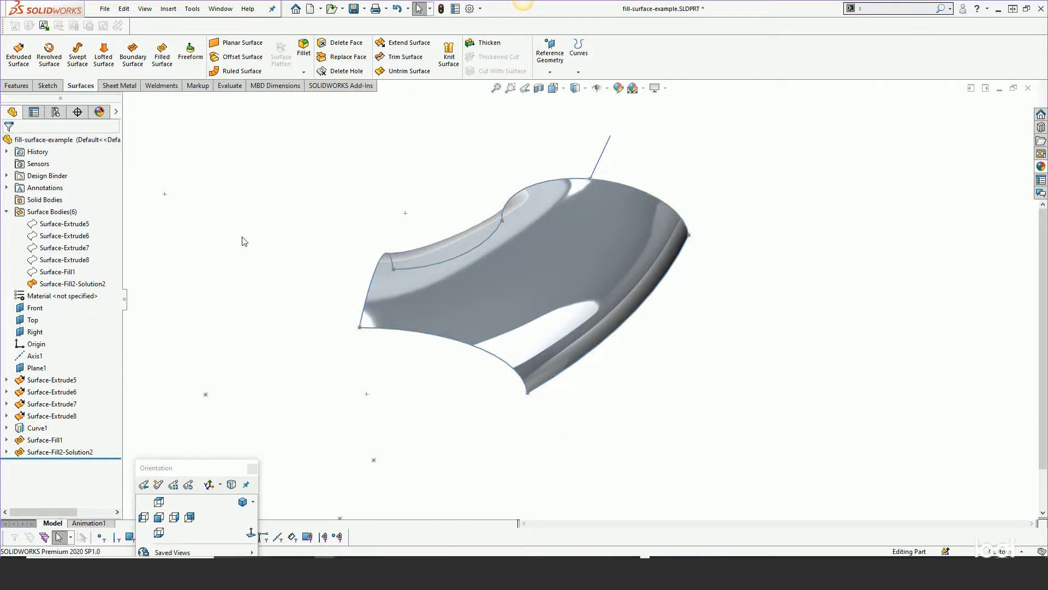
Delete the Surface-Fill2-Solution2 feature while keeping its absorbed sketches.
left_click(38, 452)
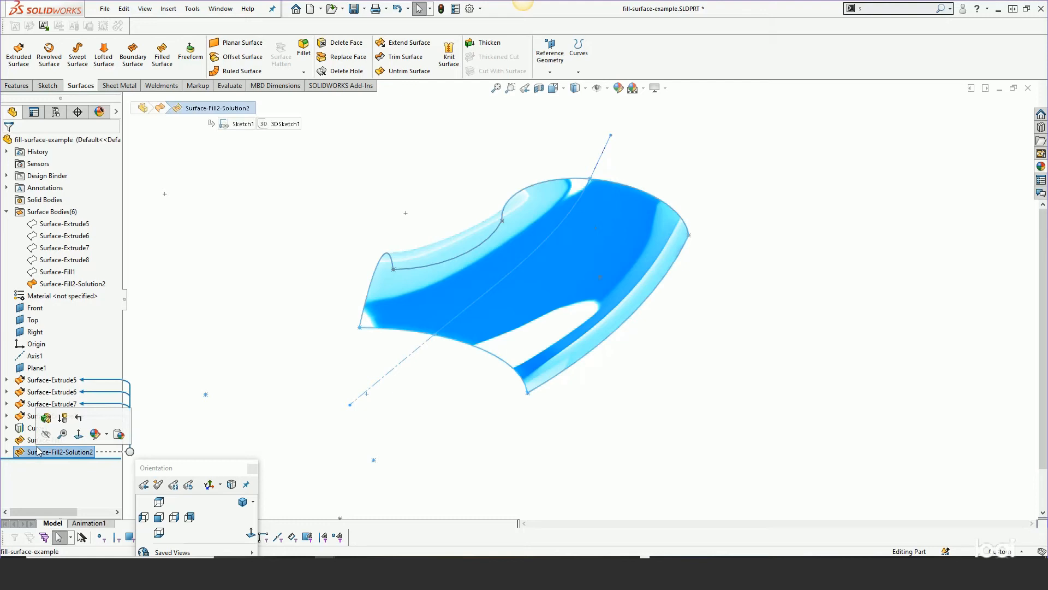
key("Delete")
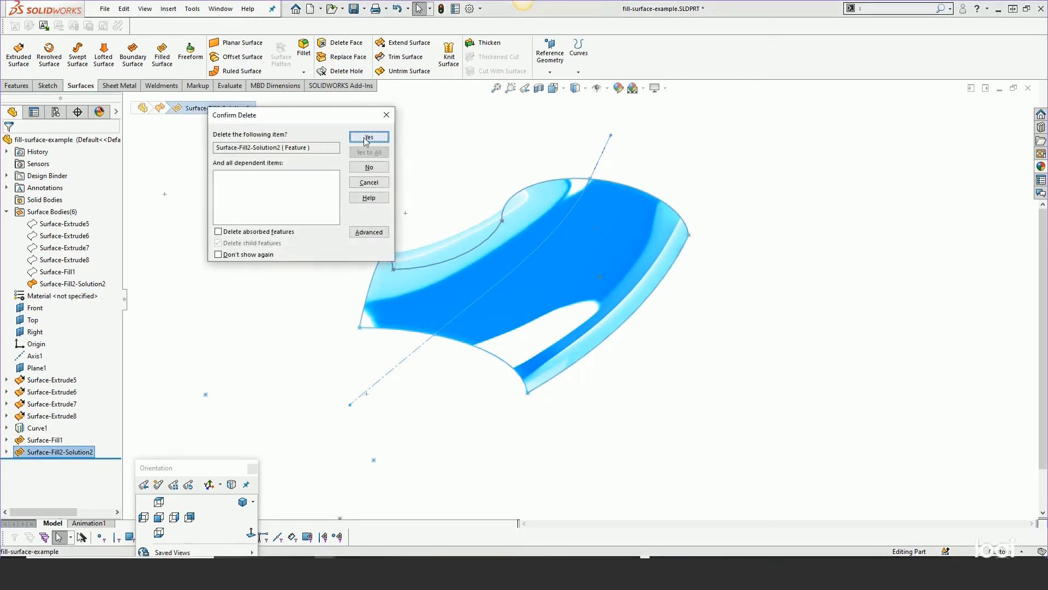
left_click(368, 137)
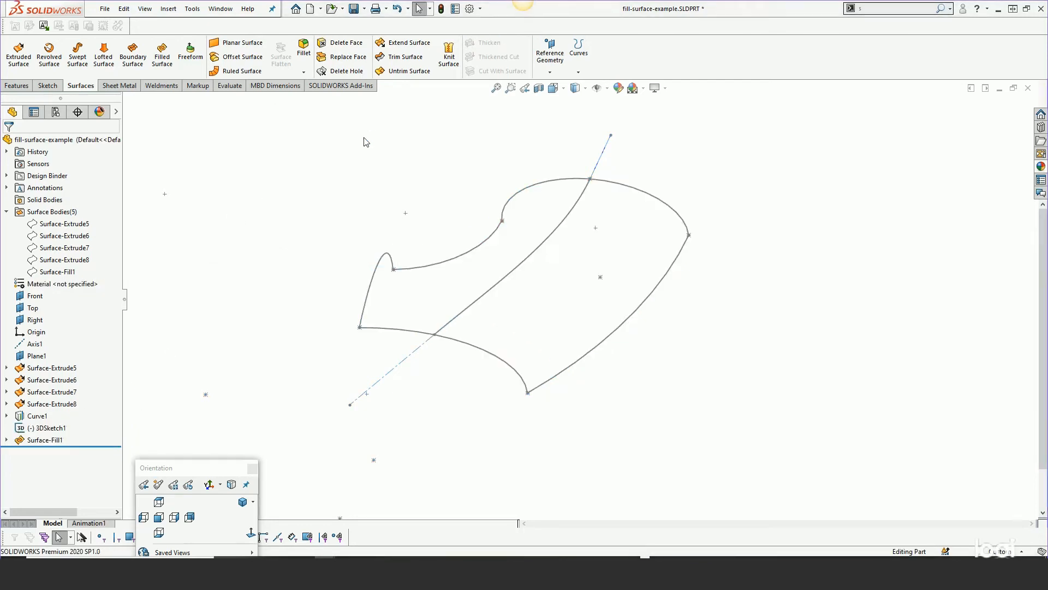
Show the four hidden surface bodies Surface-Extrude5 through Surface-Extrude8.
left_click(51, 227)
left_click(55, 262, "shift")
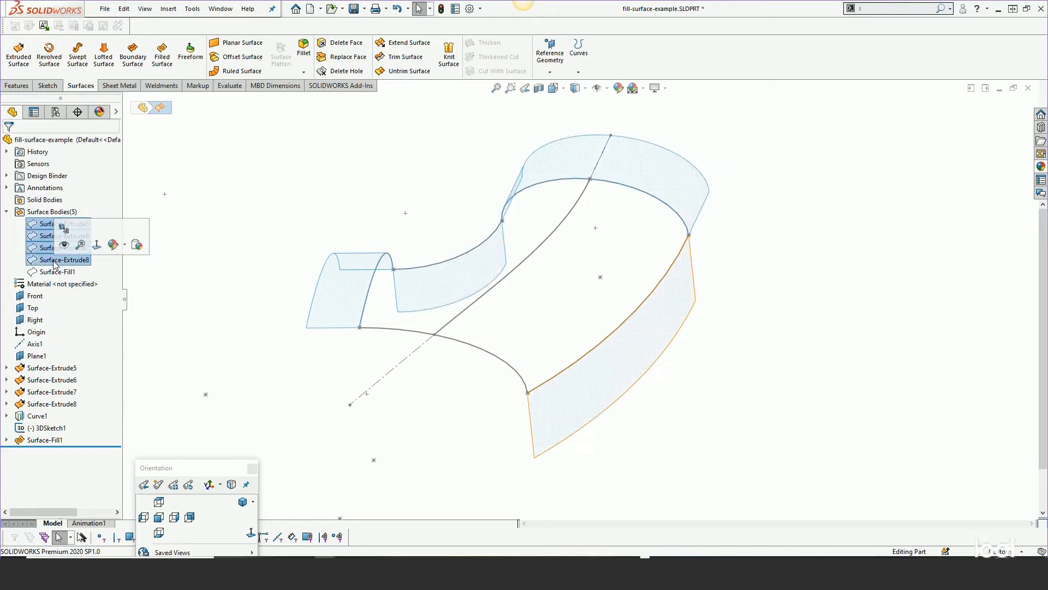
left_click(63, 245)
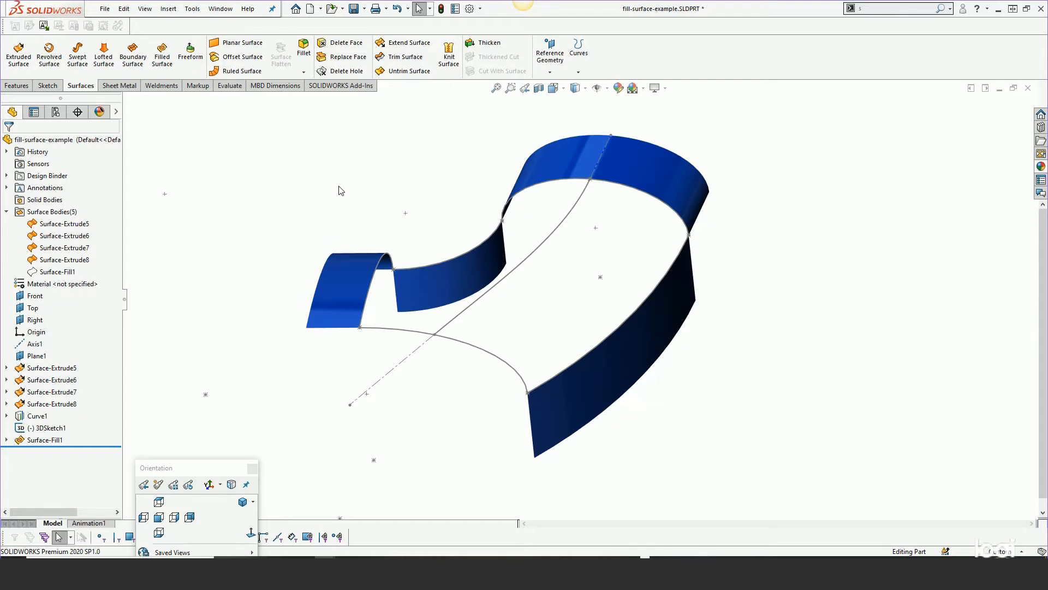
key("h")
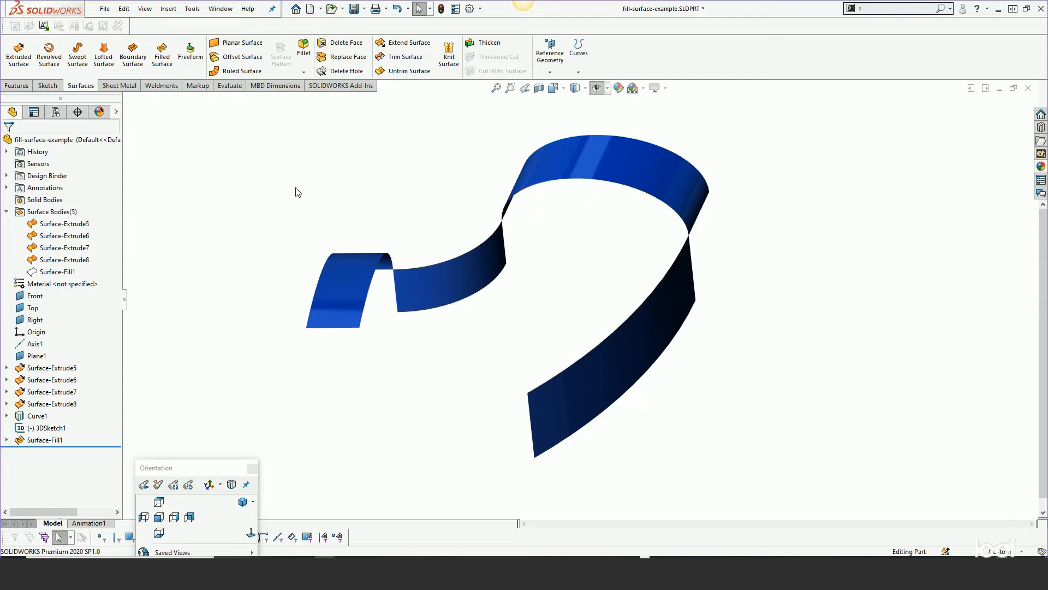
key("s")
left_click(213, 203)
key("h")
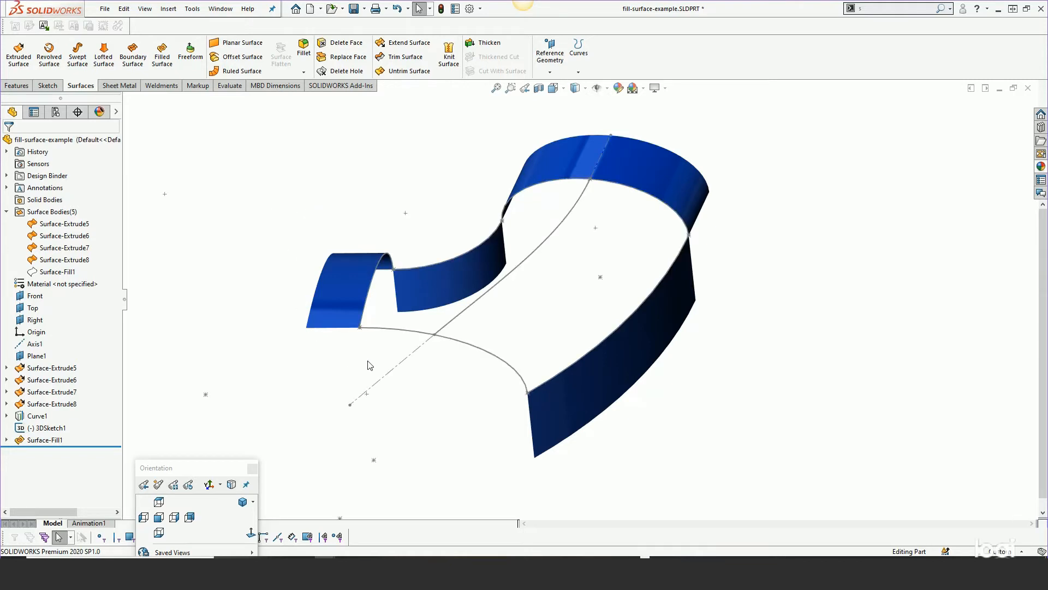
Start a filled surface bounded by the open front sketch curve and the inner edges of the four extruded surfaces, hiding the sketches and curves.
left_click(162, 55)
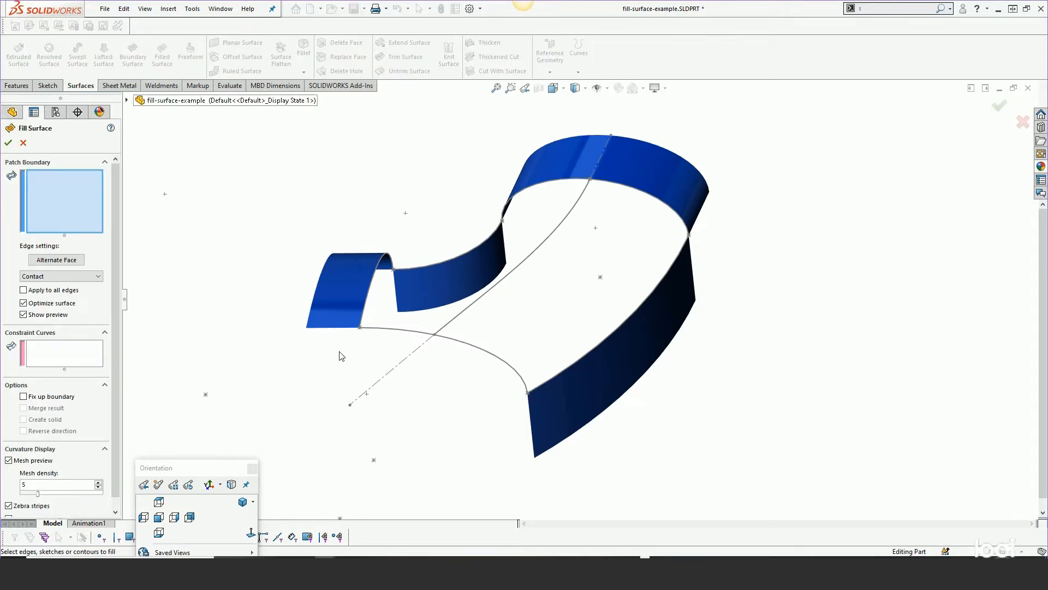
left_click(414, 335)
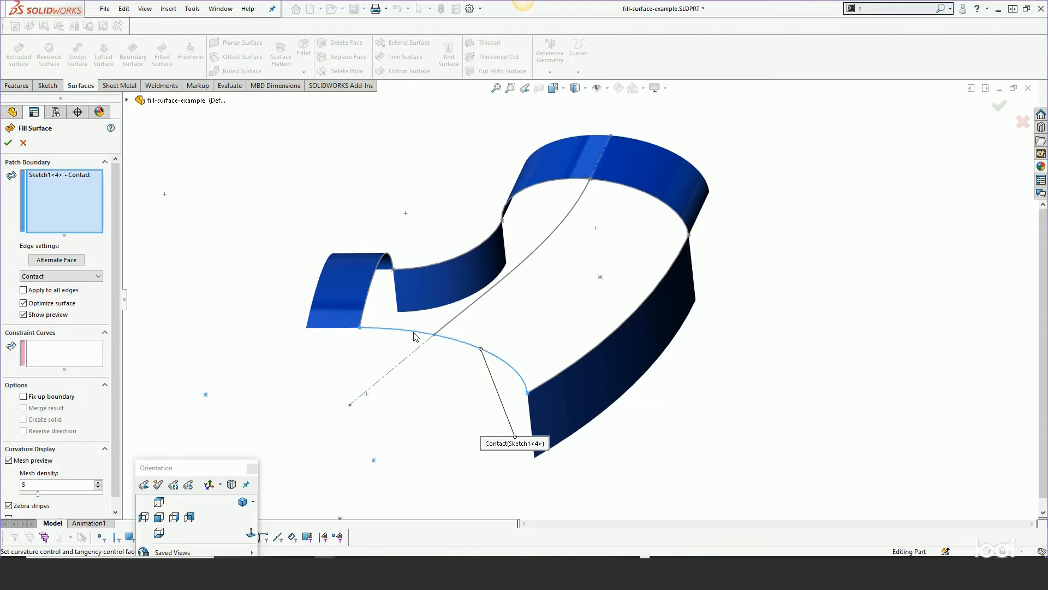
key("ctrl+h")
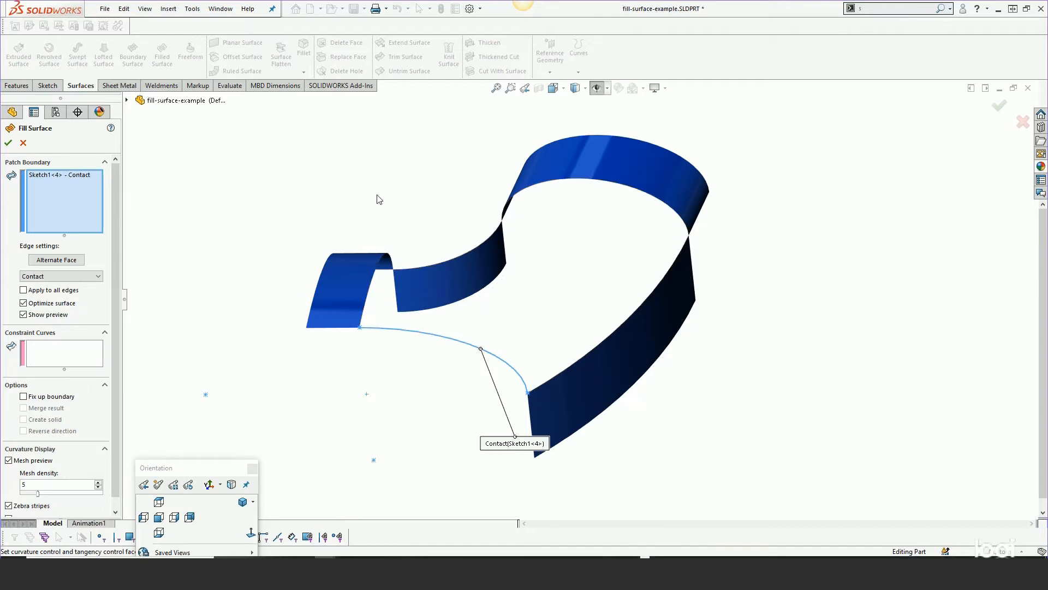
left_click(372, 279)
left_click(414, 269)
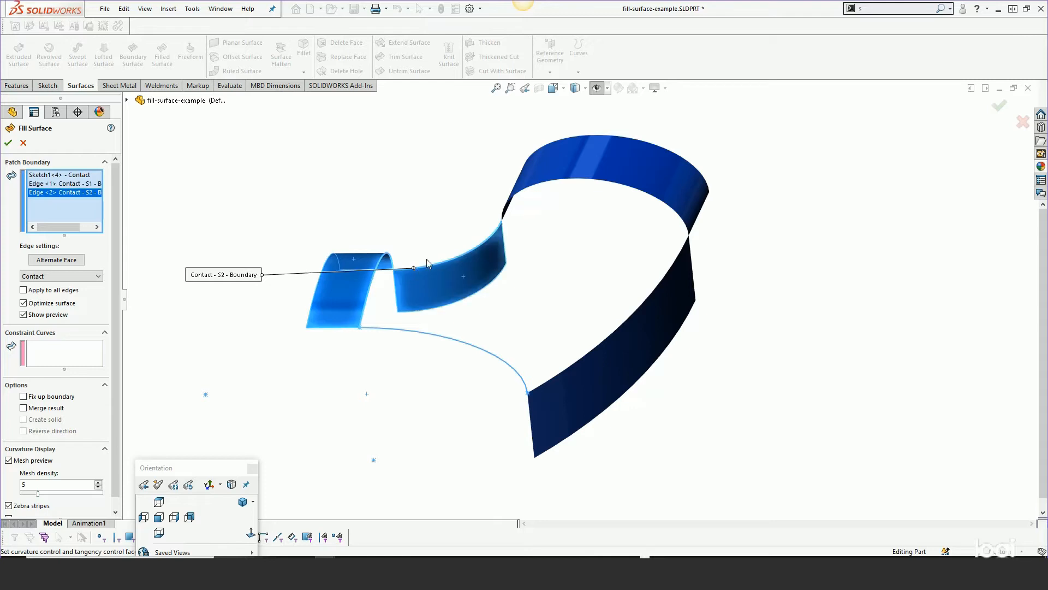
left_click(532, 187)
left_click(640, 309)
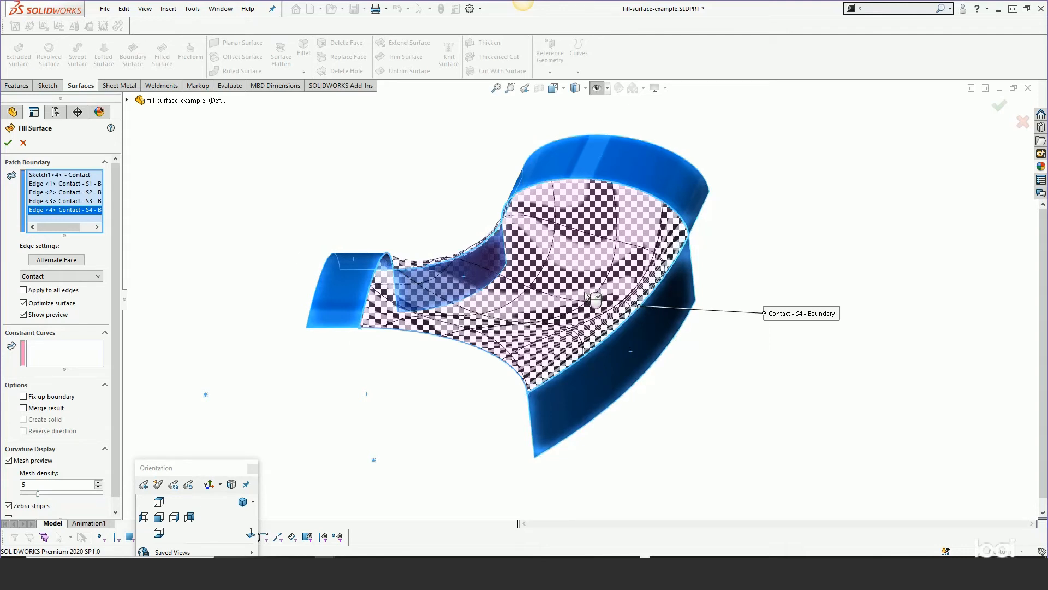
Set the patch boundary to Tangent, apply it to all edges, and create the filled surface.
left_click(40, 277)
left_click(38, 293)
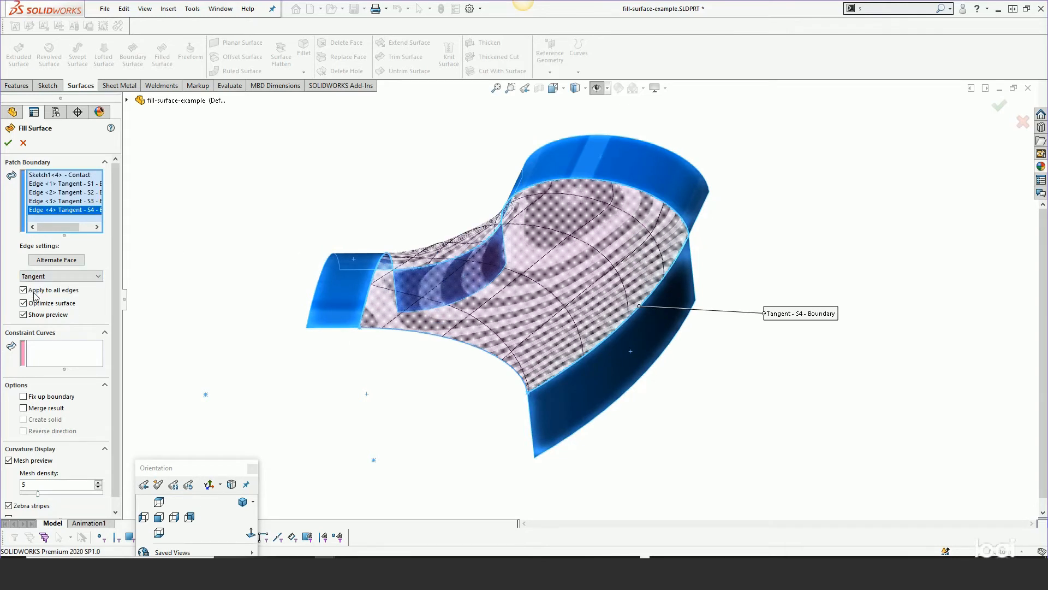
middle_click_drag(463, 280, 501, 317)
left_click(12, 143)
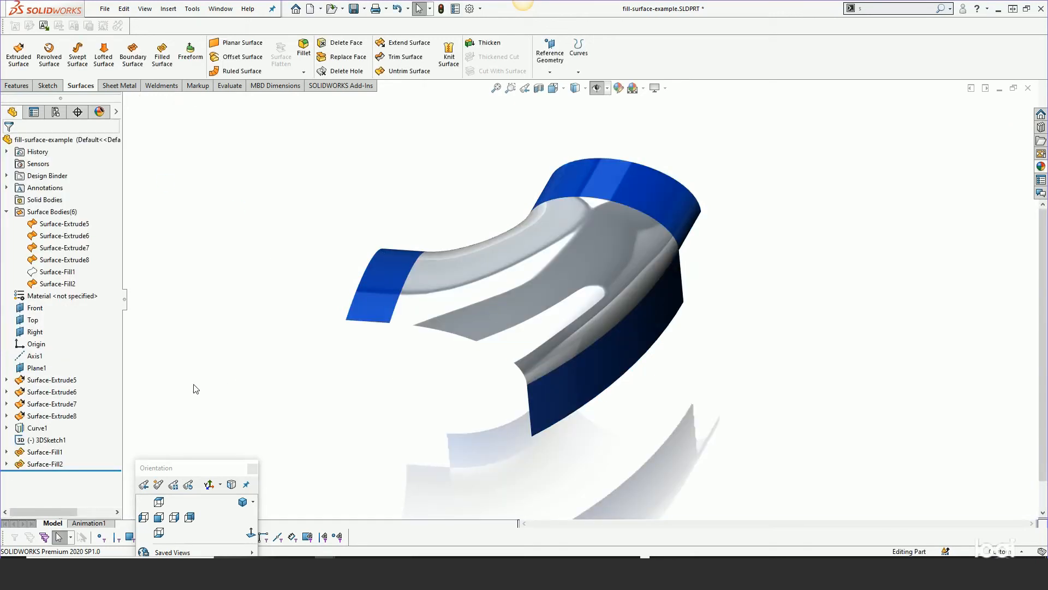
Roll the model back to before Surface-Fill2, open Surface-Fill1 to examine its contact preview with zebra stripes, and roll forward again.
left_click(53, 452)
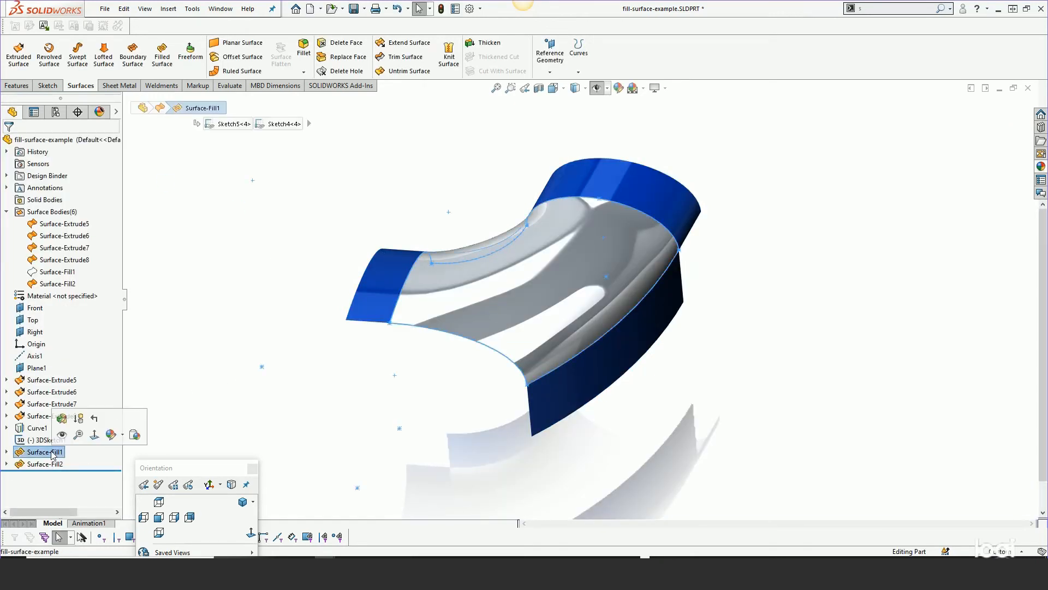
left_click(221, 392)
middle_click_drag(407, 343, 459, 264)
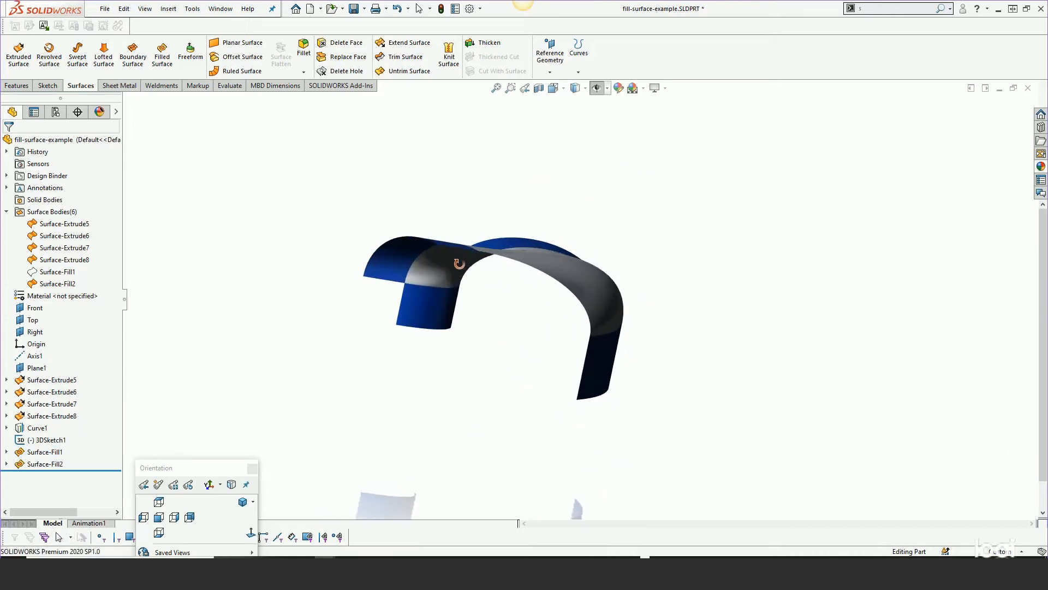
scroll(571, 261, "down", 3)
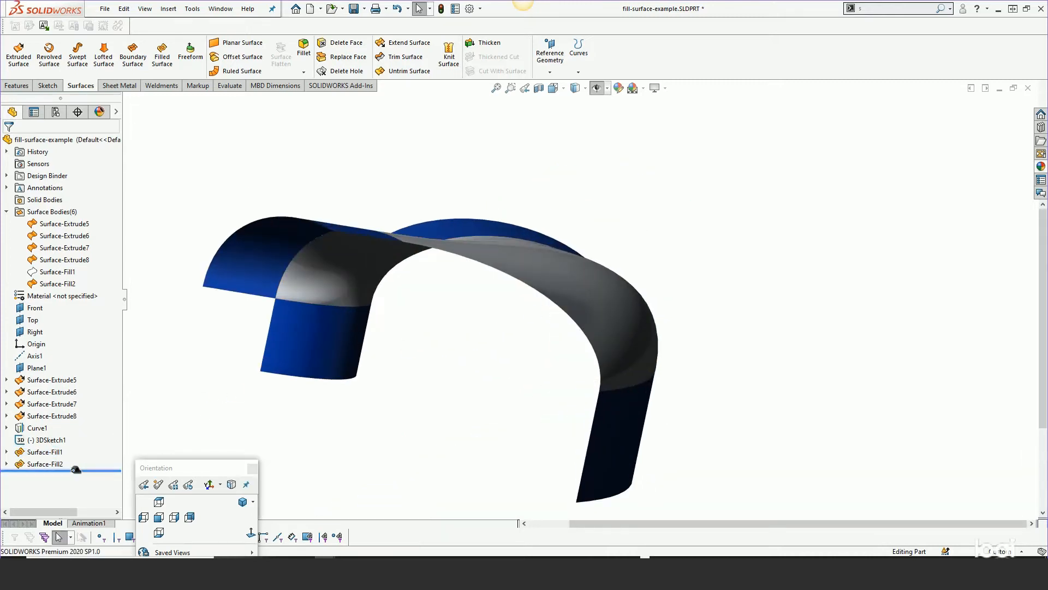
left_click_drag(76, 470, 79, 457)
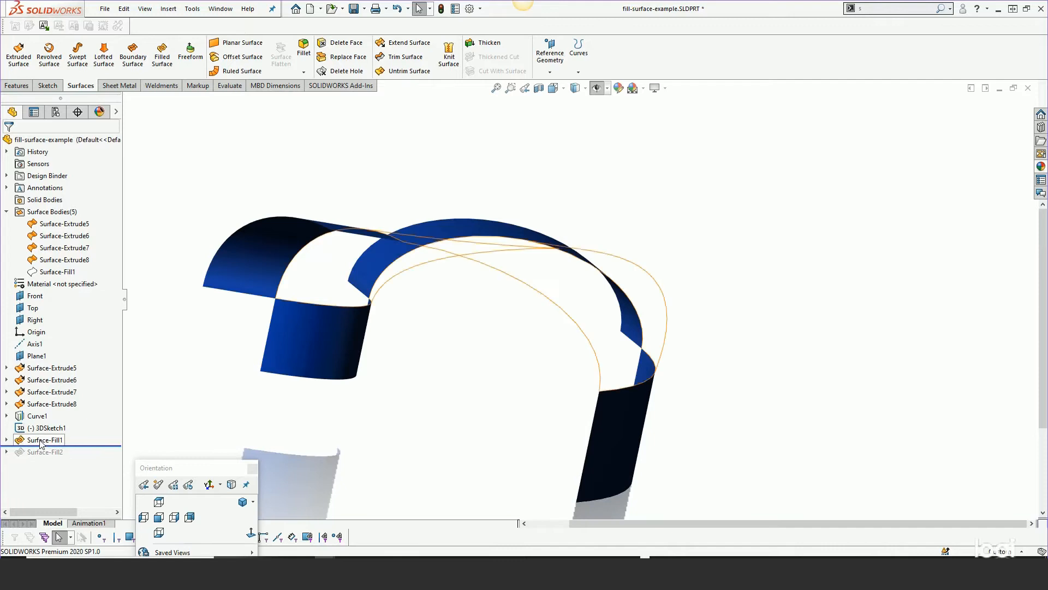
left_click(56, 271)
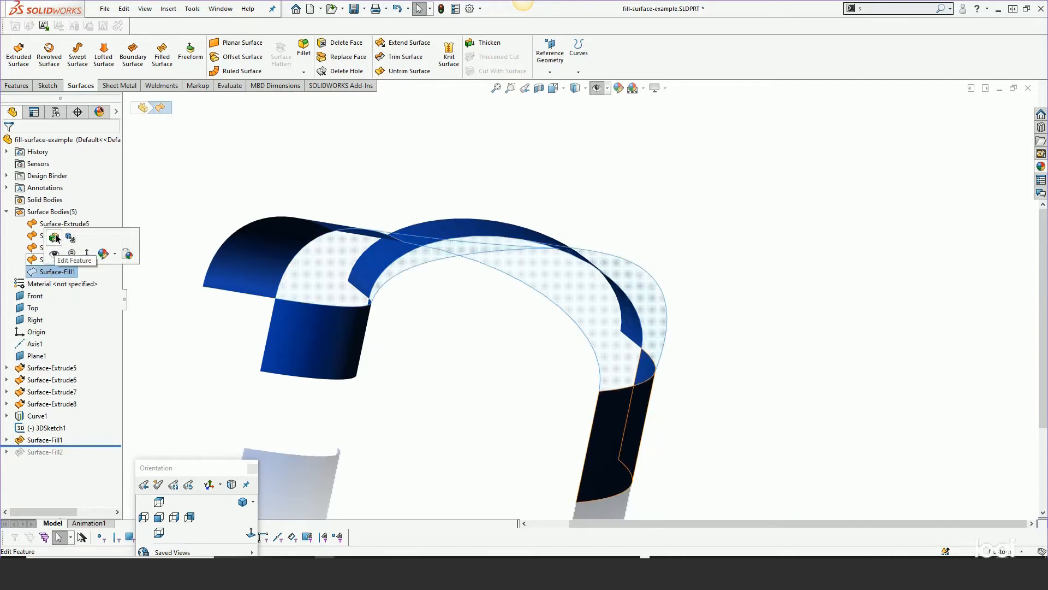
left_click(54, 237)
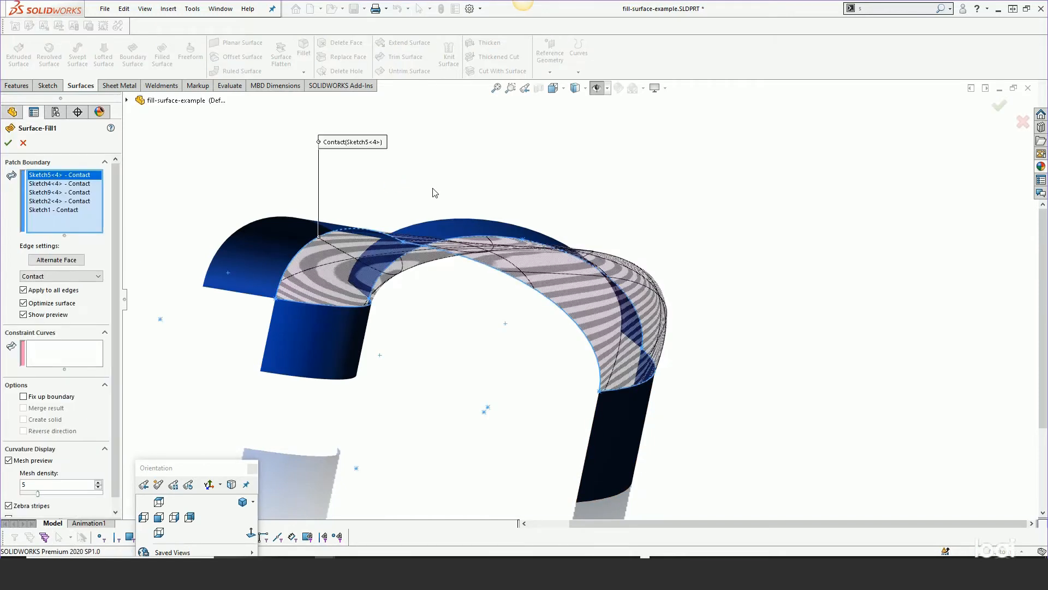
middle_click_drag(494, 200, 532, 221)
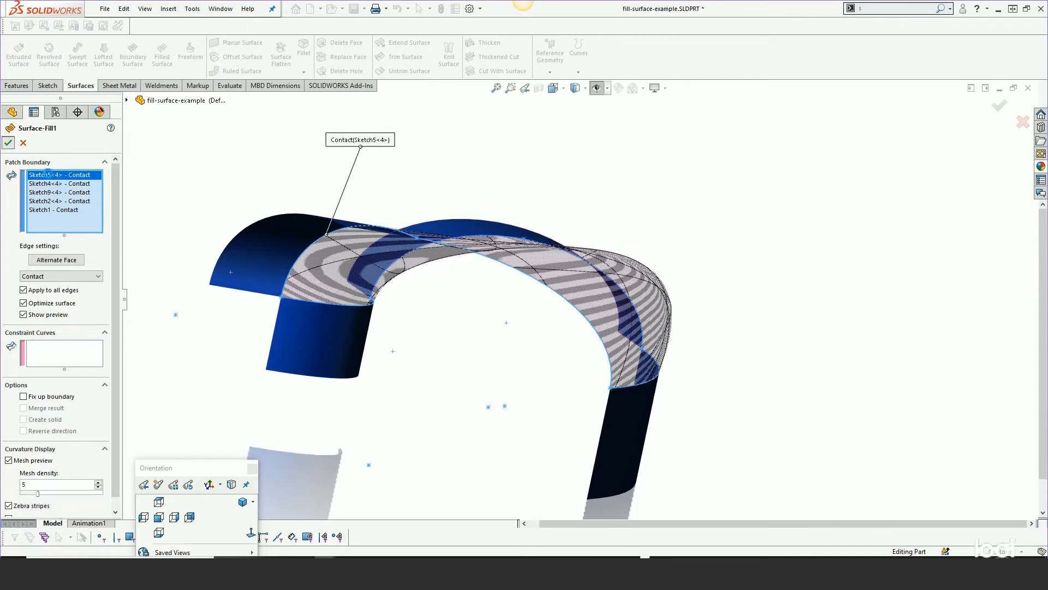
left_click_drag(81, 446, 76, 459)
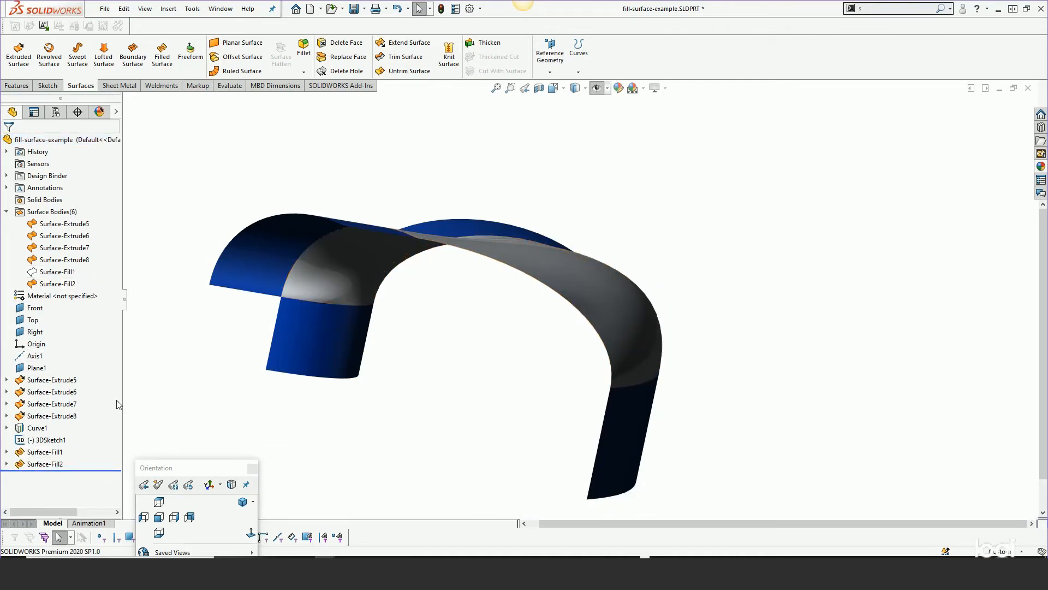
Edit Surface-Fill2, set its mesh preview density to 11, examine the mesh and zebra stripes along the tangent edges, and accept the feature.
middle_click_drag(642, 314, 550, 355)
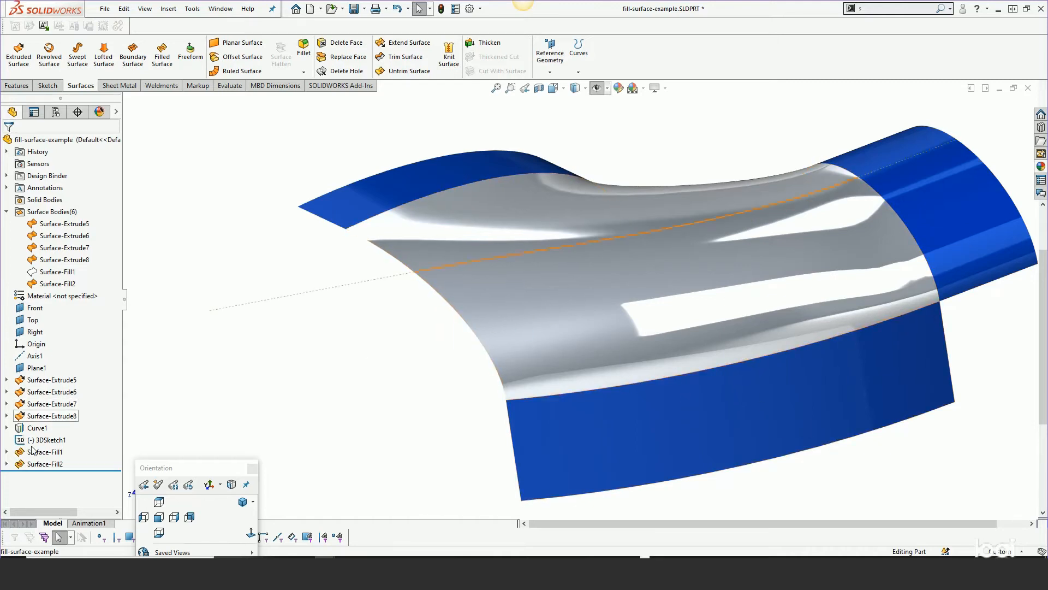
right_click(42, 464)
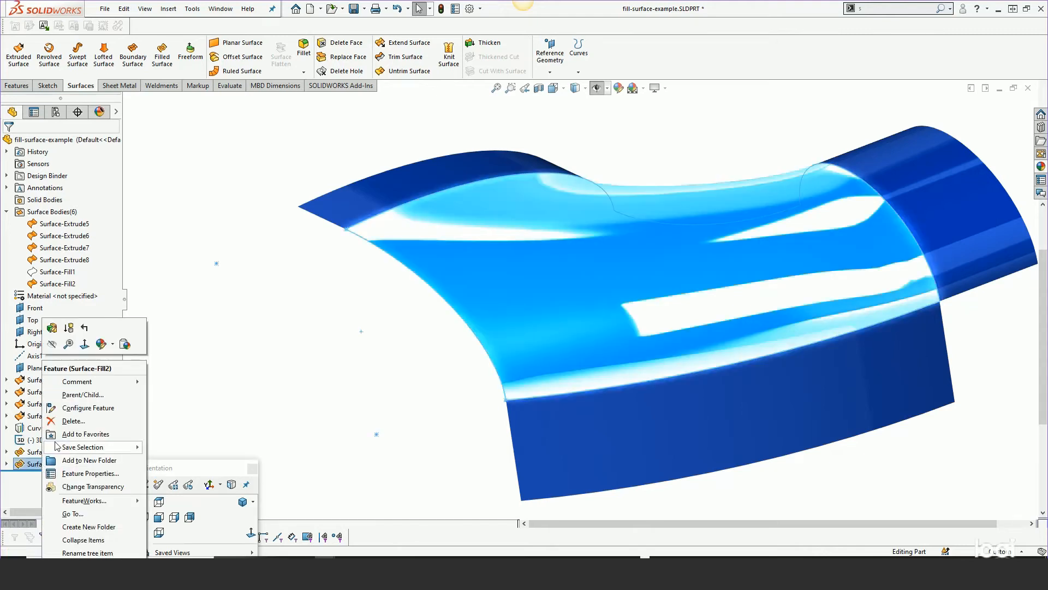
left_click(52, 327)
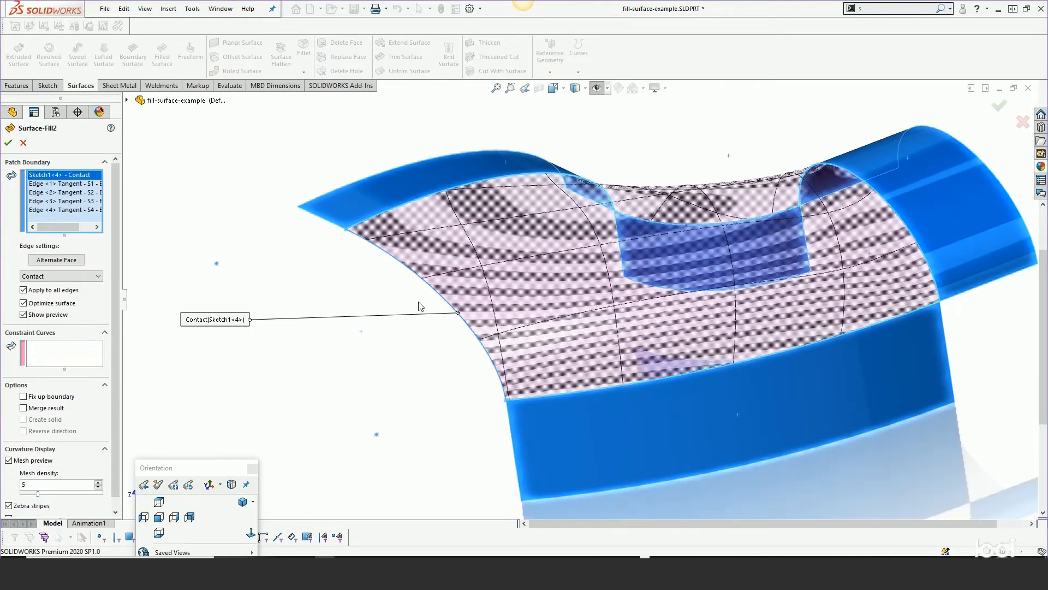
middle_click_drag(500, 275, 742, 296)
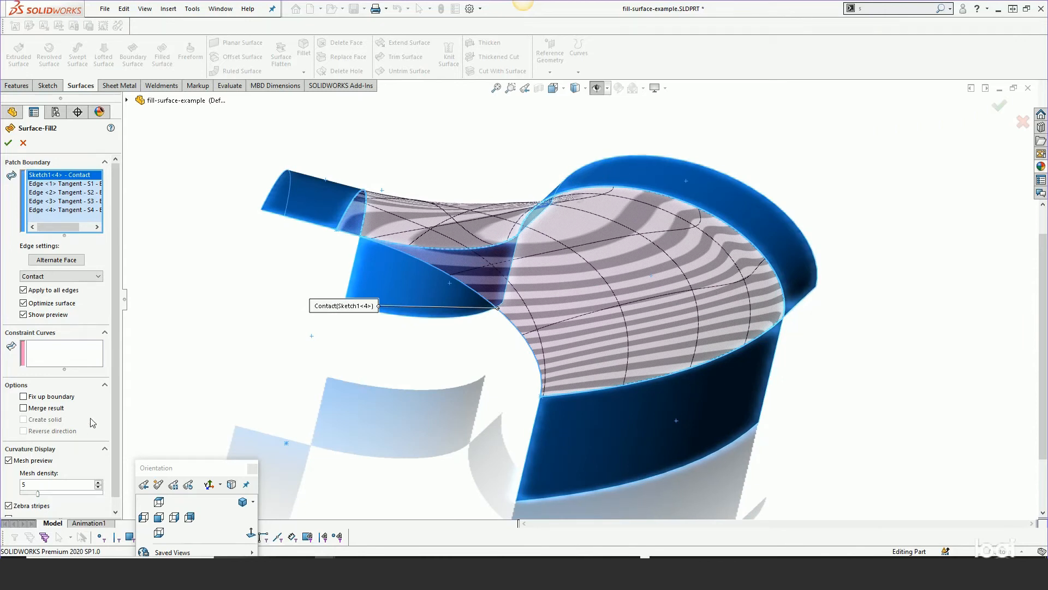
scroll(107, 421, "down", 1)
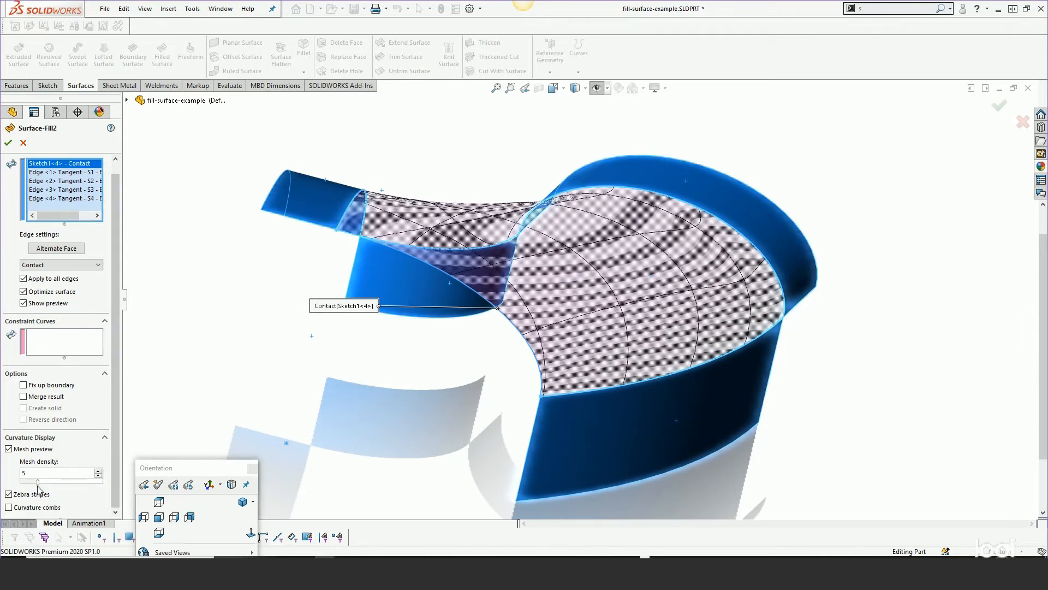
left_click_drag(39, 483, 67, 483)
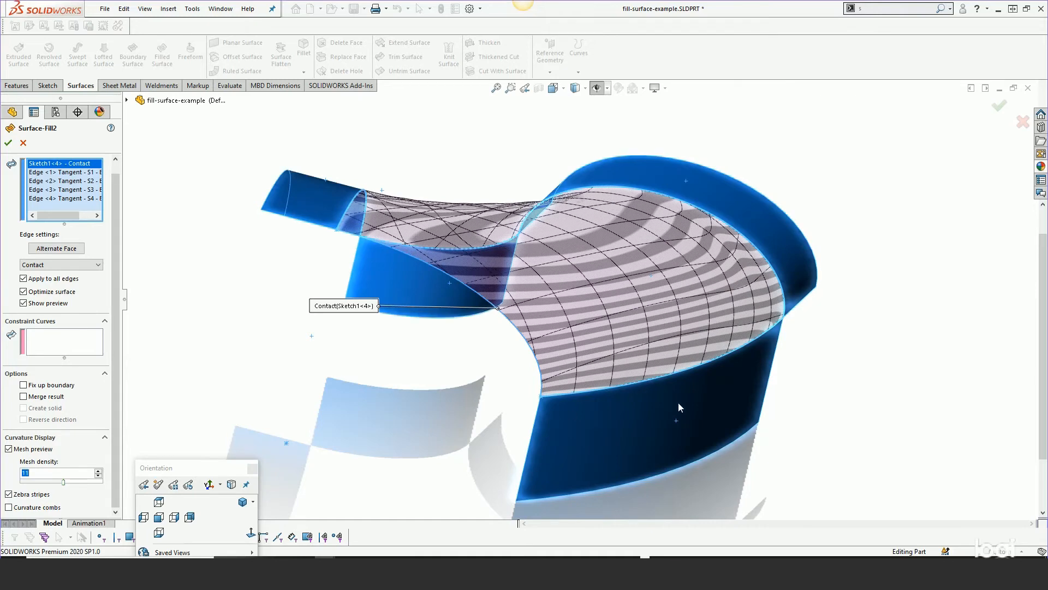
middle_click_drag(680, 407, 658, 429)
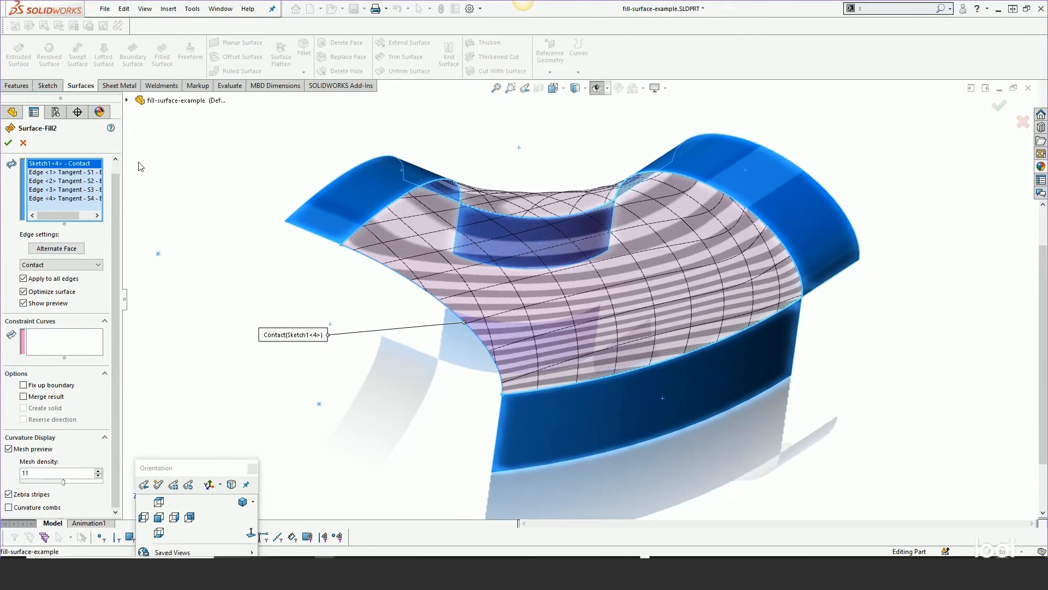
left_click(8, 143)
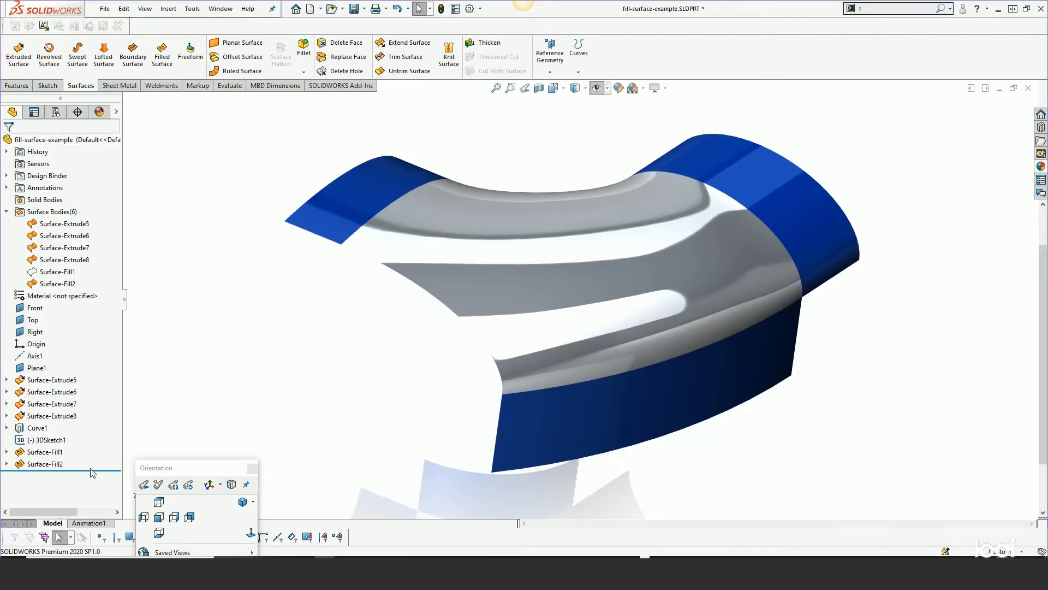
With the model rolled back to before Surface-Fill2, set Surface-Fill1's mesh preview density to 12 and examine its mesh and zebra stripes.
left_click_drag(93, 469, 93, 447)
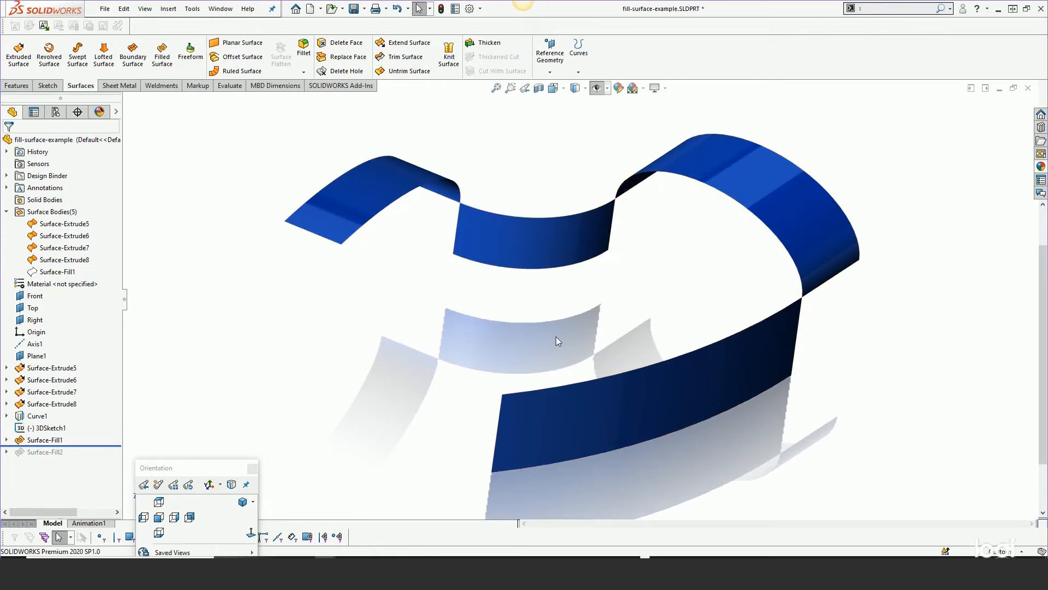
left_click(55, 271)
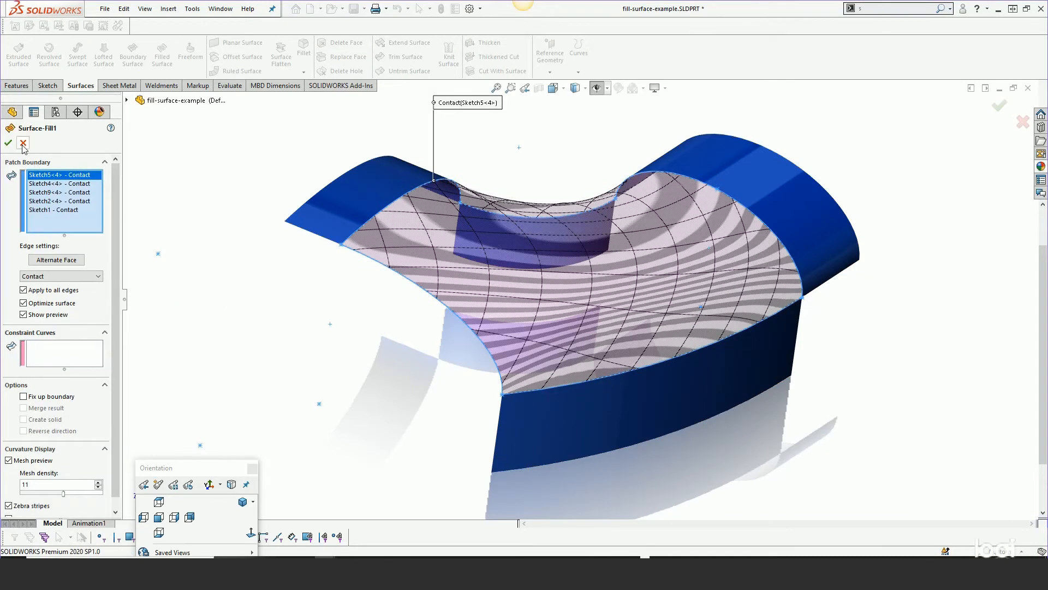
key("Escape")
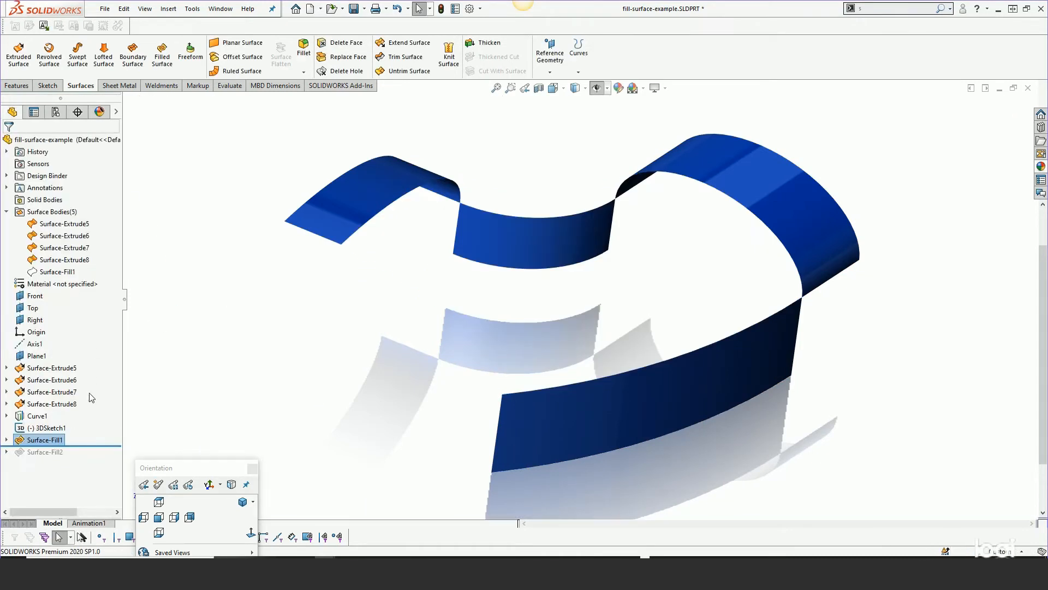
right_click(43, 442)
left_click(53, 307)
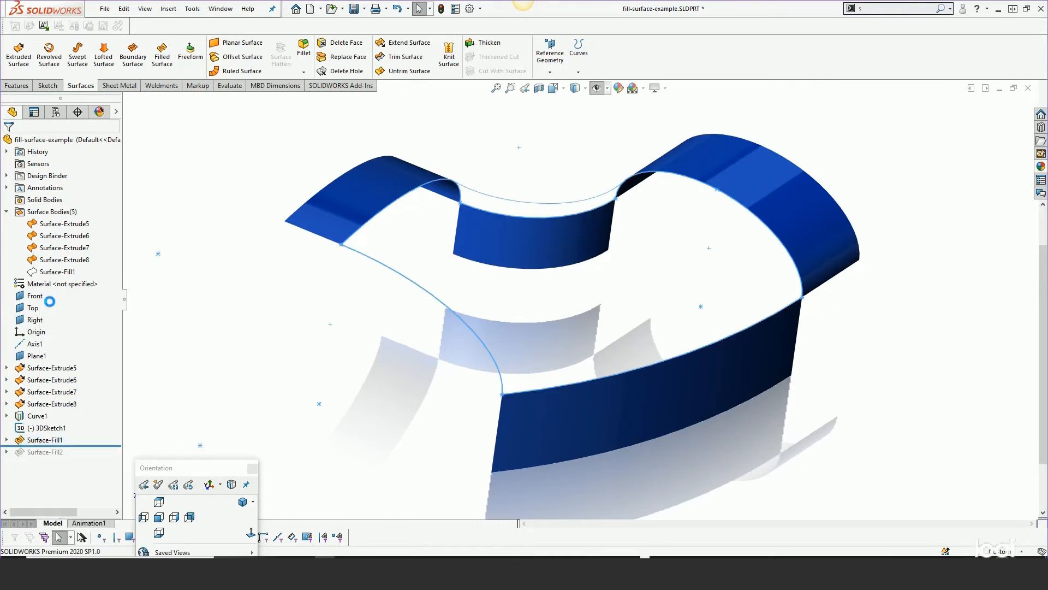
left_click_drag(116, 307, 116, 366)
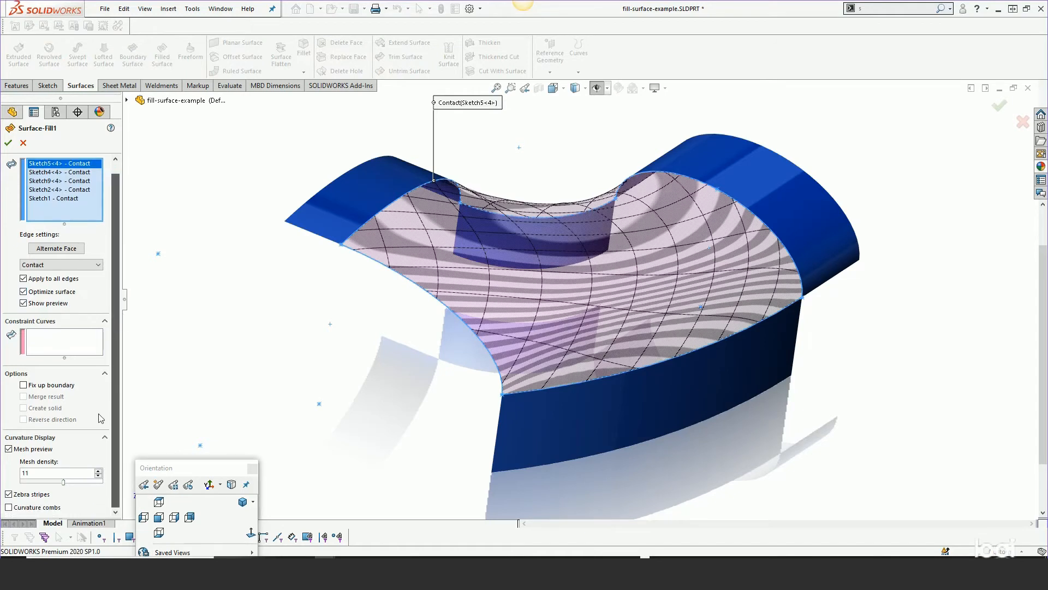
left_click_drag(63, 483, 69, 483)
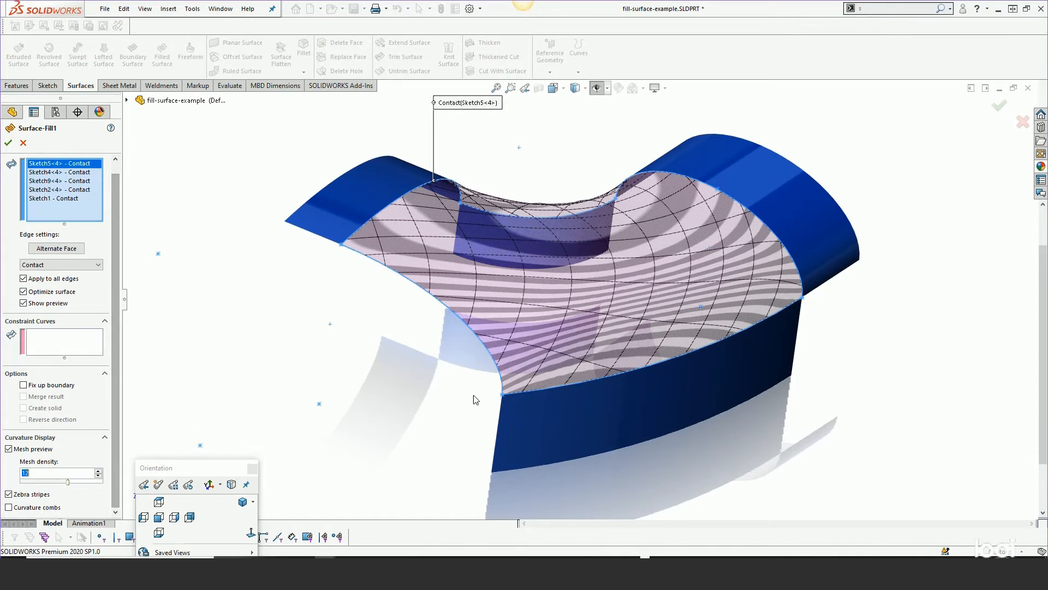
middle_click_drag(587, 361, 567, 341)
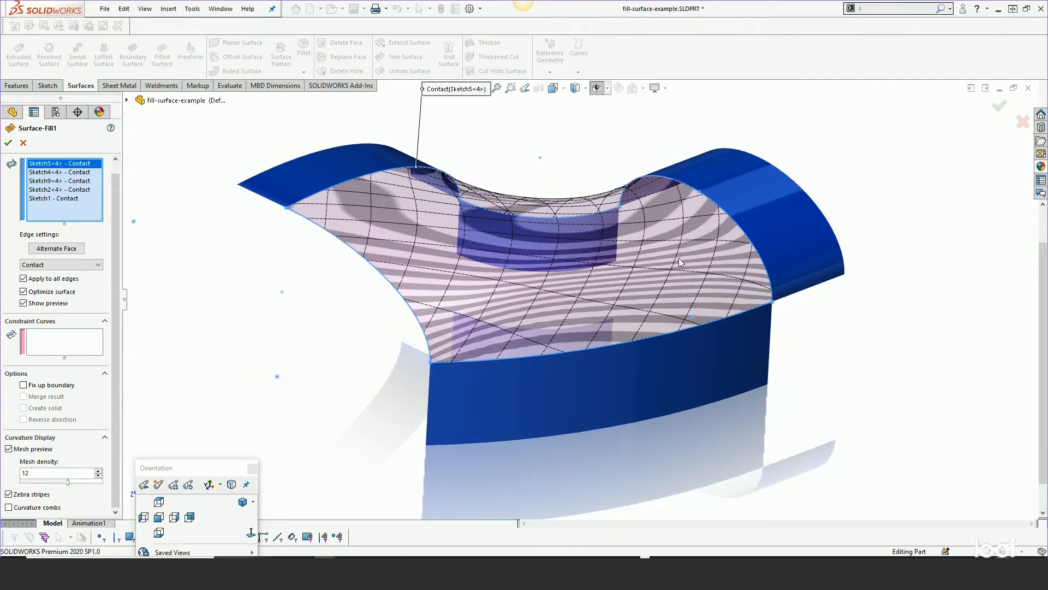
middle_click_drag(559, 297, 631, 240)
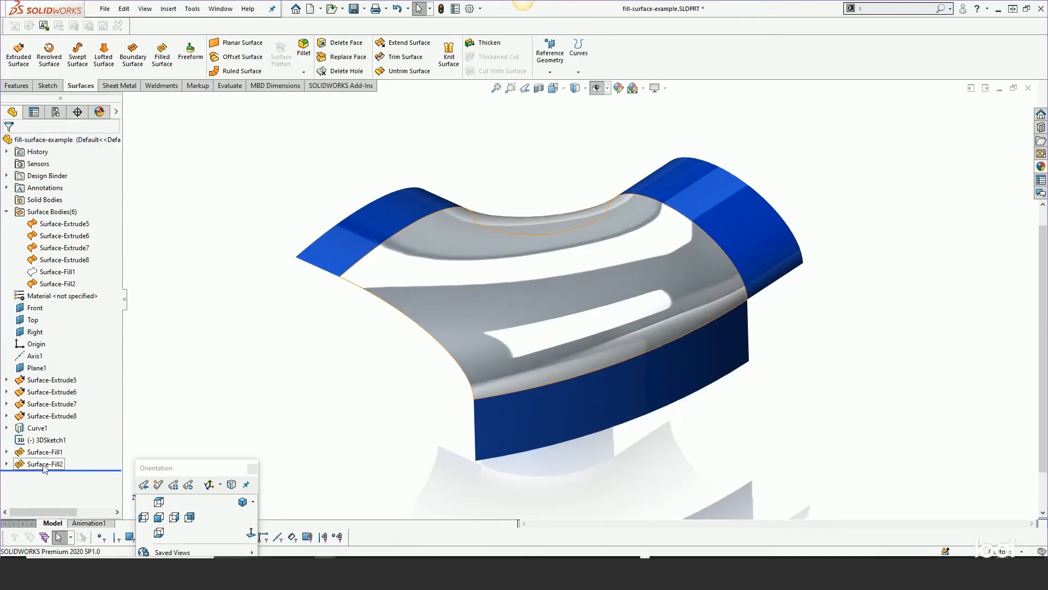
Reopen Surface-Fill2 to examine how its mesh and zebra stripes flow into the extruded surfaces, and close the feature.
right_click(45, 465)
left_click(53, 328)
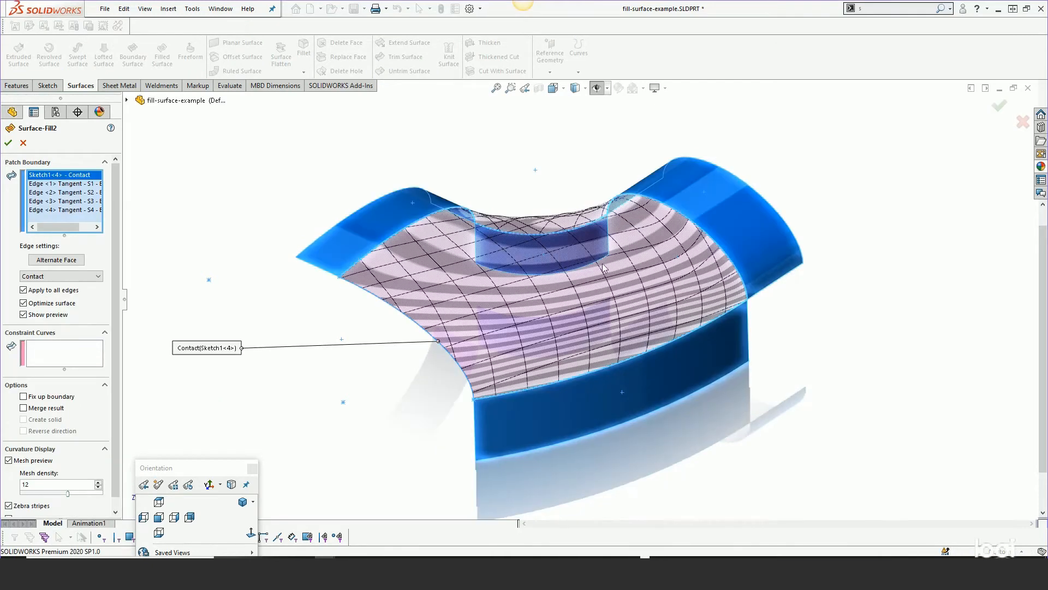
middle_click_drag(604, 267, 632, 271)
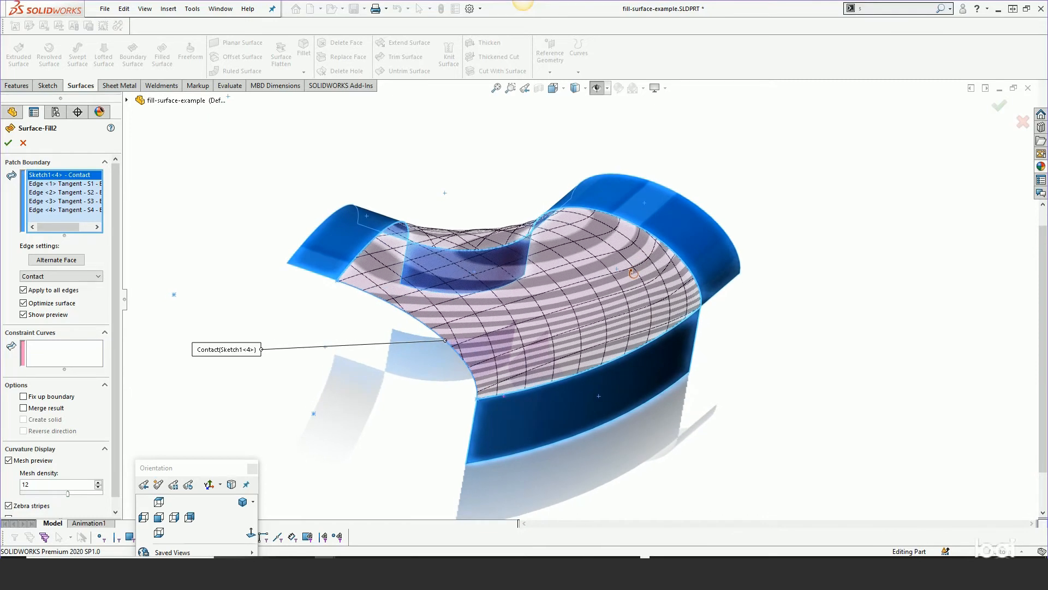
scroll(634, 278, "down", 2)
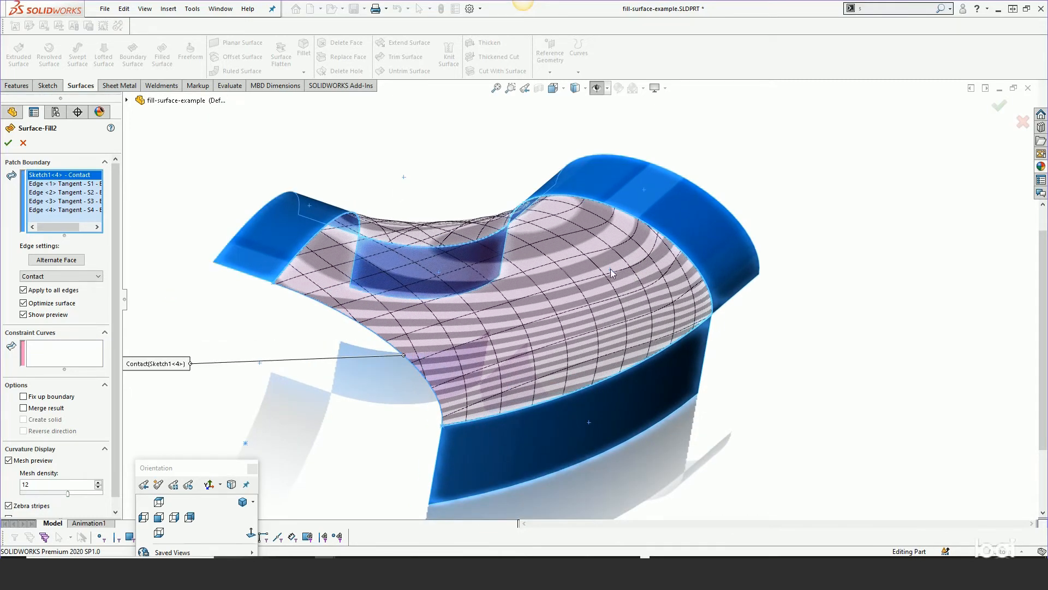
left_click(8, 143)
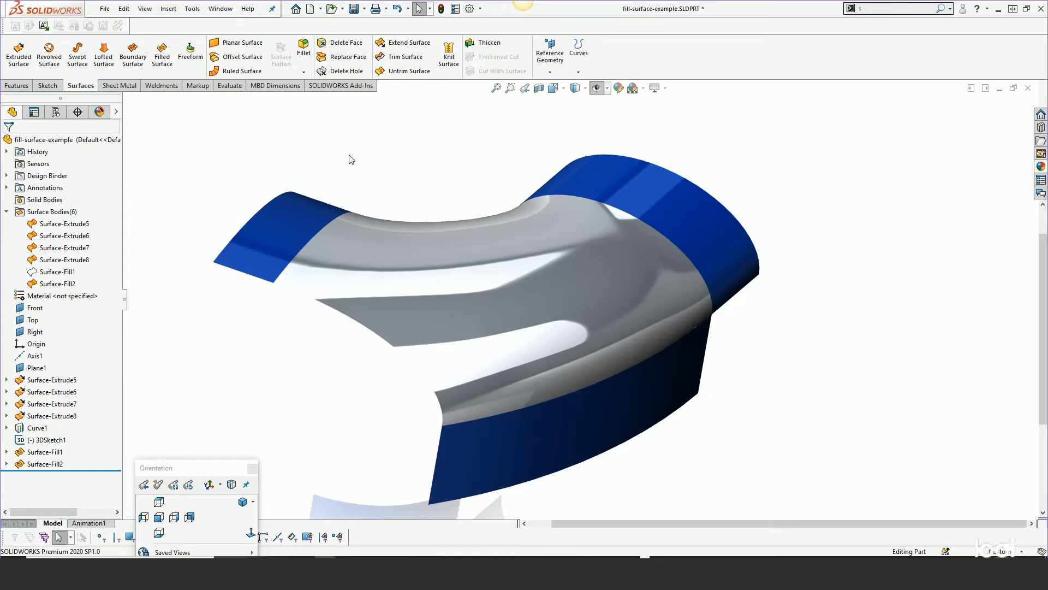
Switch to the digital-tire-gauge-mm part and examine the open area between the front stem, the handle and the trigger-end cap surfaces.
left_click(218, 12)
left_click(271, 145)
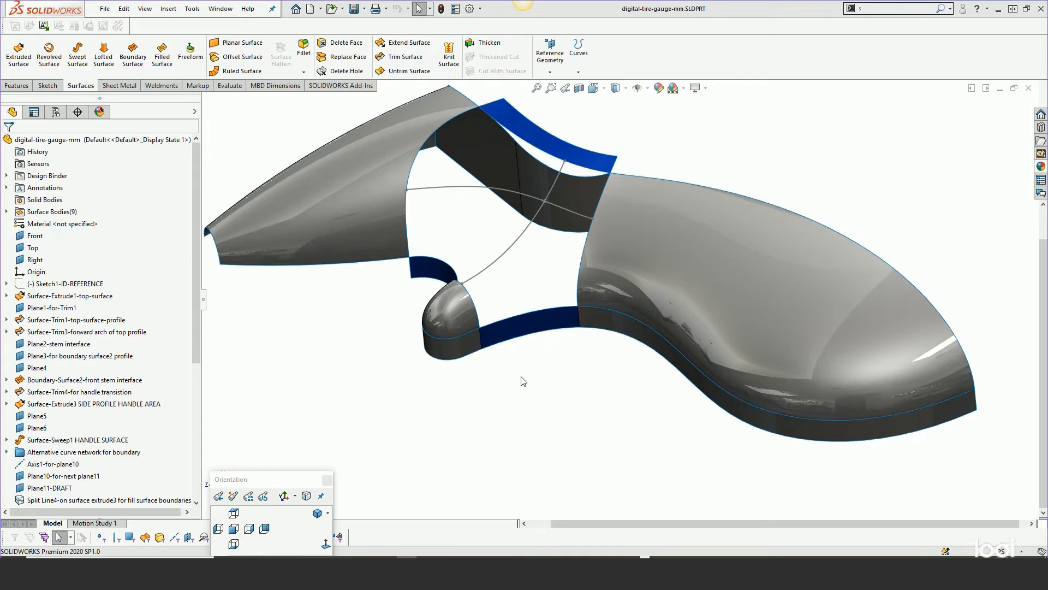
middle_click_drag(522, 381, 542, 425)
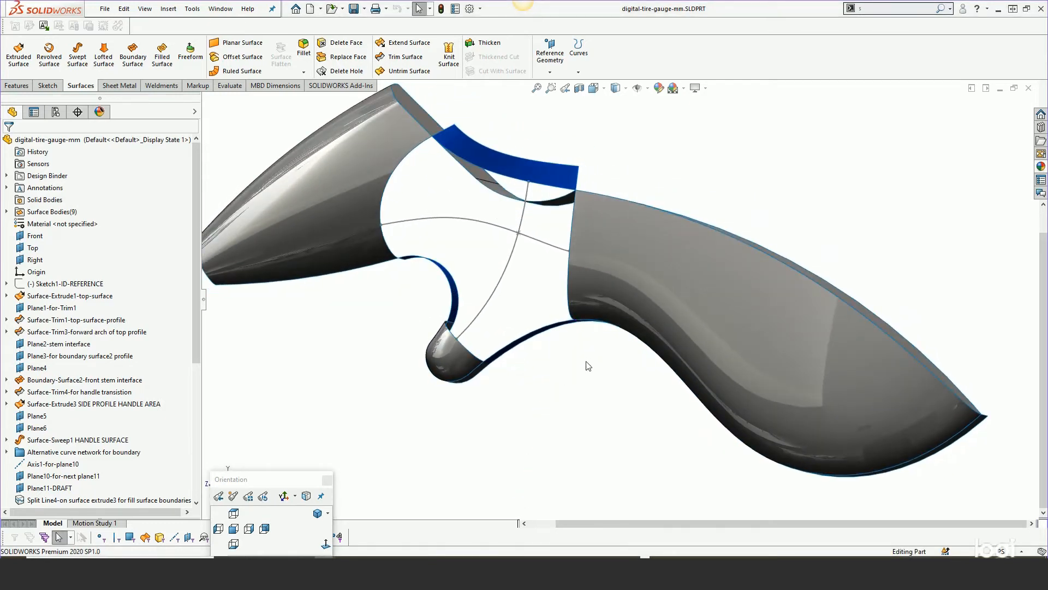
middle_click_drag(588, 366, 584, 249)
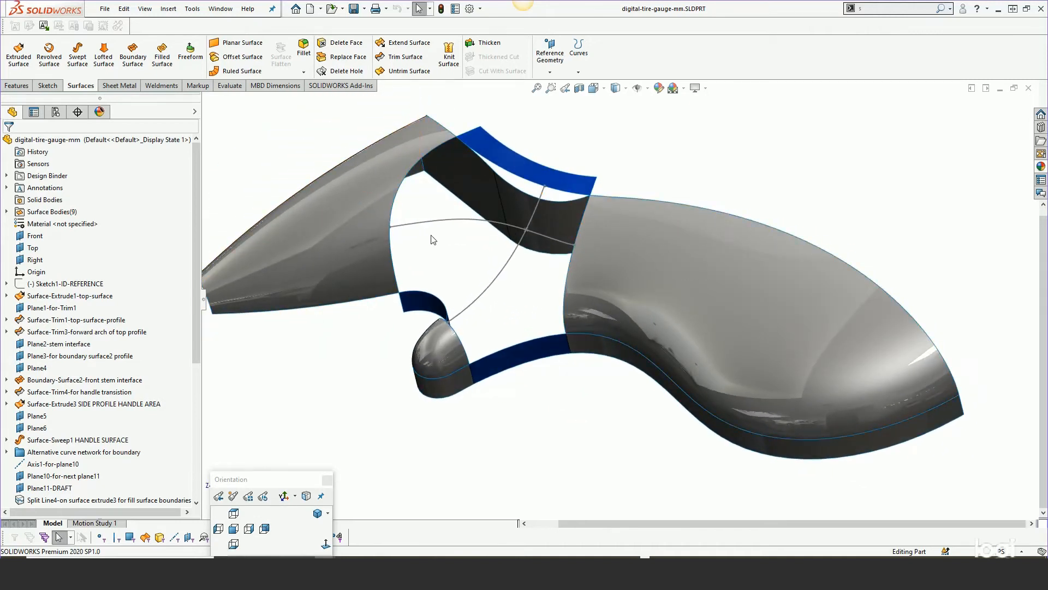
scroll(440, 238, "down", 3)
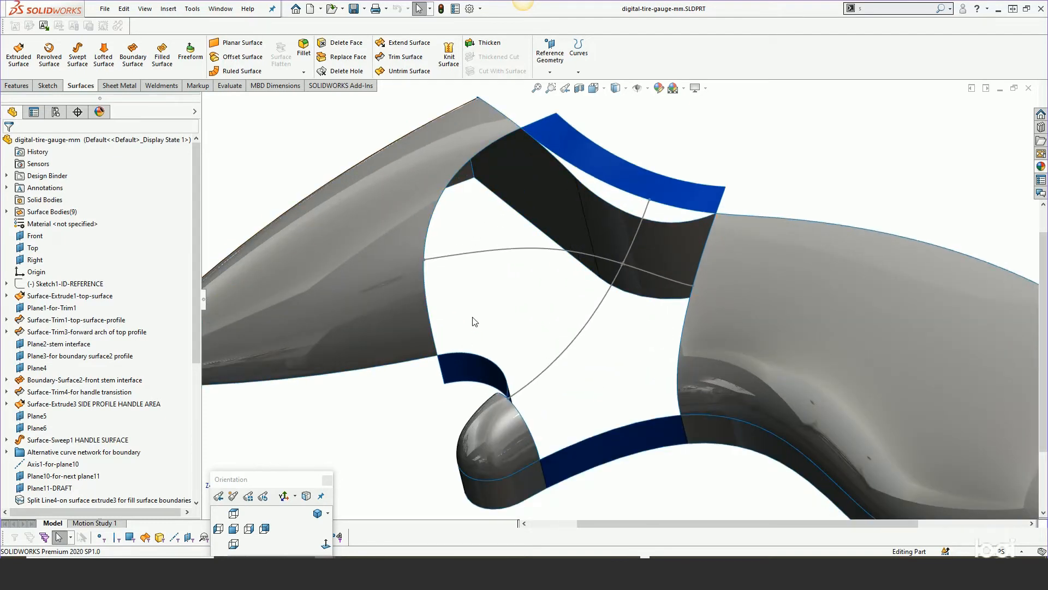
mouse_move(474, 322)
middle_mouse_down()
mouse_move(510, 358)
mouse_move(512, 341)
mouse_move(486, 330)
middle_mouse_up()
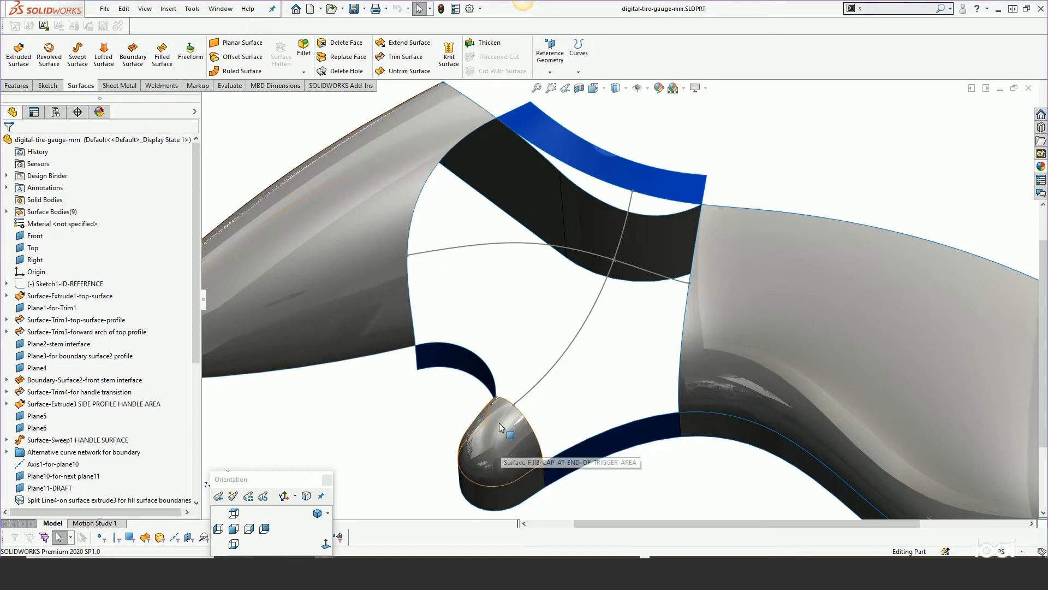
middle_click_drag(433, 393, 447, 345)
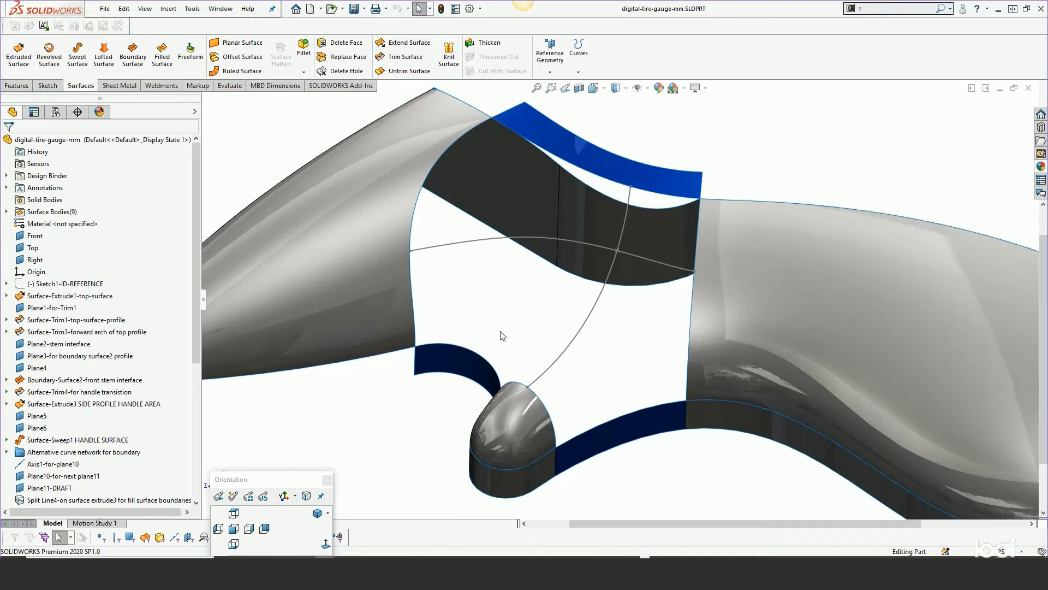
middle_click_drag(527, 309, 524, 229)
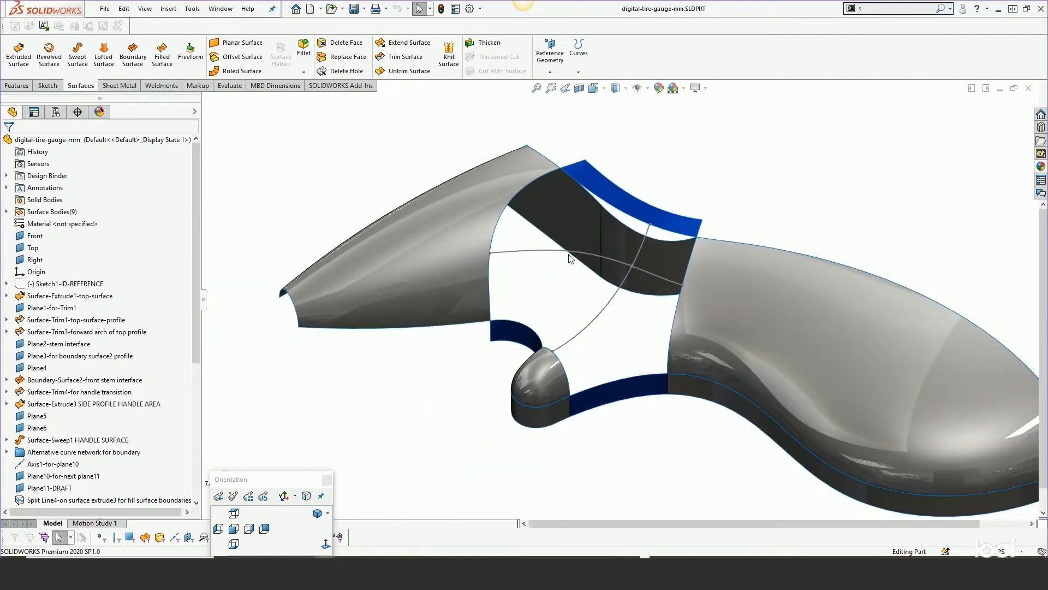
Examine the open transition area, its surrounding reference surfaces, the handle edge and the crossing curves from several angles.
scroll(686, 236, "down", 2)
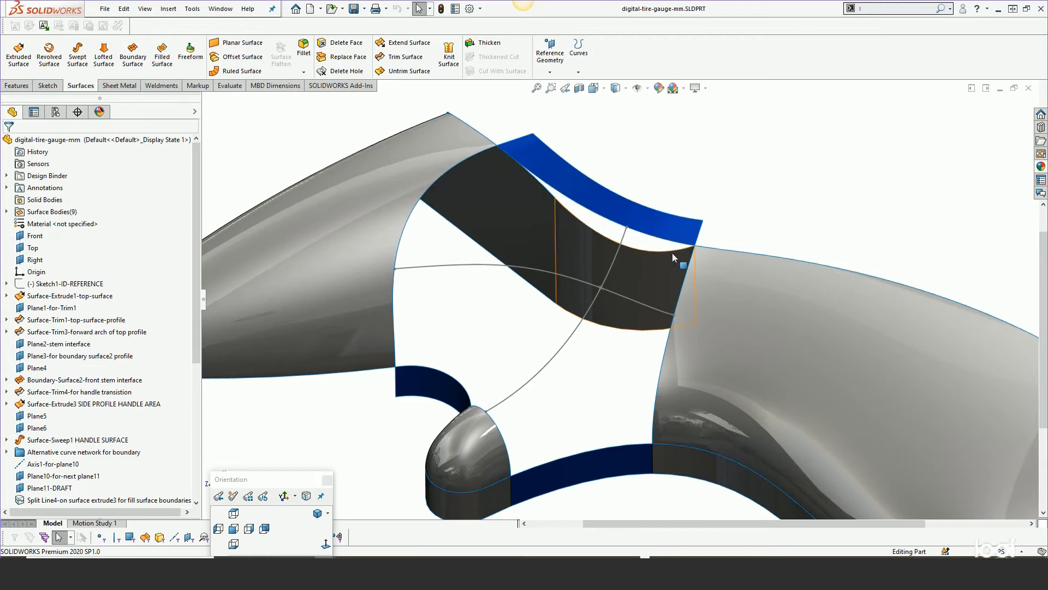
middle_click_drag(673, 253, 637, 433)
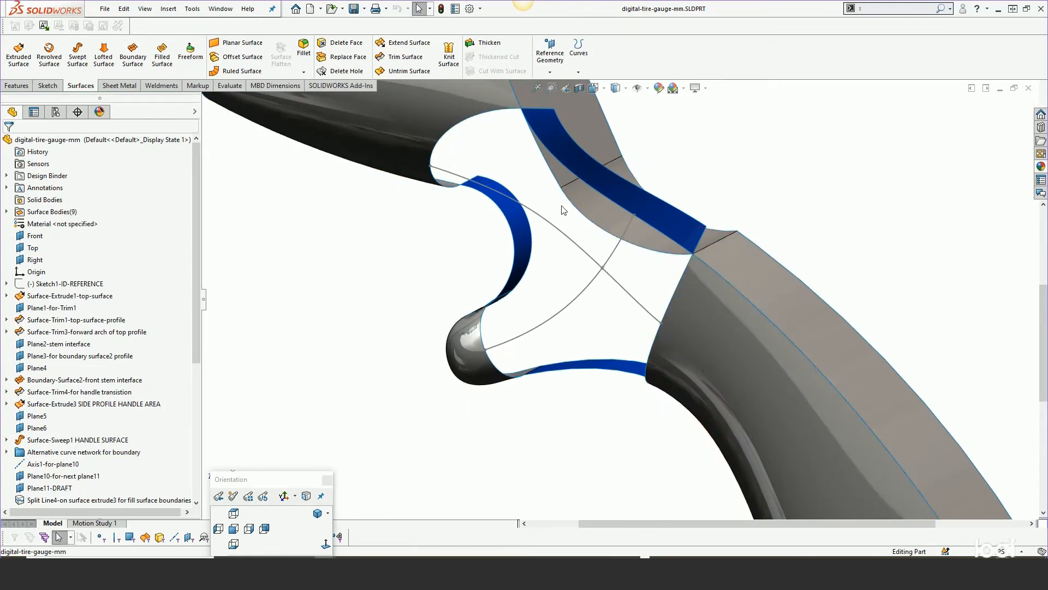
scroll(655, 226, "down", 5)
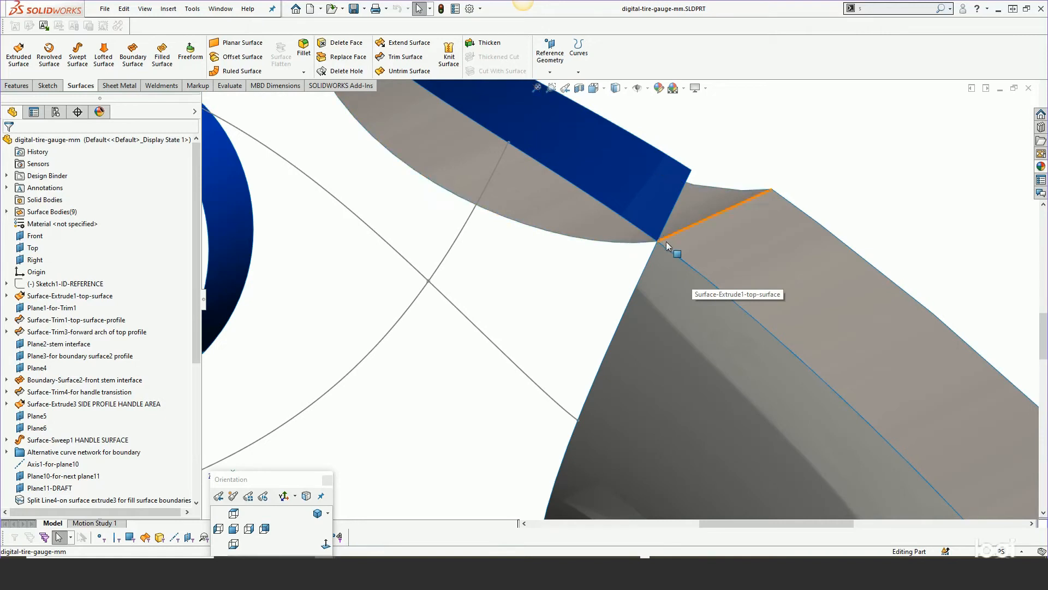
scroll(732, 385, "up", 8)
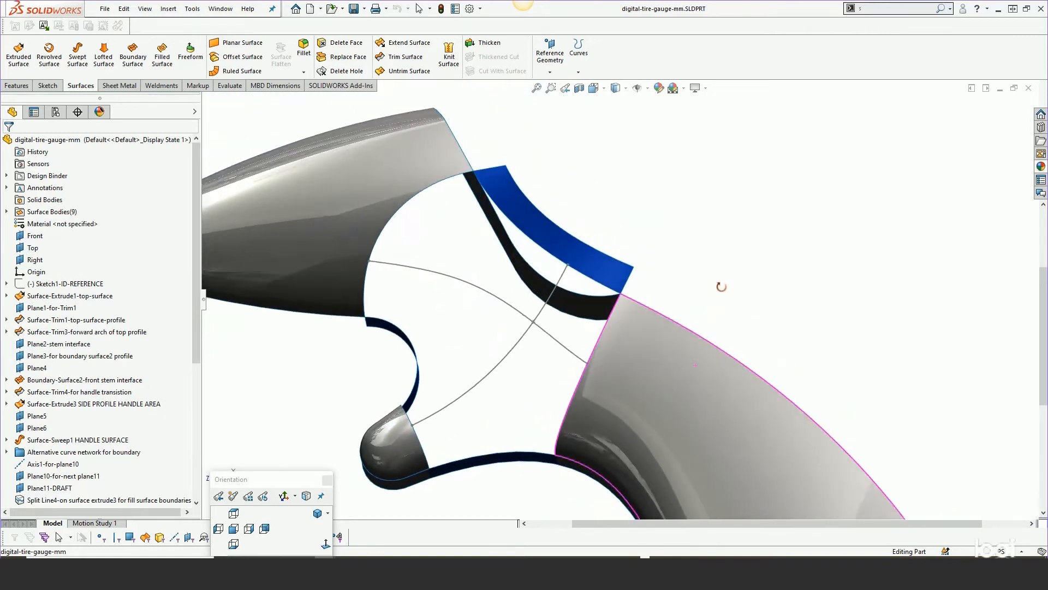
scroll(499, 238, "down", 3)
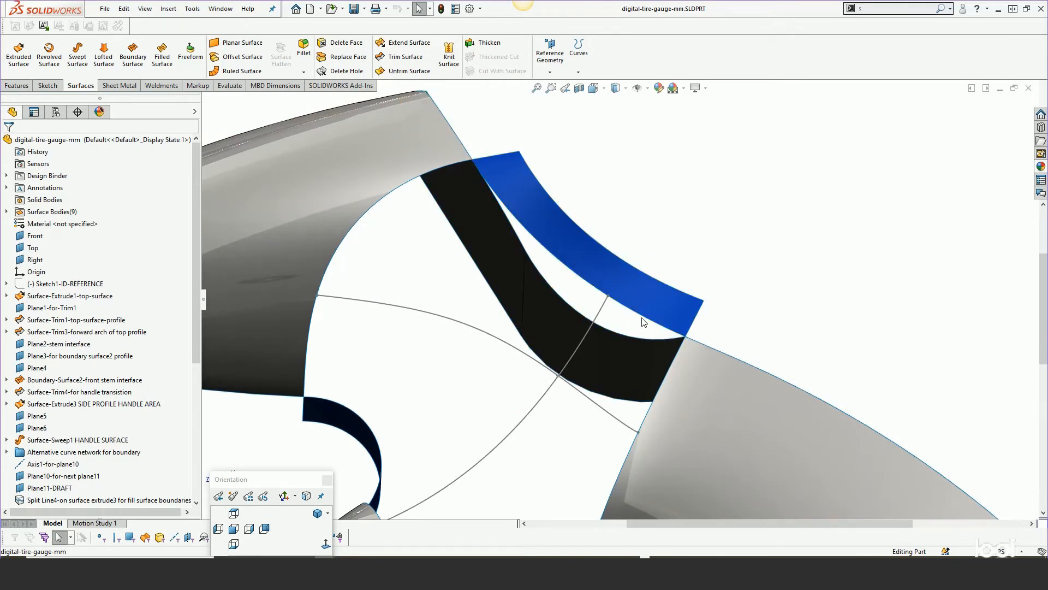
middle_click_drag(645, 322, 580, 332)
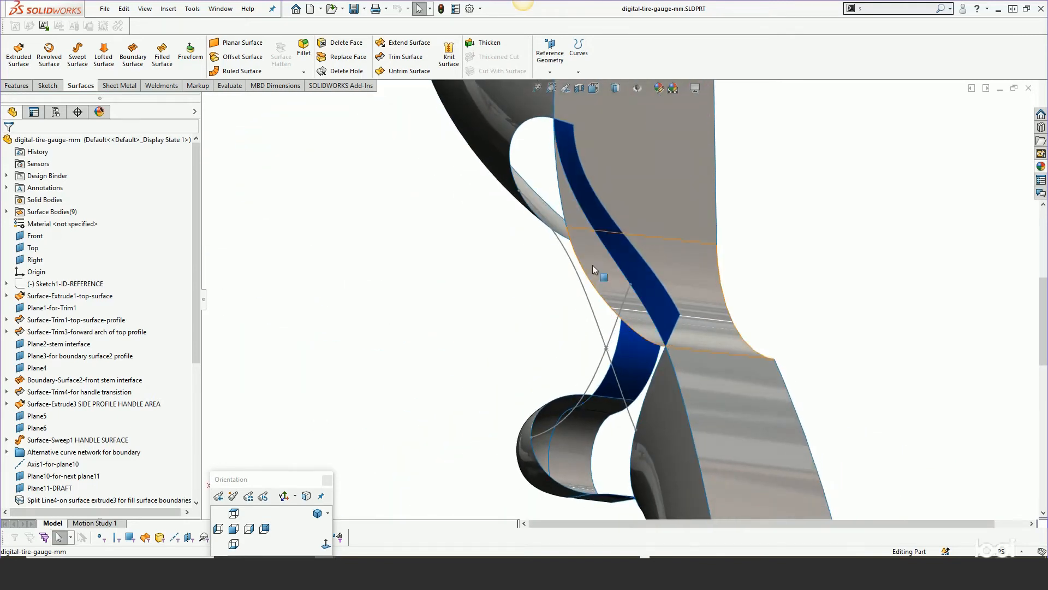
middle_click_drag(641, 369, 678, 237)
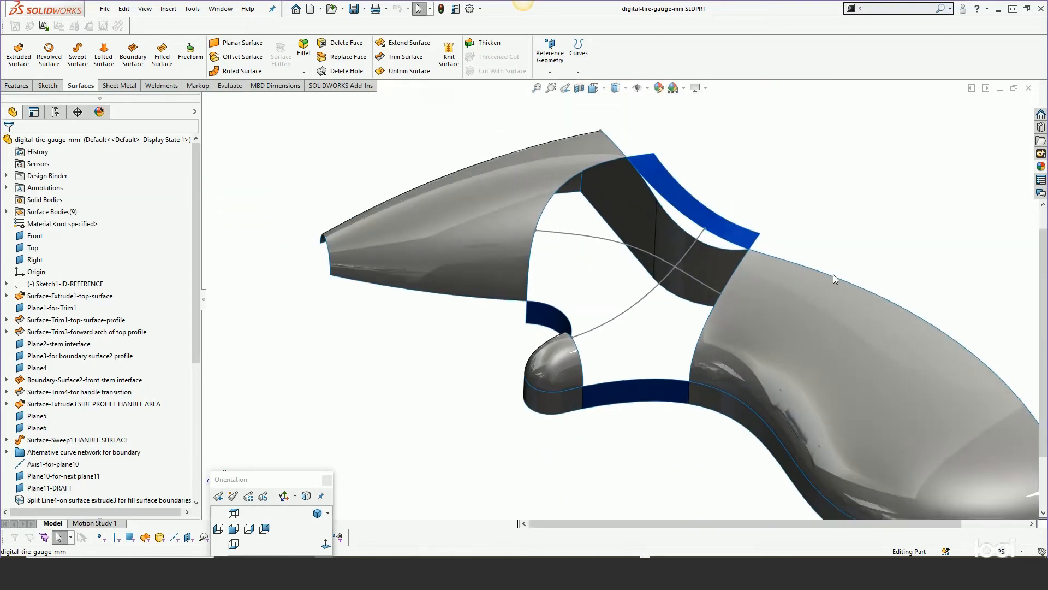
scroll(834, 274, "down", 1)
mouse_move(682, 280)
middle_mouse_down()
mouse_move(685, 300)
mouse_move(690, 284)
middle_mouse_up()
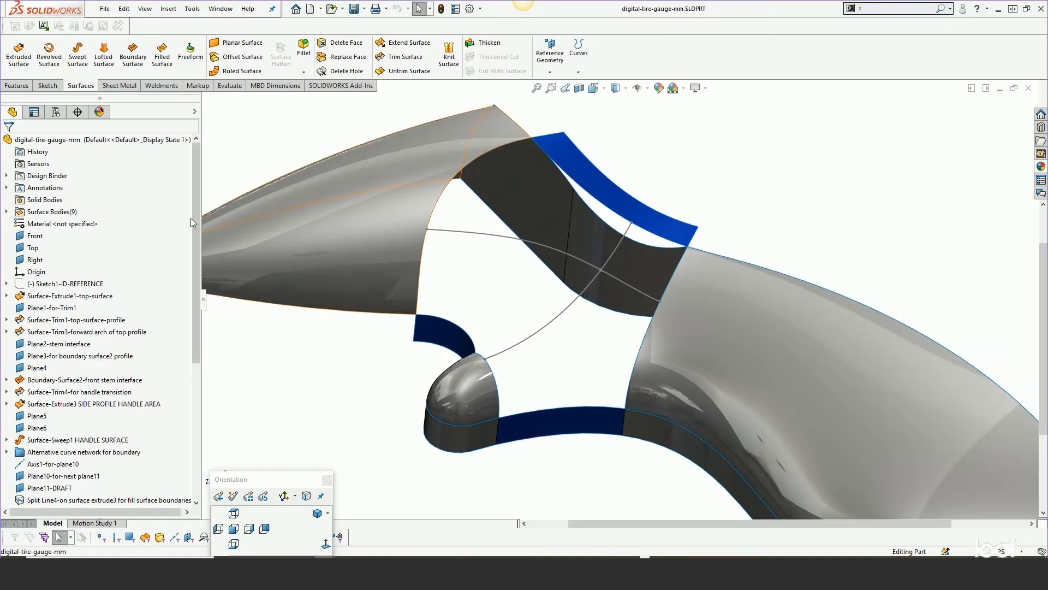
Expand the Solution folder, roll forward past Surface-Fill4-MAIN-TRIGGER-SIDE-AREA to view the filled area, and roll back to before it.
left_click_drag(191, 231, 199, 251)
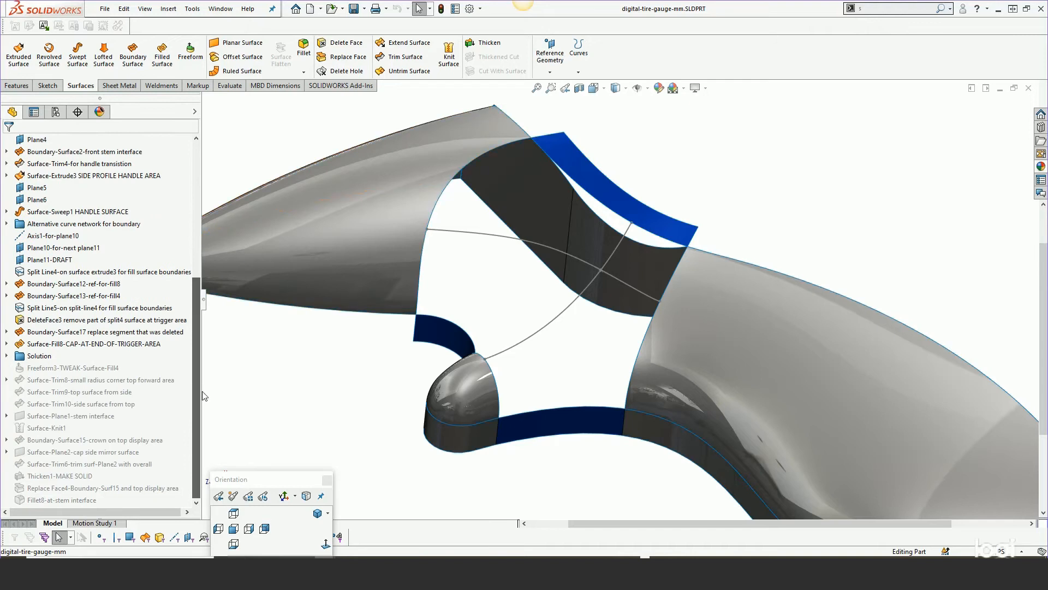
left_click(7, 356)
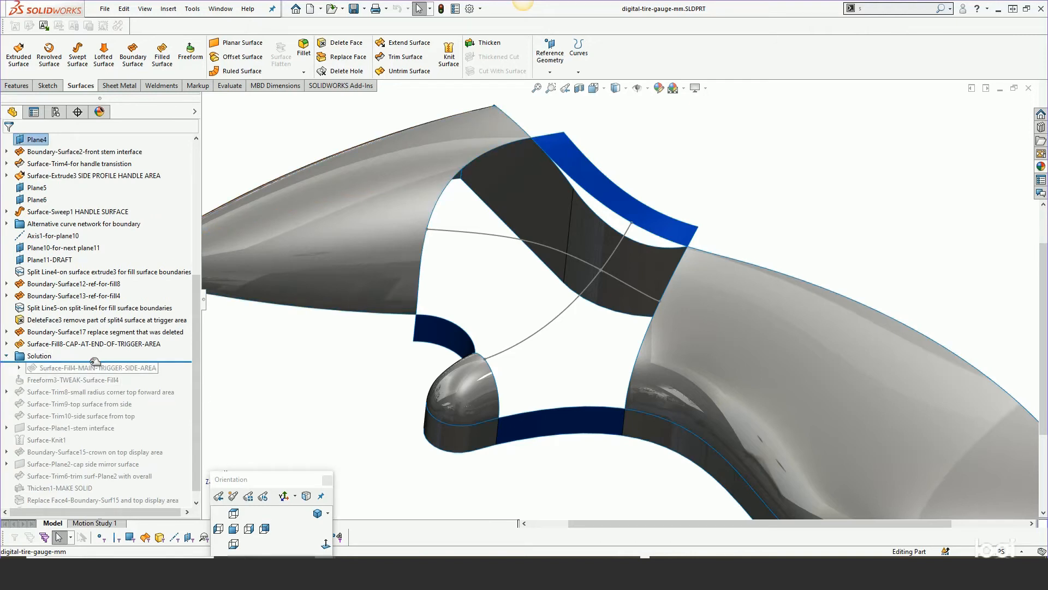
left_click_drag(178, 361, 179, 373)
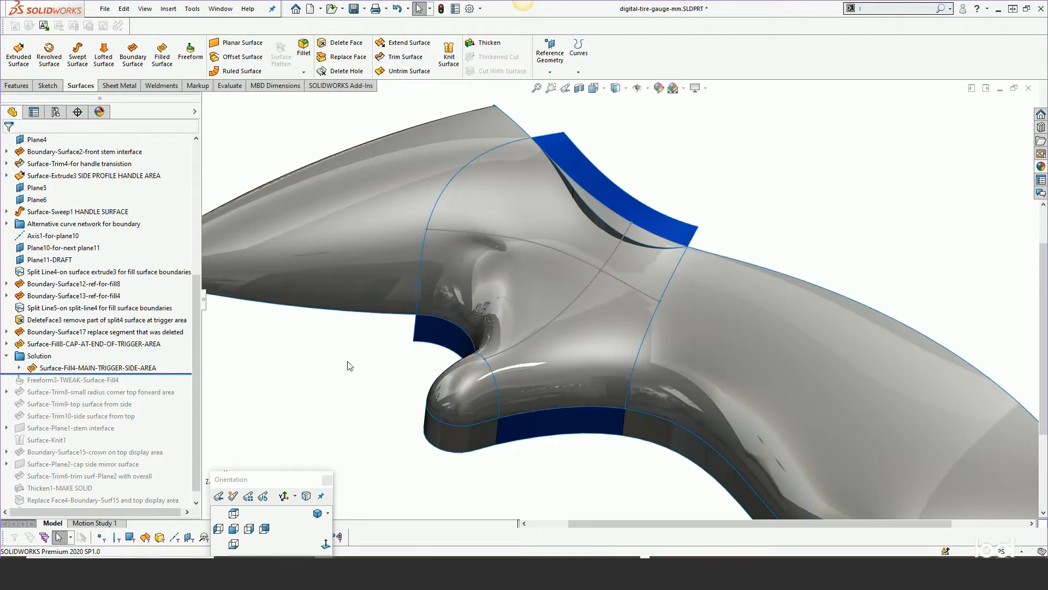
left_click_drag(171, 374, 175, 362)
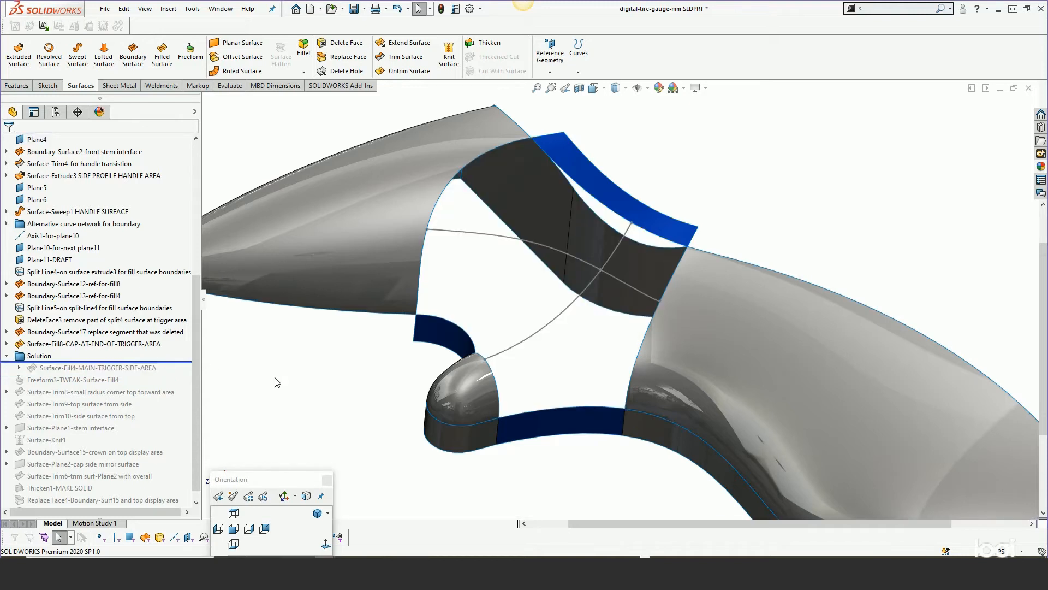
middle_click_drag(389, 379, 403, 415)
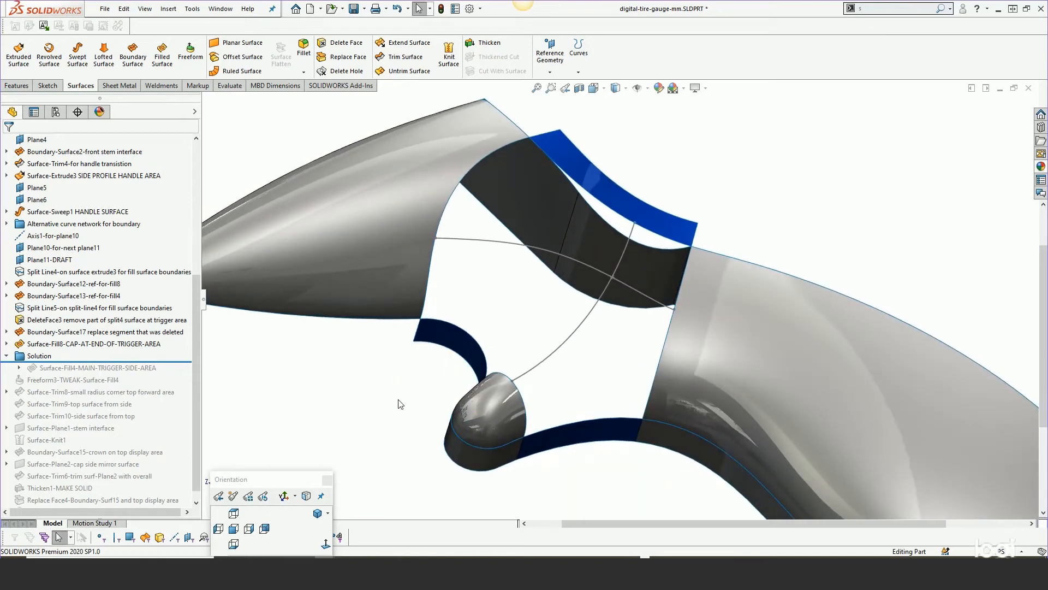
Start a Filled Surface, try an open-loop selection from the front stem's arched edge, and clear the patch boundary.
left_click(159, 59)
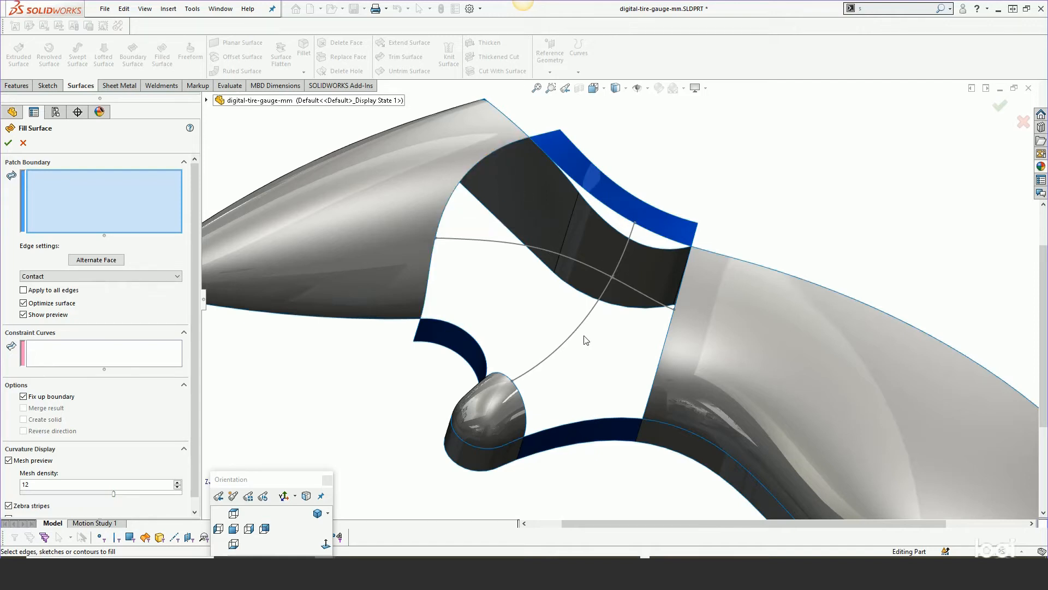
right_click(456, 197)
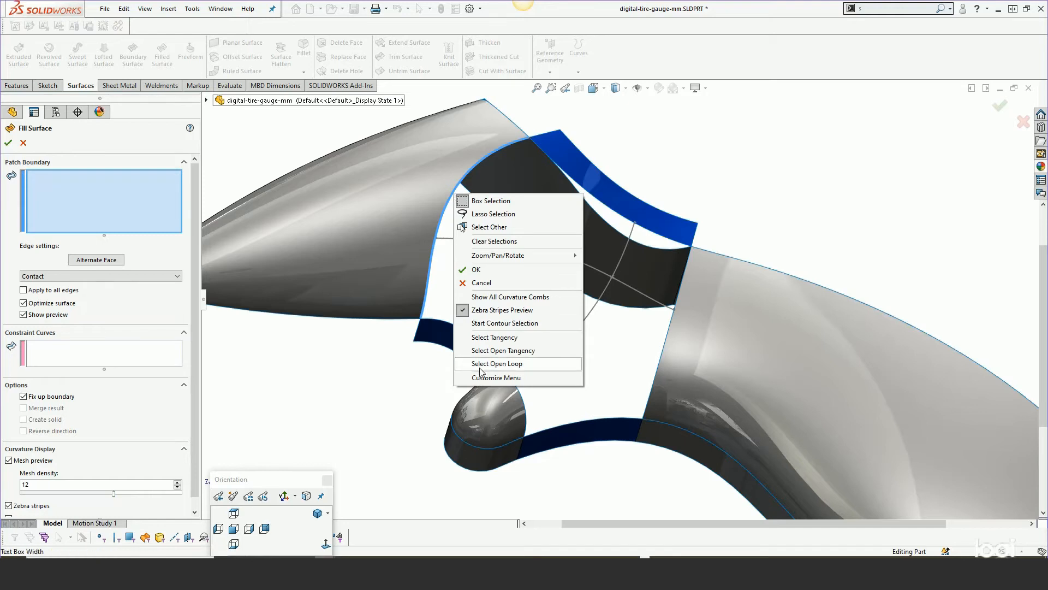
left_click(516, 364)
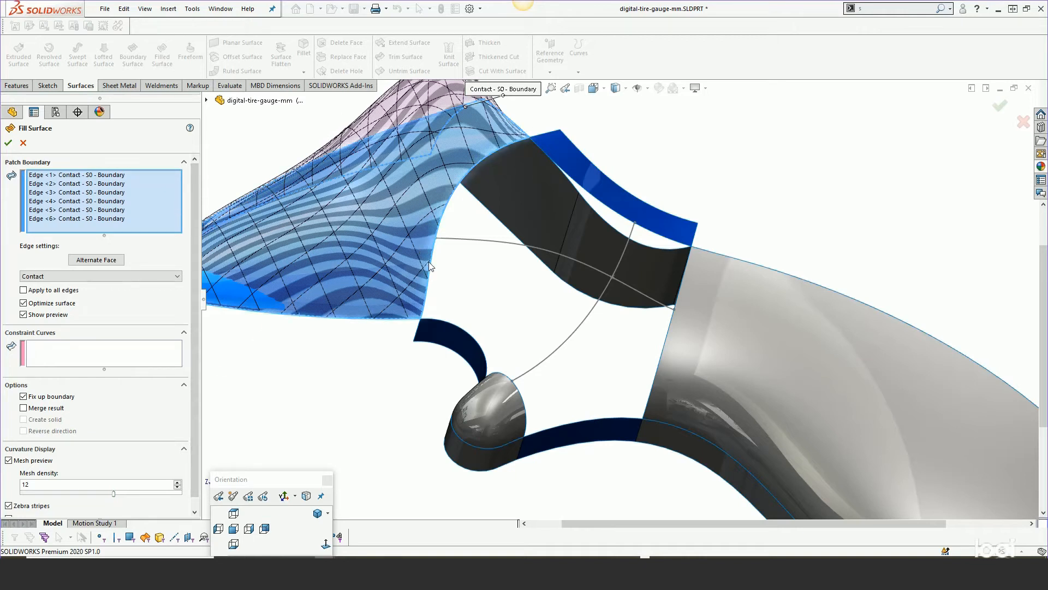
right_click(89, 206)
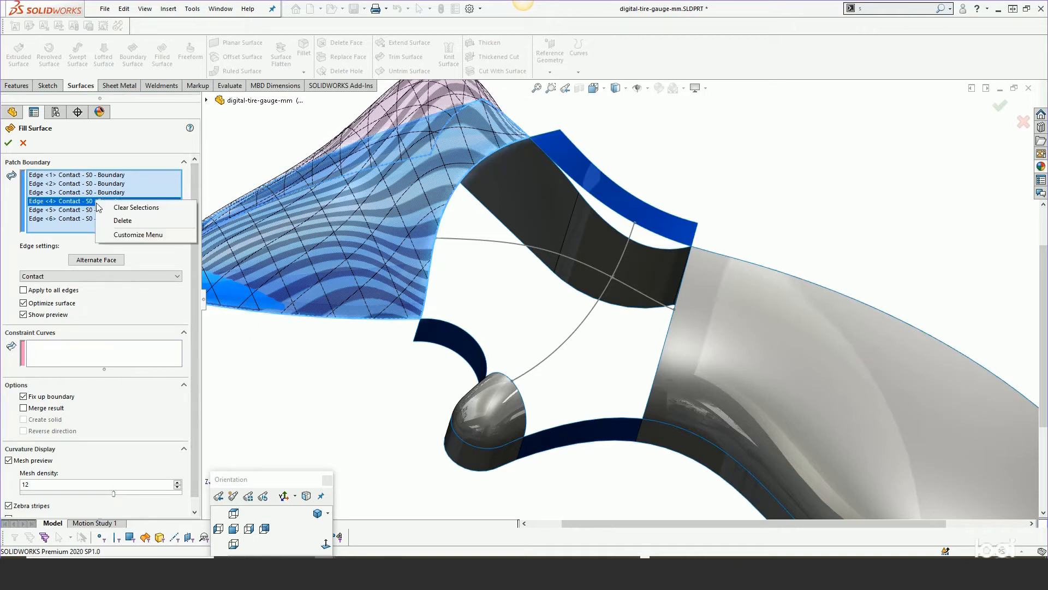
left_click(107, 207)
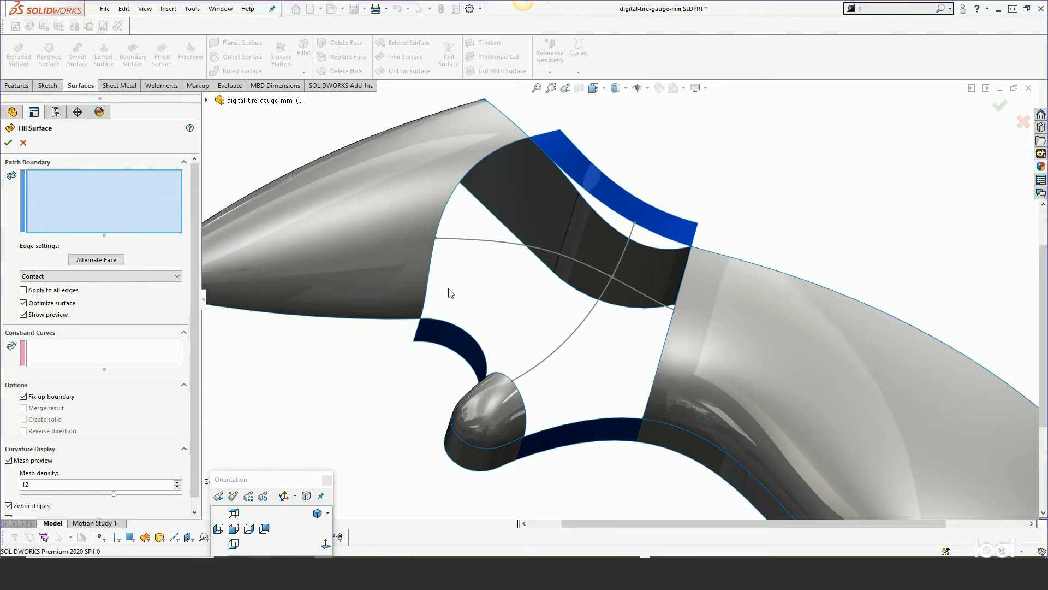
Select the front stem's arched edge and the upper reference surface's edge as patch boundary, and turn off Fix up boundary.
middle_click_drag(505, 441, 496, 415)
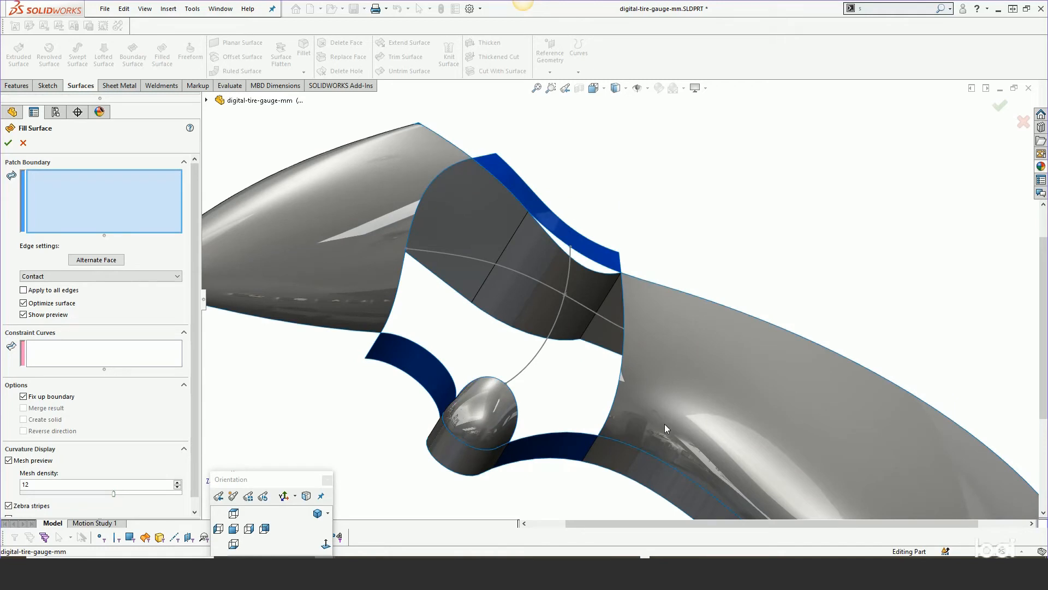
middle_click_drag(405, 309, 339, 293)
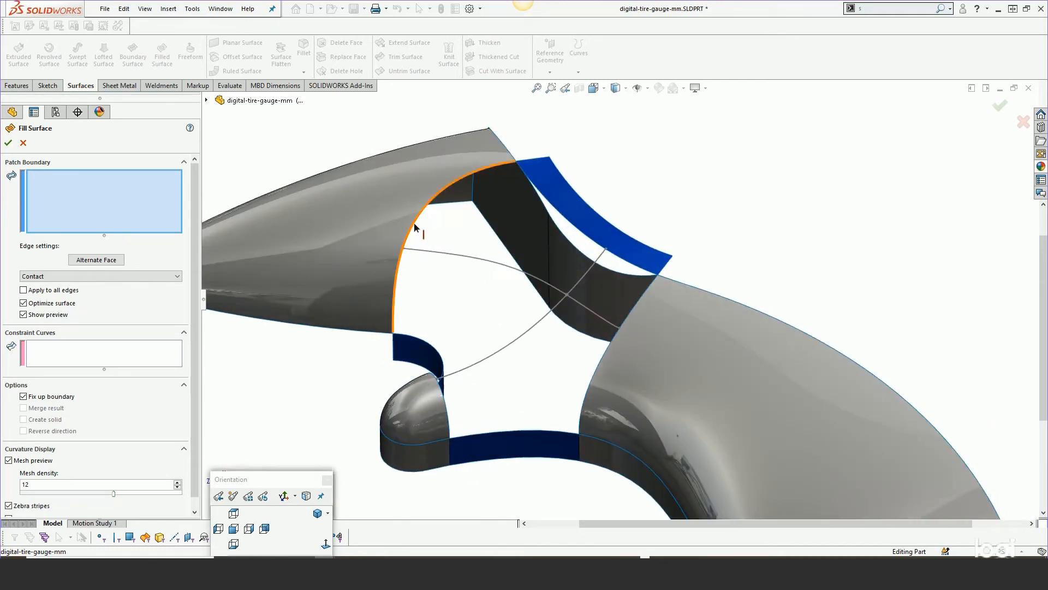
left_click(414, 228)
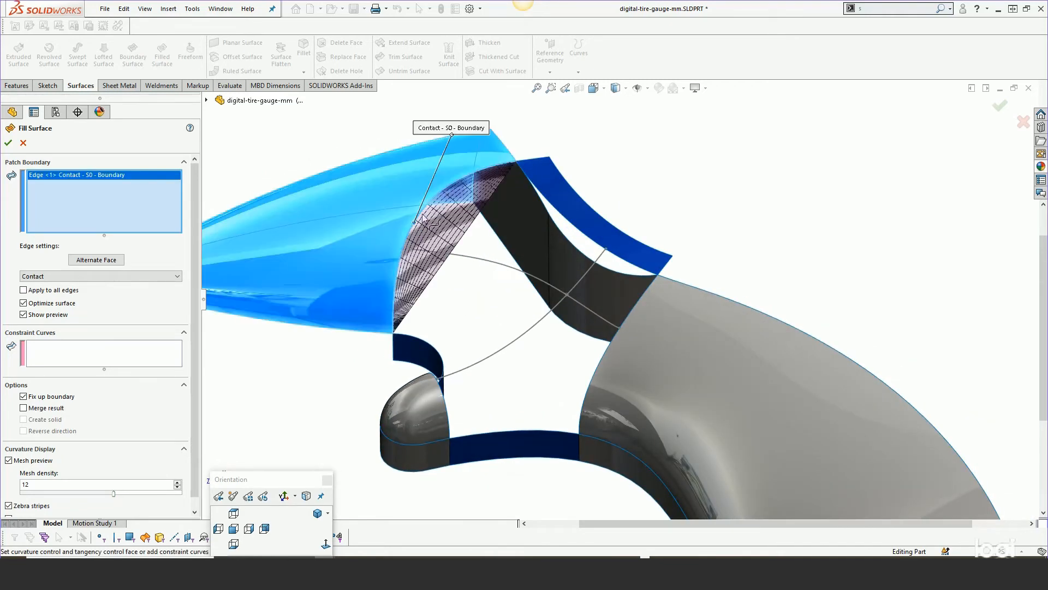
left_click(572, 224)
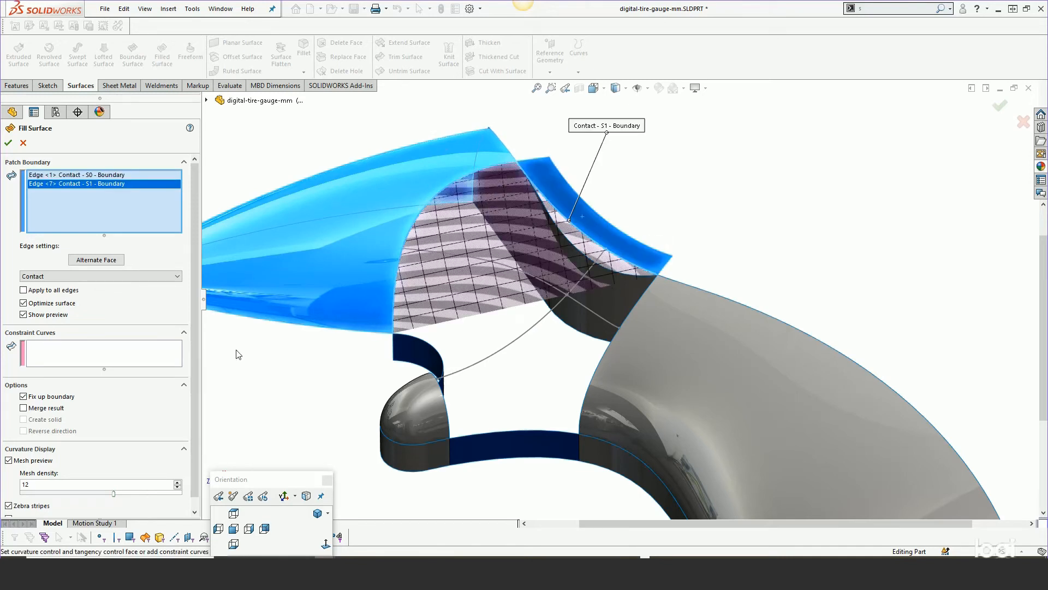
left_click(30, 396)
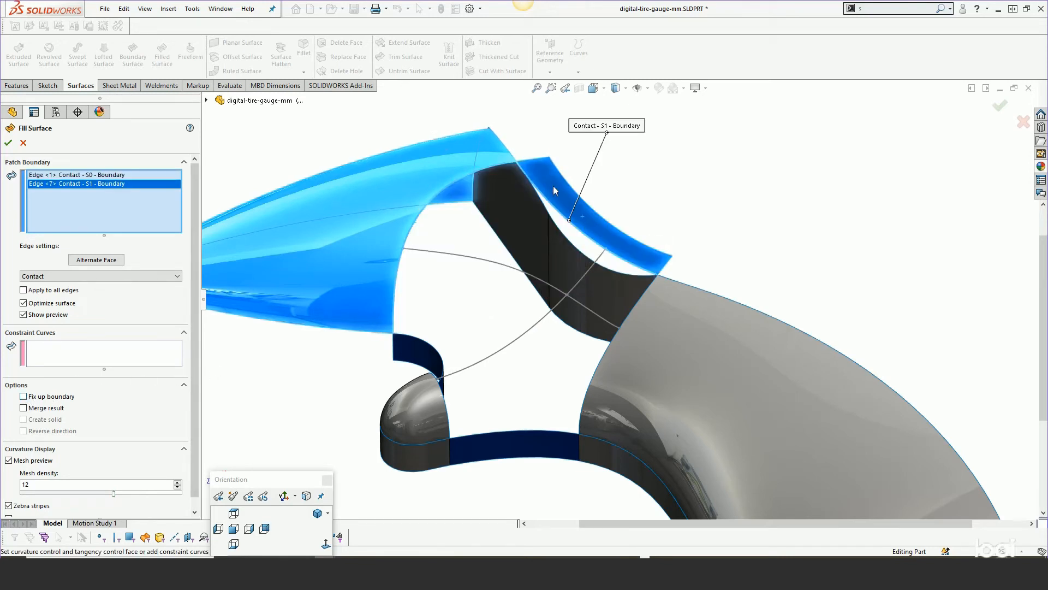
Complete the patch boundary with the edges of the handle, the lower reference surface, the trigger-end cap and the forward trigger reference surface.
left_click(631, 312)
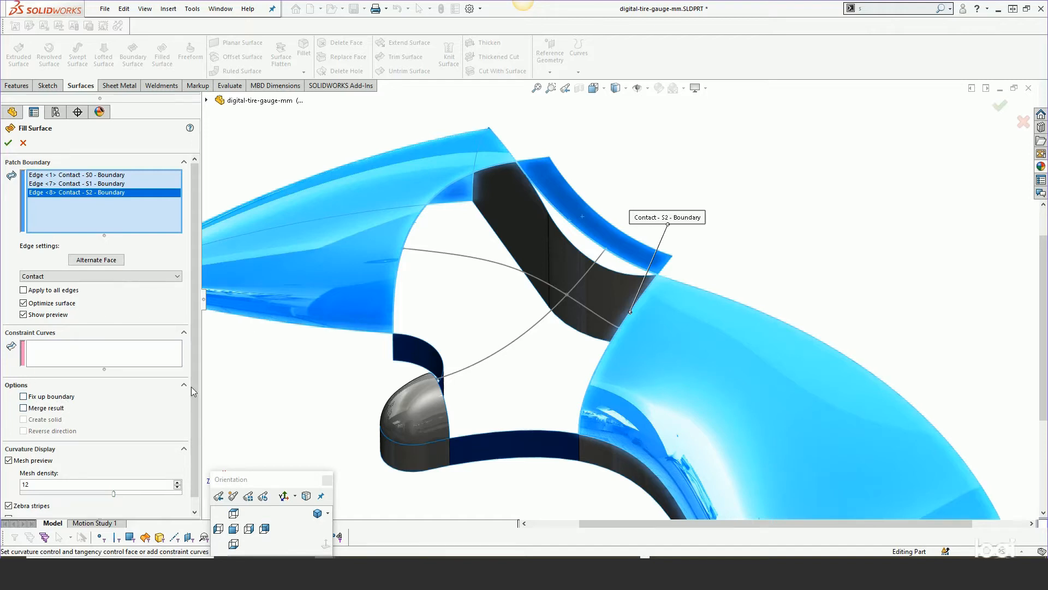
left_click(521, 431)
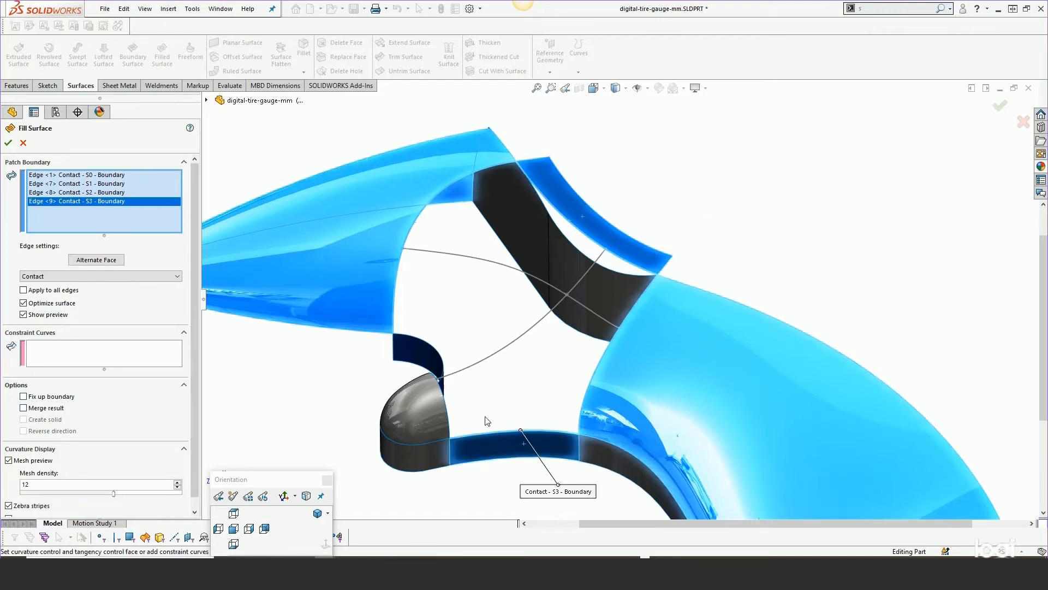
left_click(449, 414)
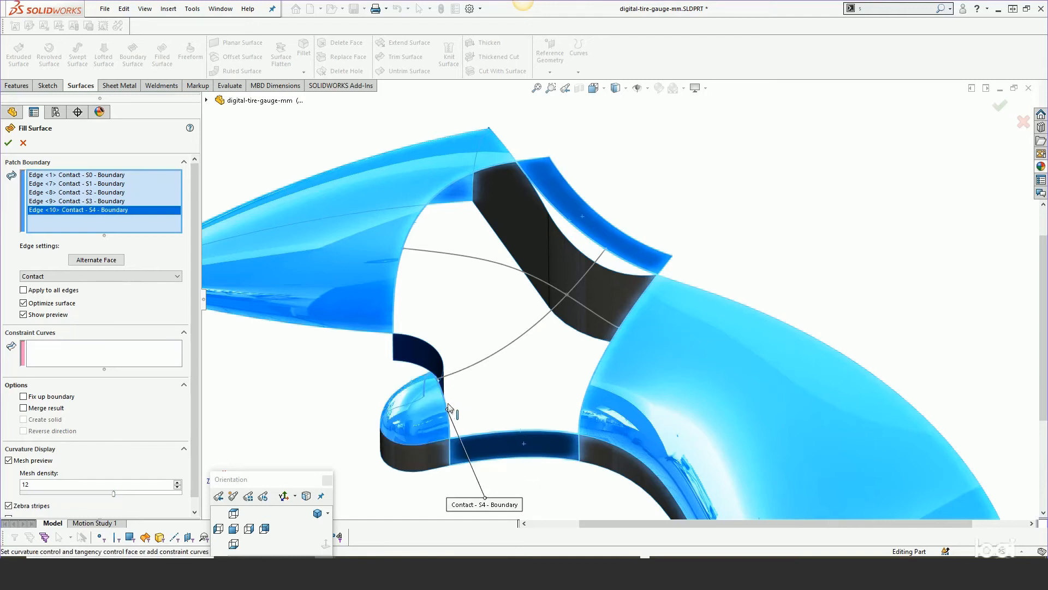
left_click(434, 345)
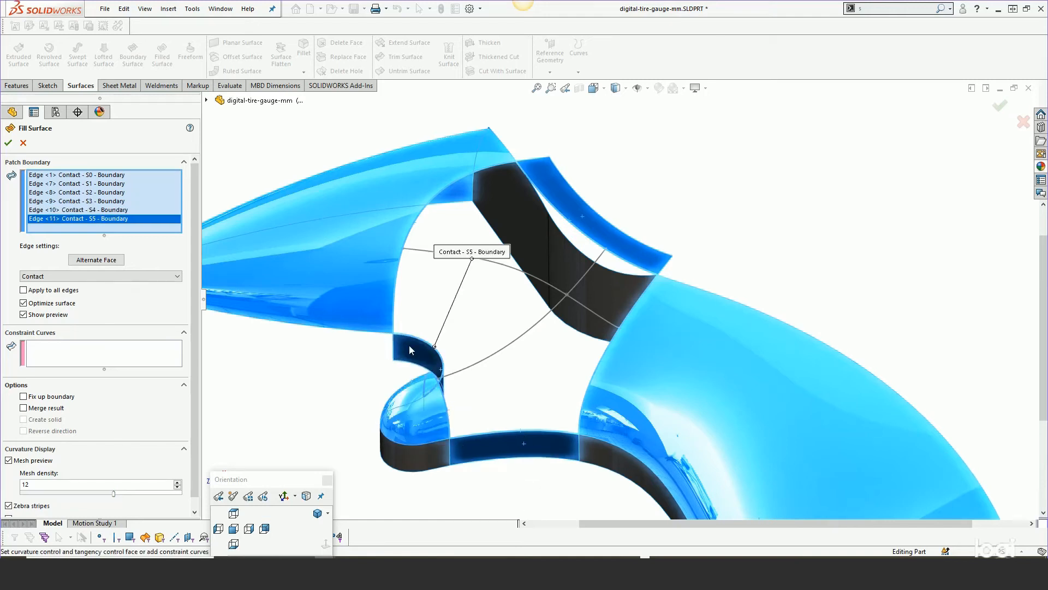
Check the six selected boundary edges, turn Fix up boundary back on, and apply the Tangent condition to all edges.
middle_click_drag(411, 349, 460, 355)
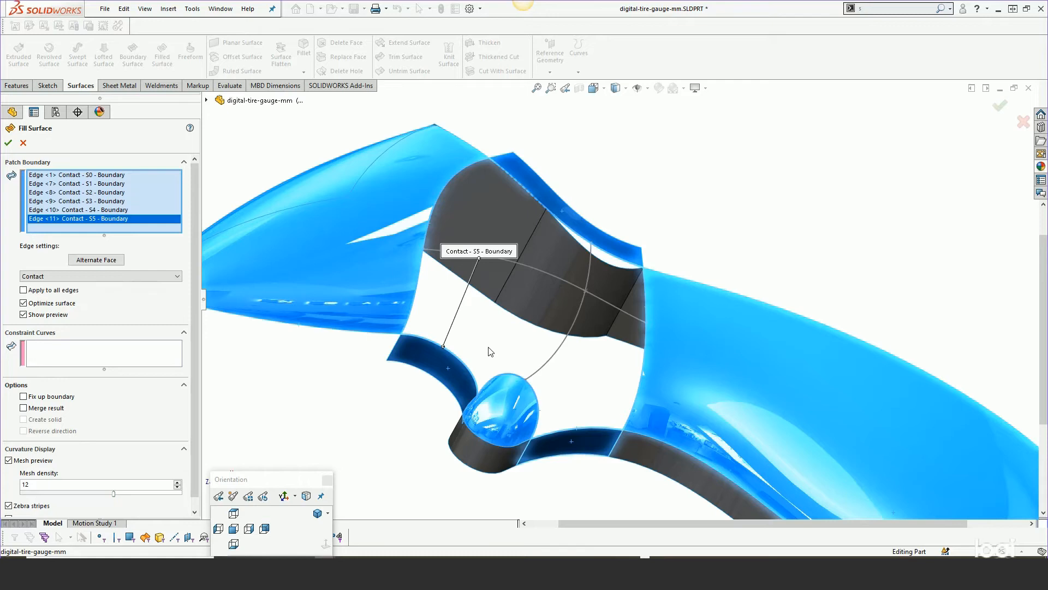
middle_click_drag(490, 351, 470, 325)
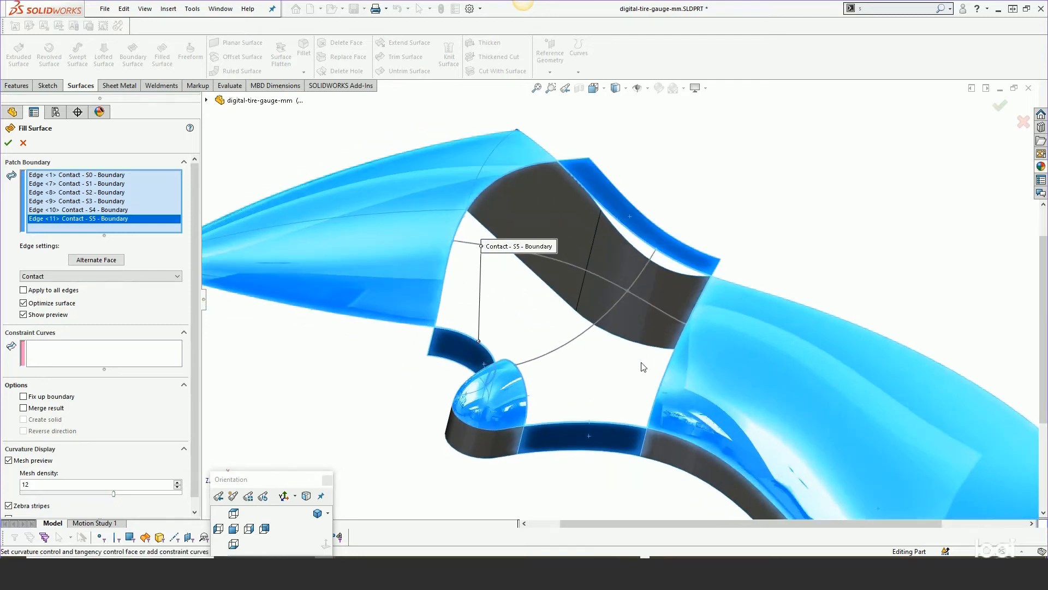
scroll(643, 367, "down", 2)
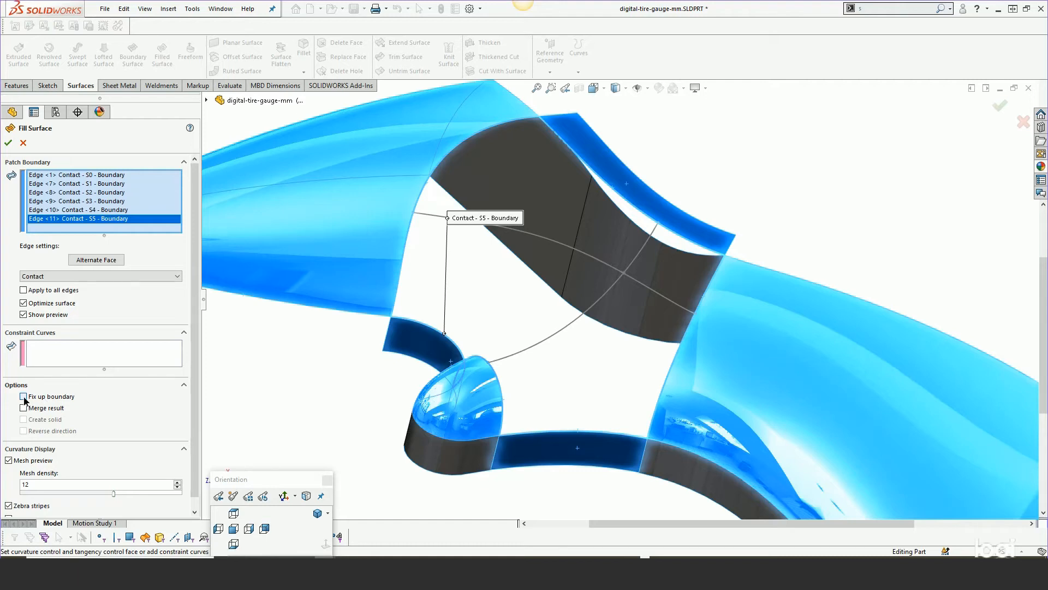
left_click(24, 397)
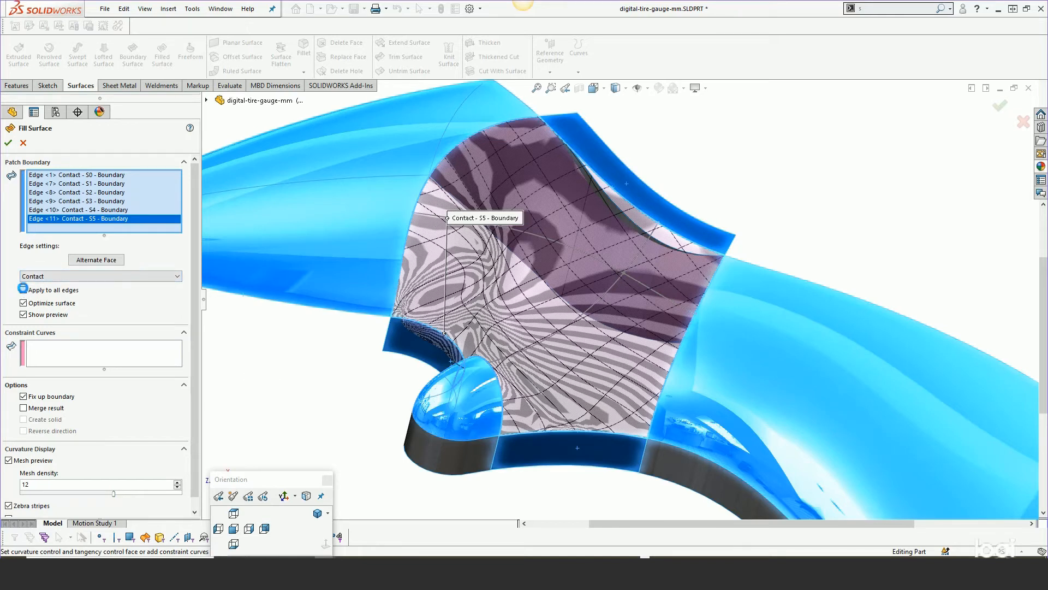
left_click(23, 290)
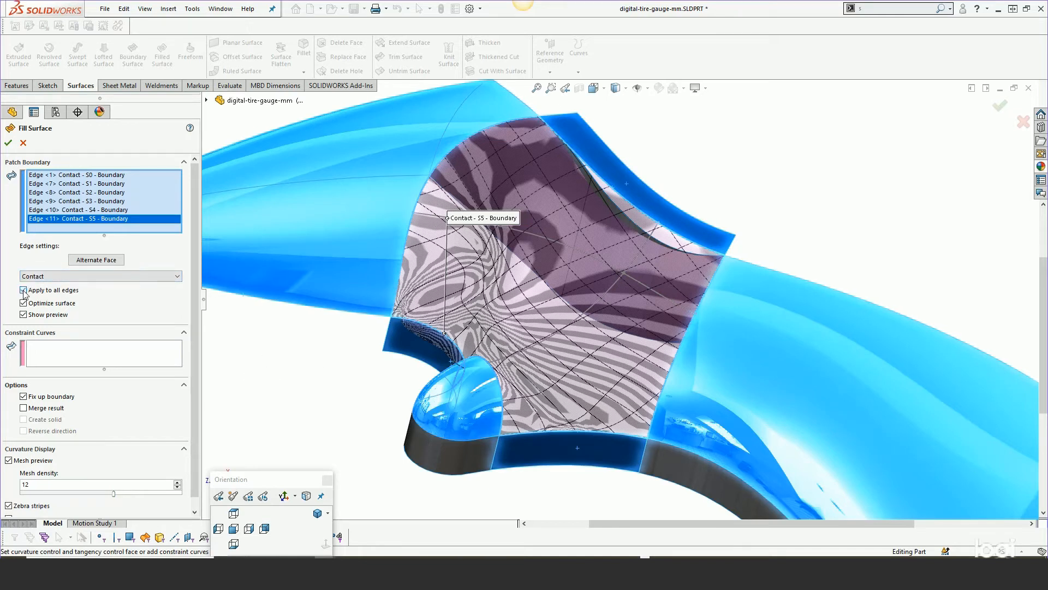
left_click(55, 276)
left_click(53, 293)
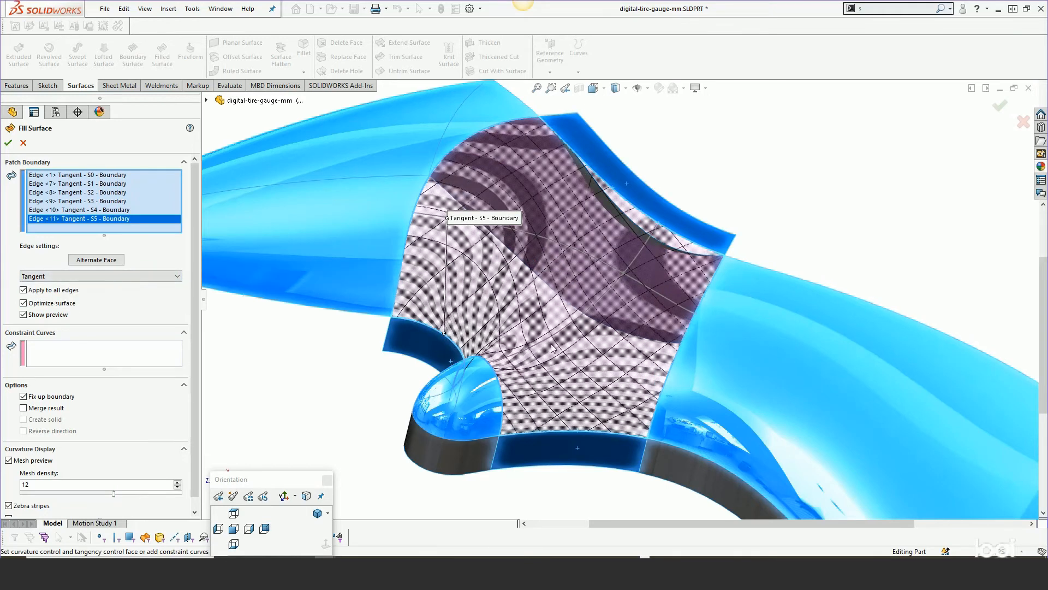
Accept the tangent filled surface and examine how it blends the stem, handle and trigger-end cap.
middle_click_drag(544, 366, 633, 480)
left_click(8, 142)
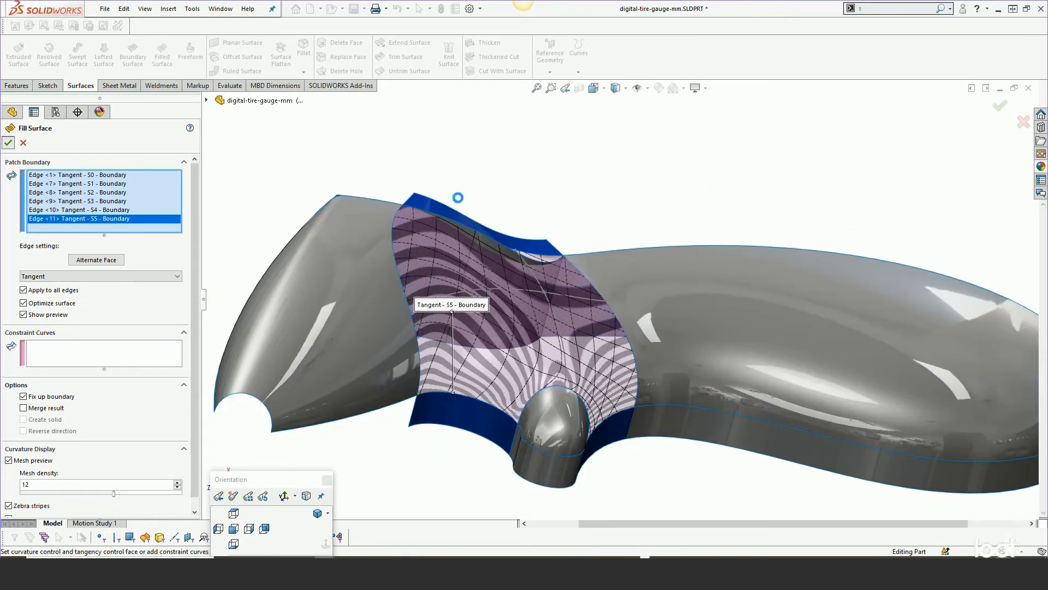
middle_click_drag(613, 234, 609, 302)
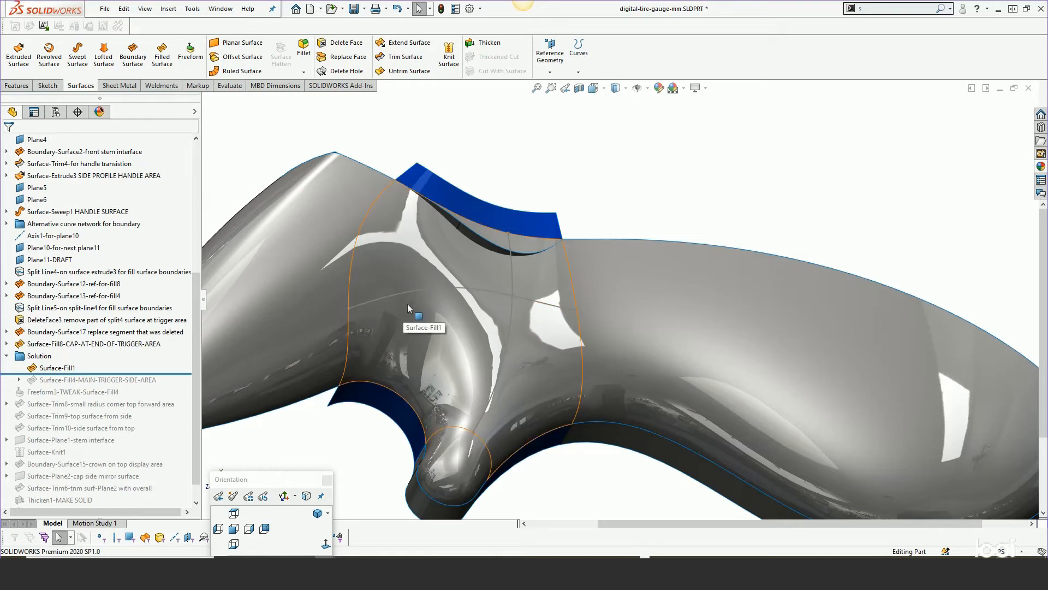
Edit Surface-Fill1, turn off Apply to all edges, and set its front stem and handle boundary edges to Curvature.
right_click(52, 370)
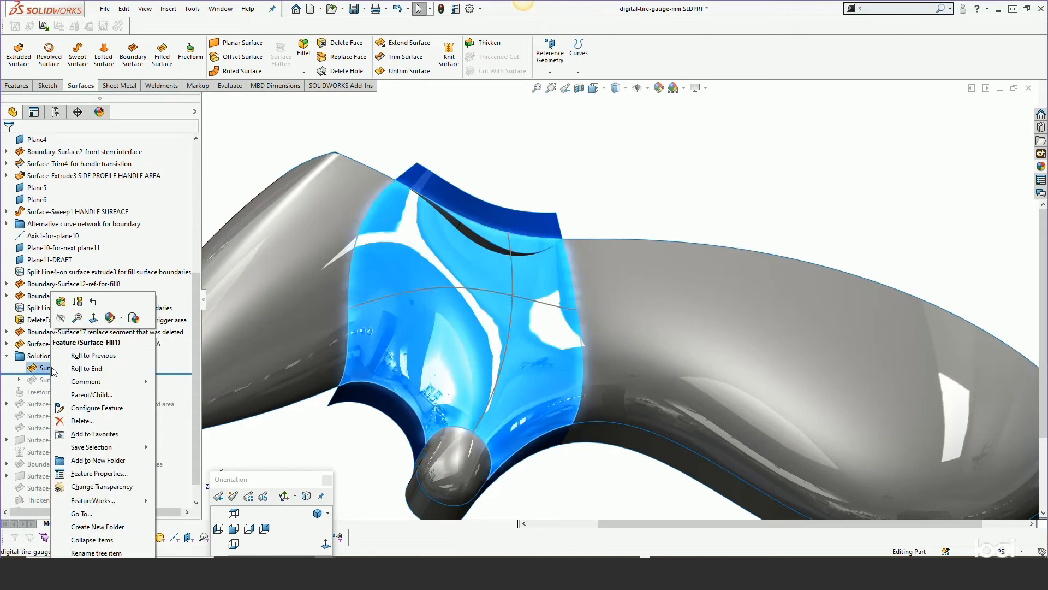
left_click(59, 298)
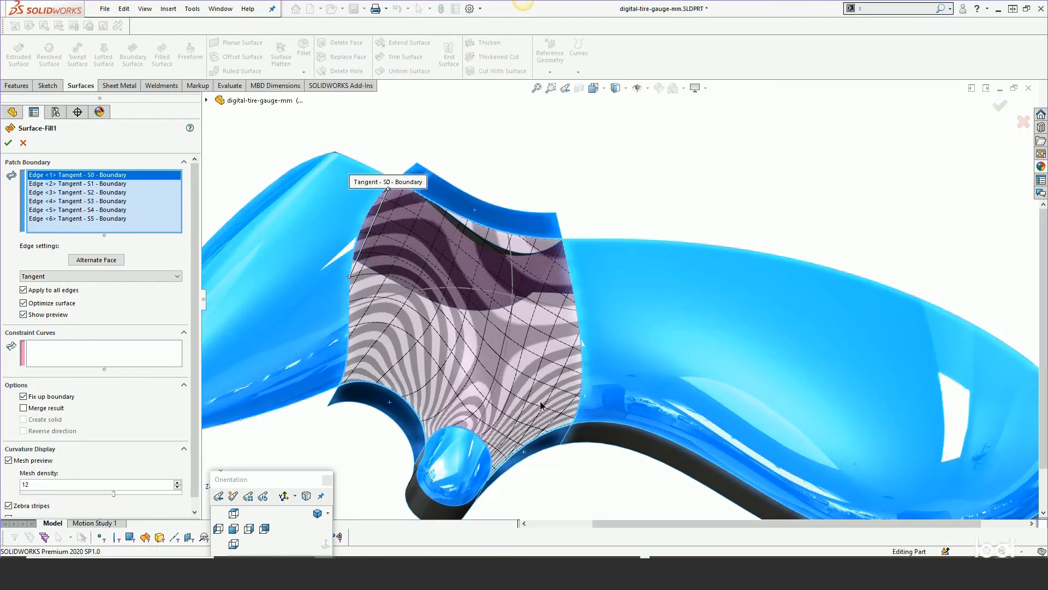
middle_click_drag(521, 415, 476, 304)
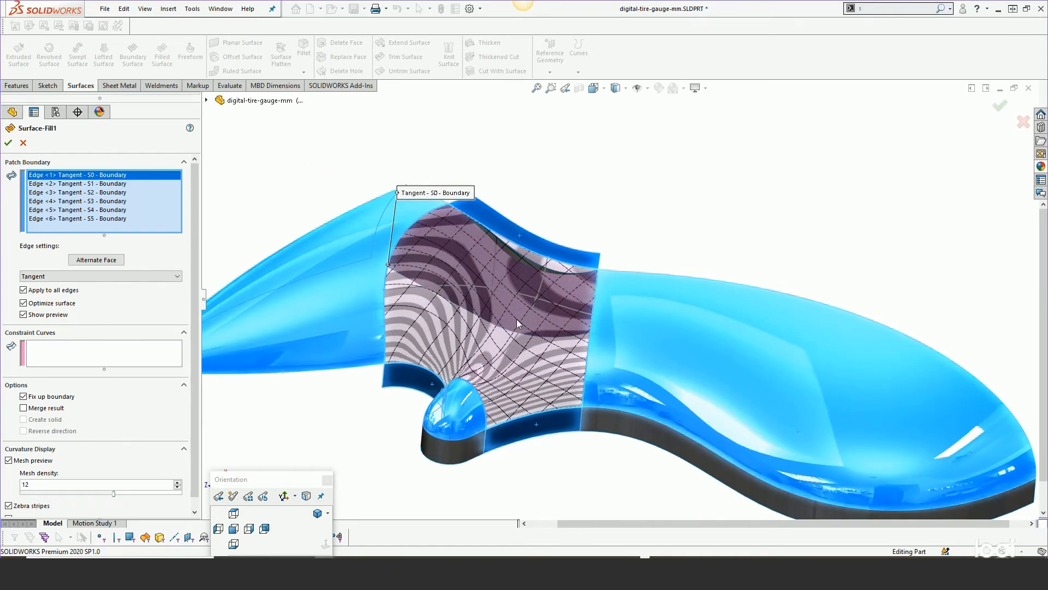
middle_click_drag(518, 316, 530, 311)
scroll(528, 314, "down", 2)
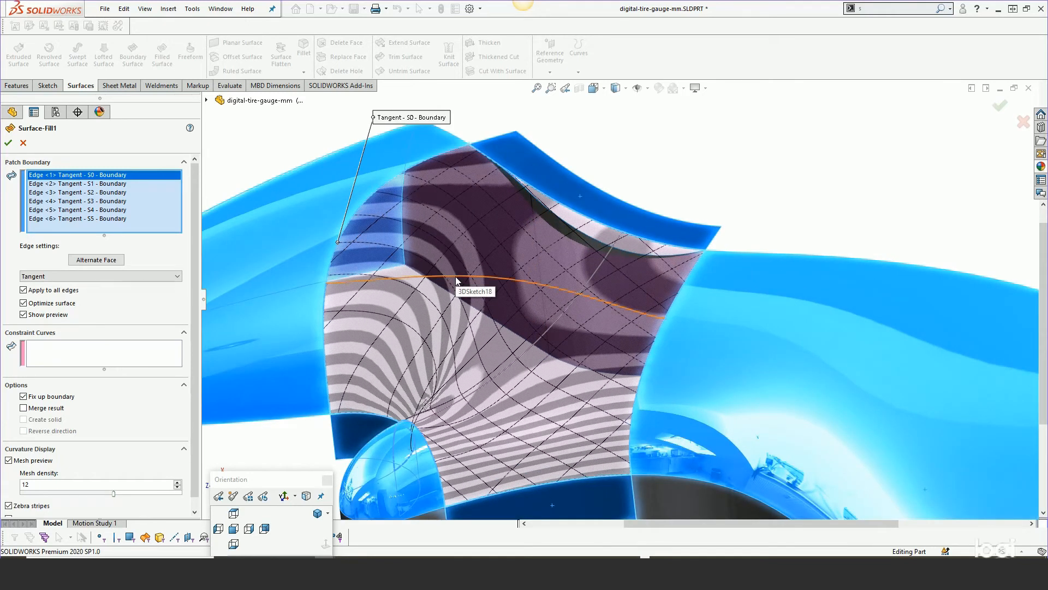
scroll(436, 284, "up", 2)
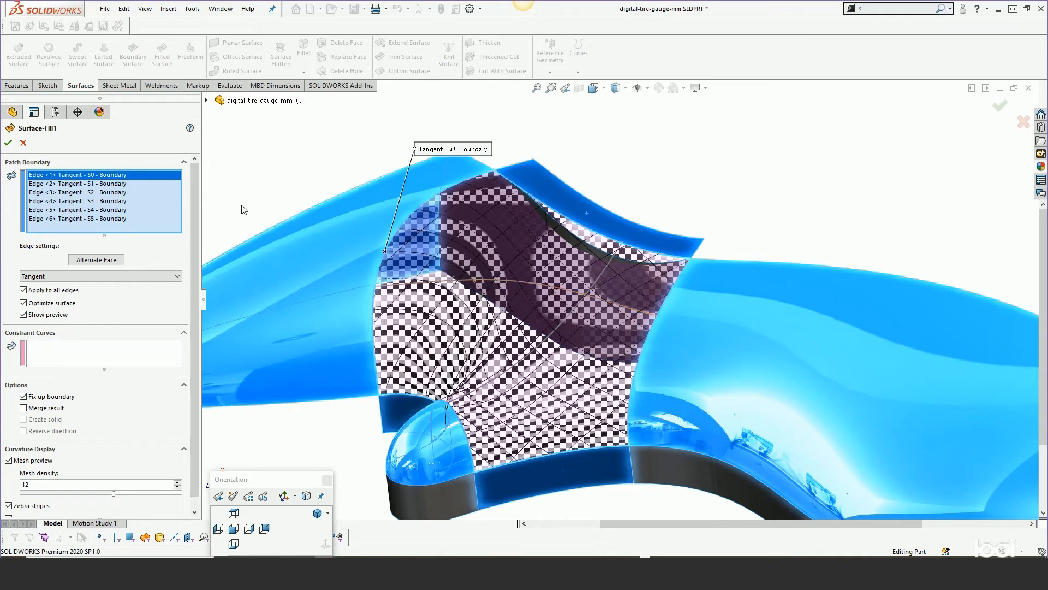
left_click(23, 290)
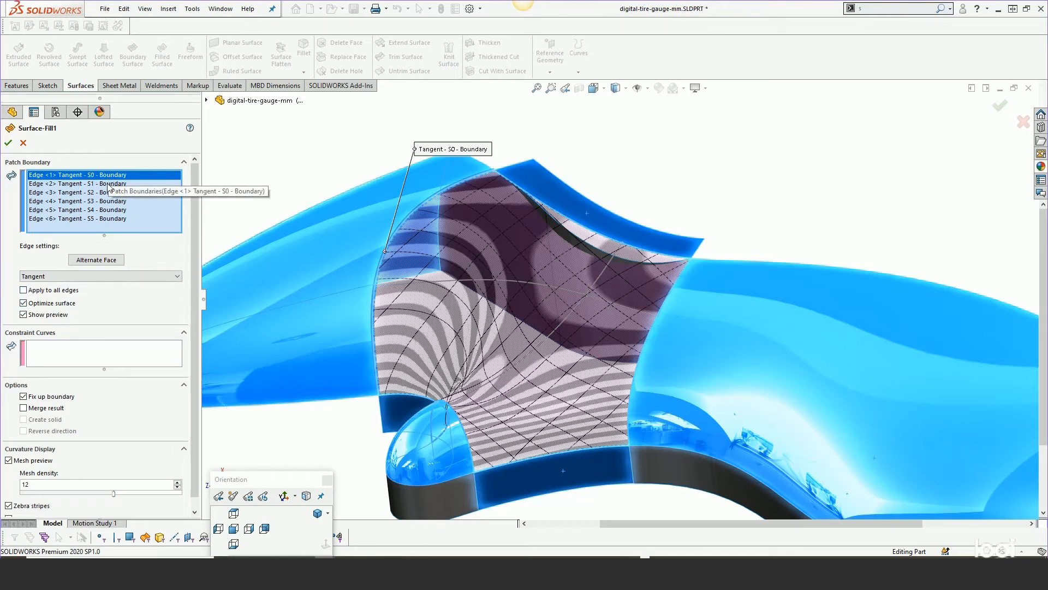
left_click(87, 276)
left_click(72, 303)
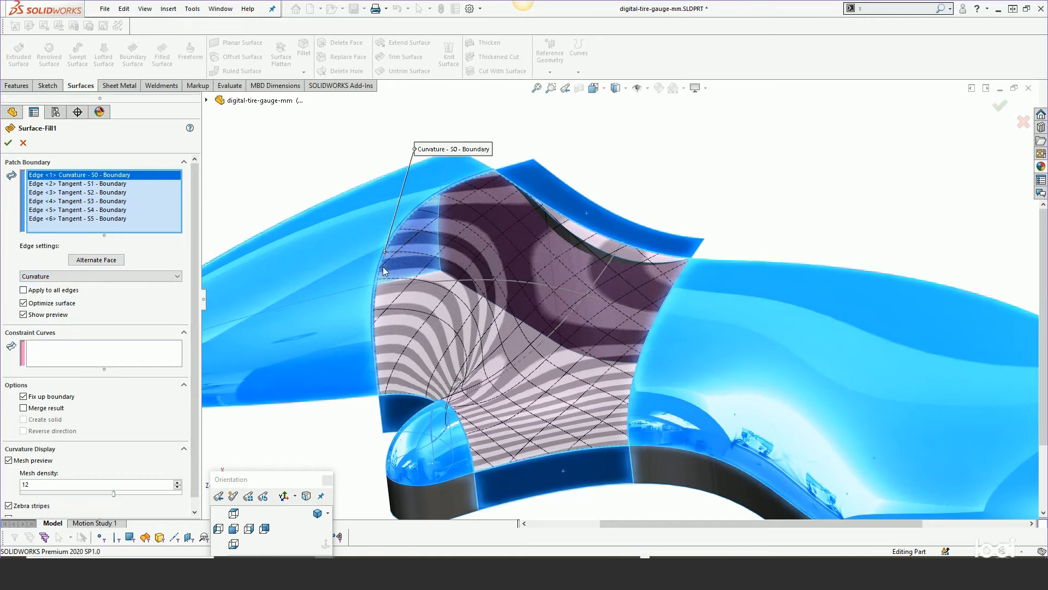
left_click(72, 193)
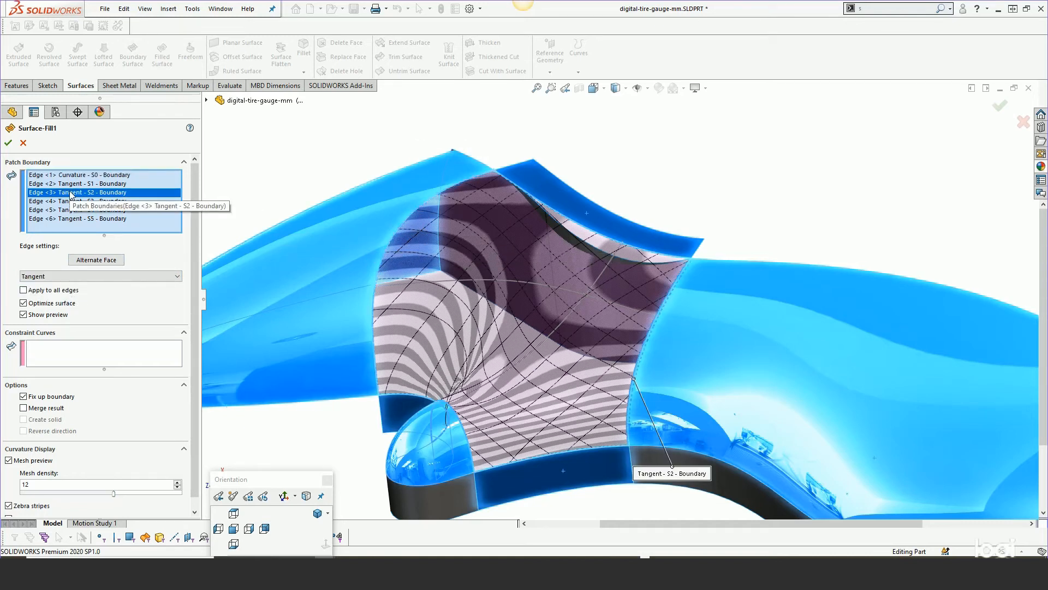
left_click(87, 277)
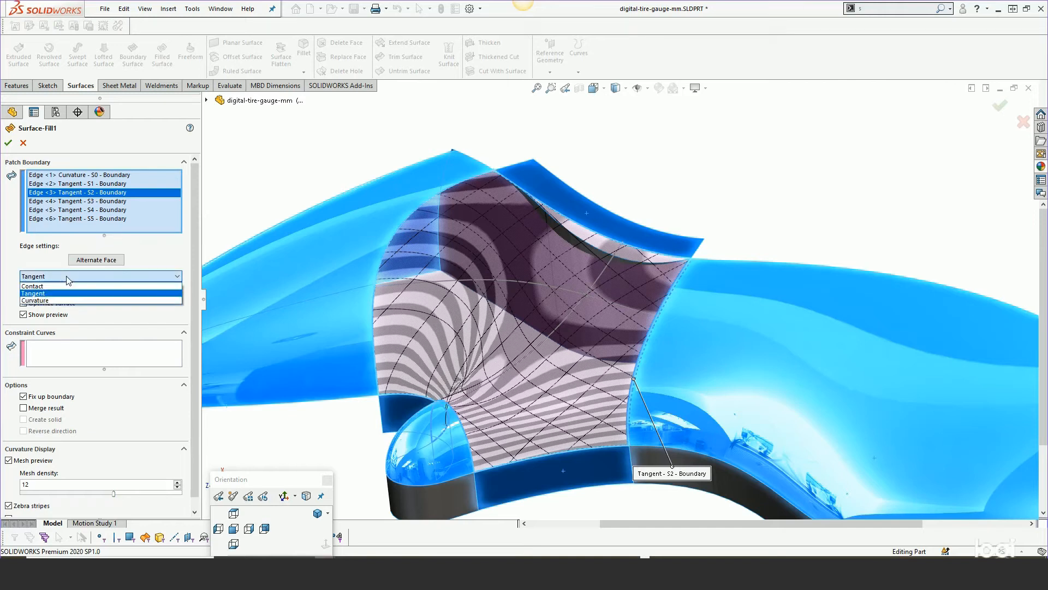
left_click(62, 302)
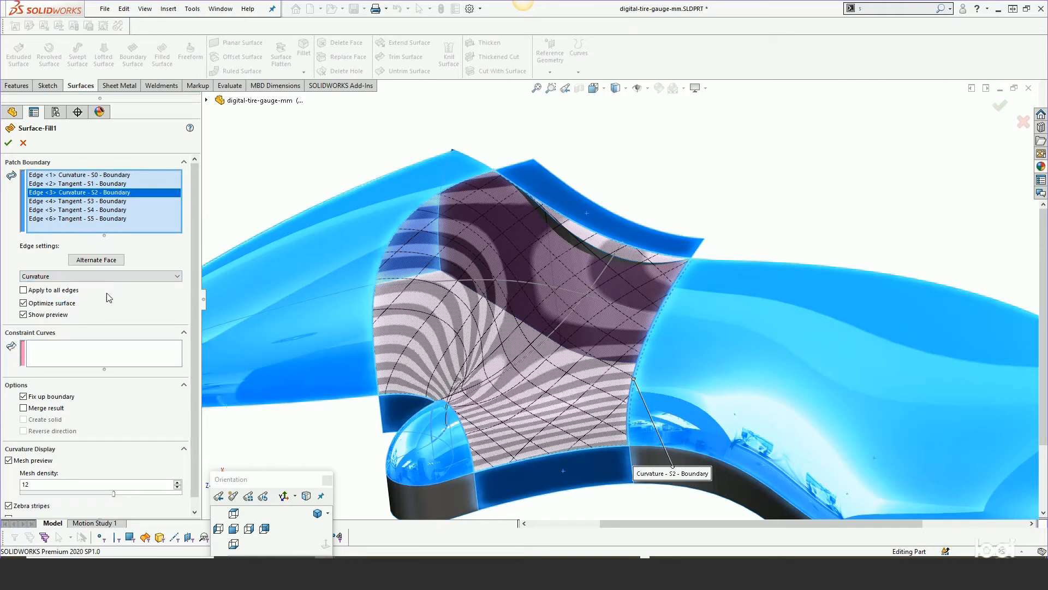
Add 3DSketch18 and 3DSketch17 as constraint curves of Surface-Fill1 and accept the edited fill.
left_click(57, 345)
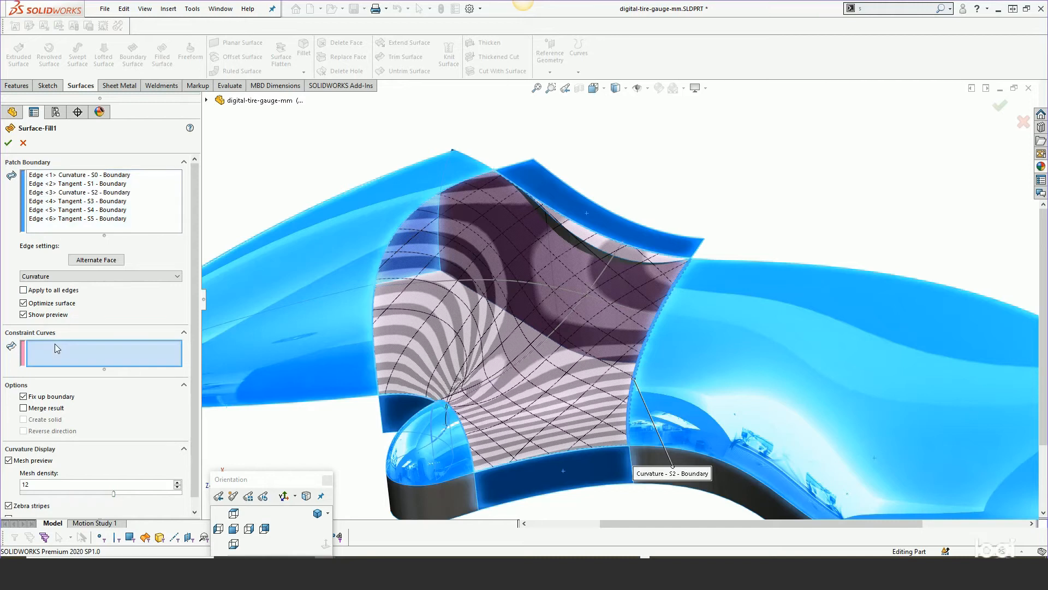
left_click(443, 284)
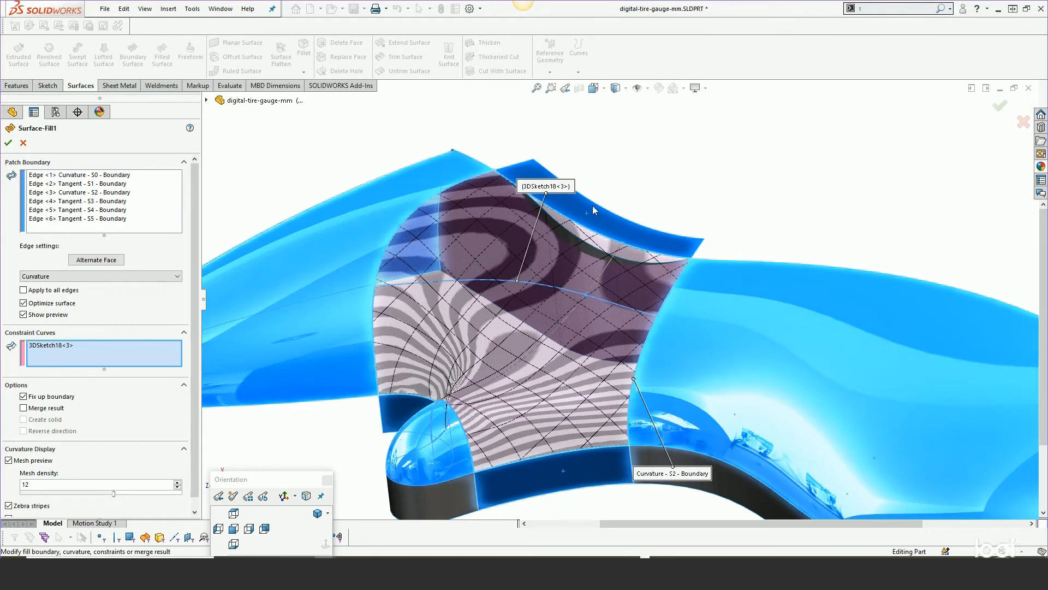
left_click(547, 333)
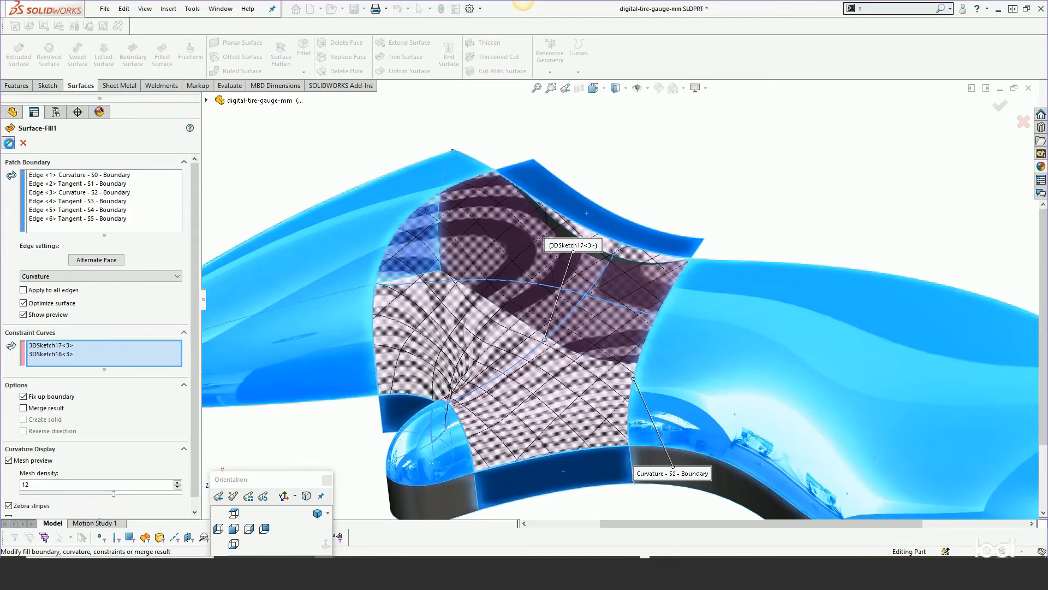
left_click(24, 142)
middle_click_drag(517, 359, 518, 362)
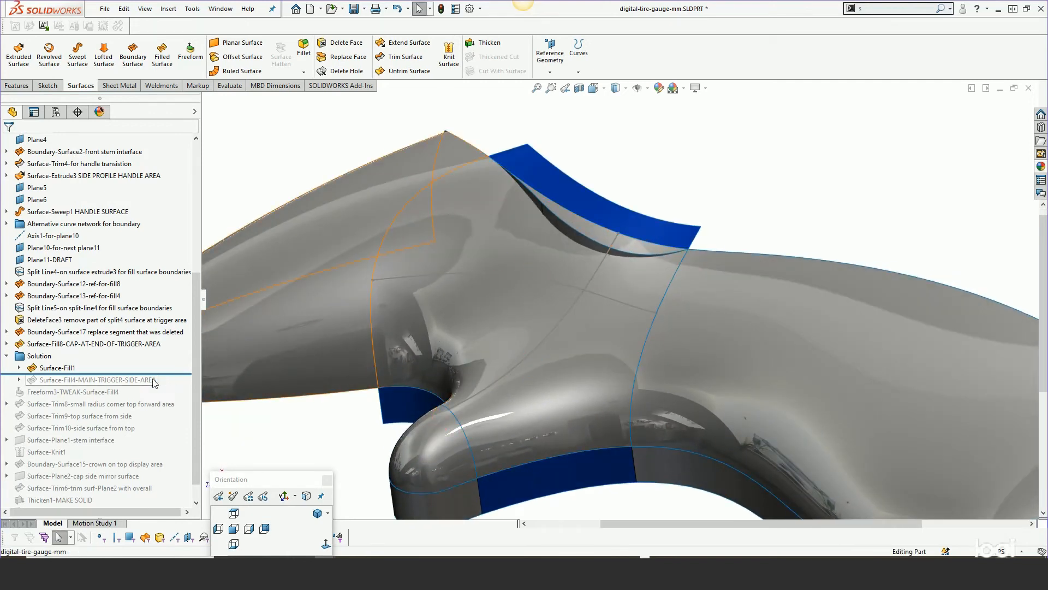
Hide the Surface-Fill1 surface body.
left_click(60, 367)
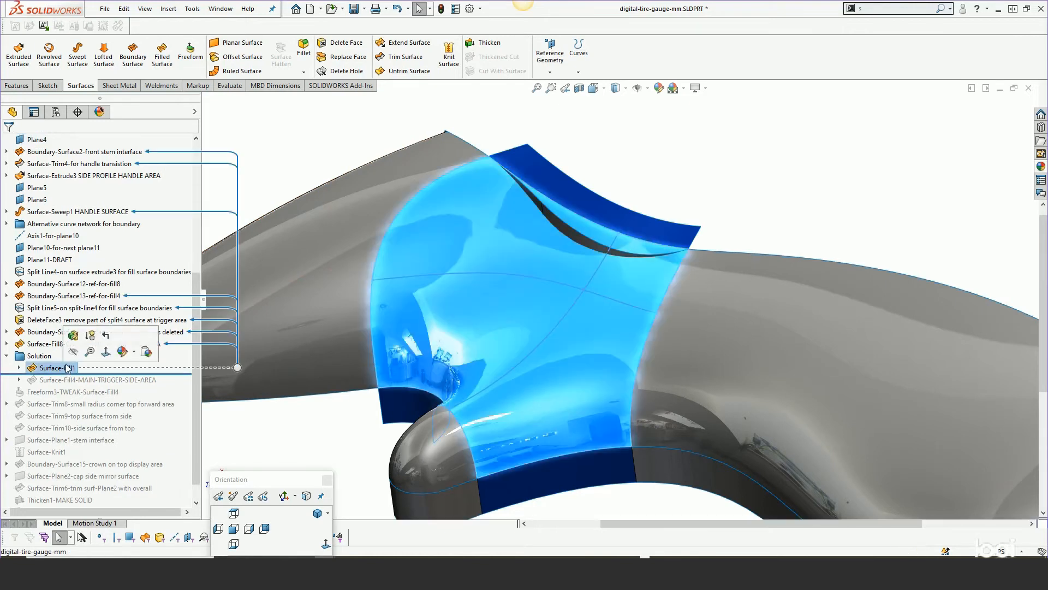
left_click_drag(197, 295, 202, 138)
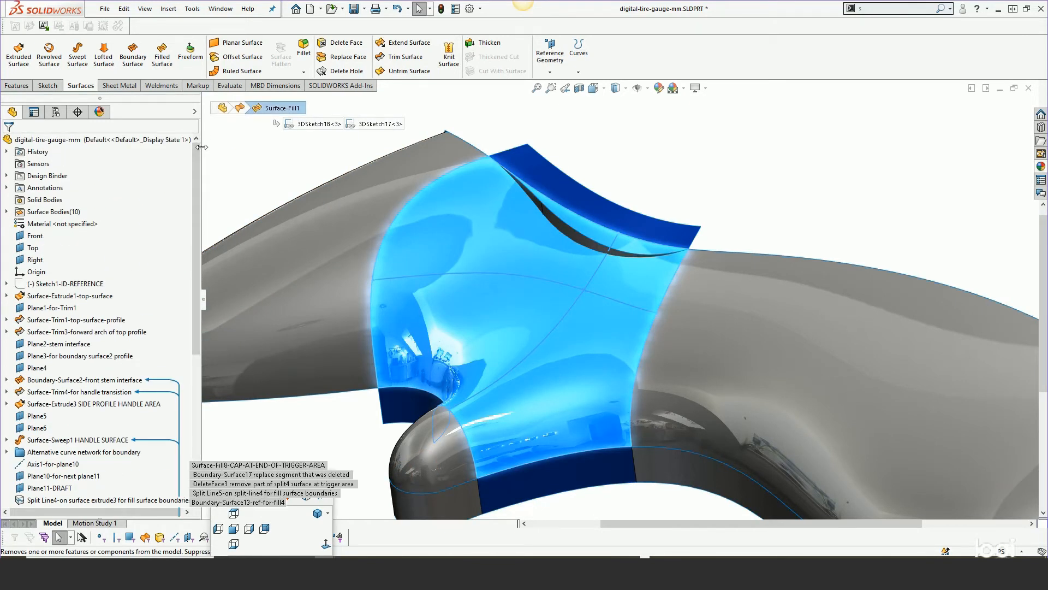
left_click(8, 212)
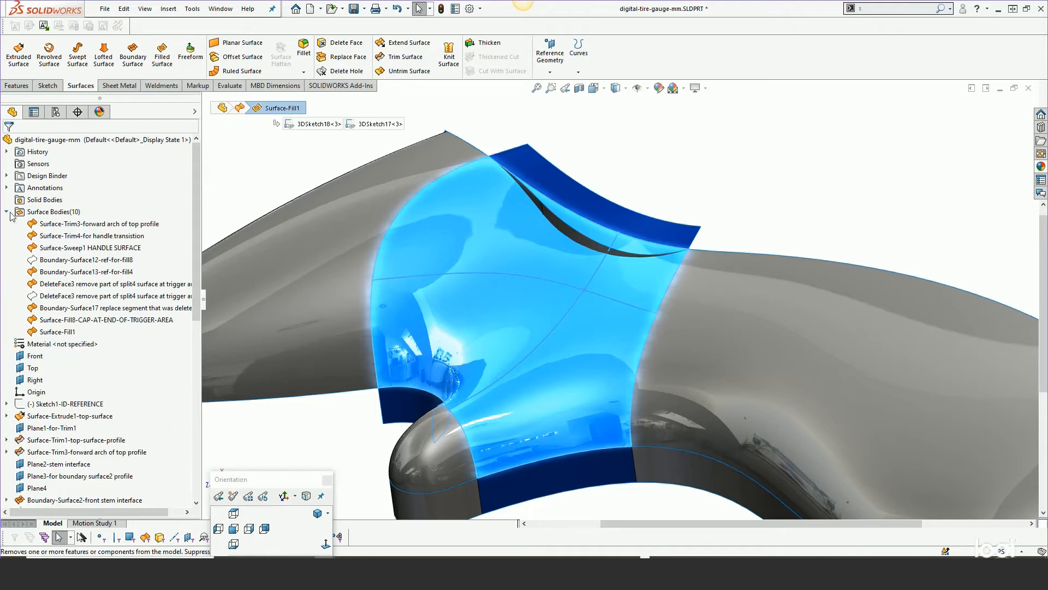
left_click(60, 332)
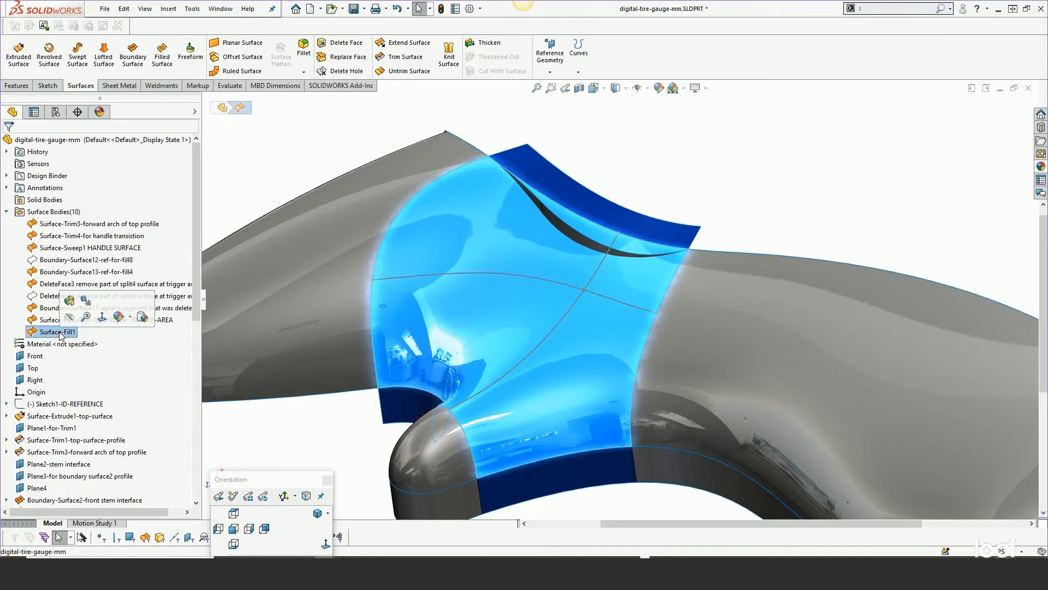
left_click(42, 320)
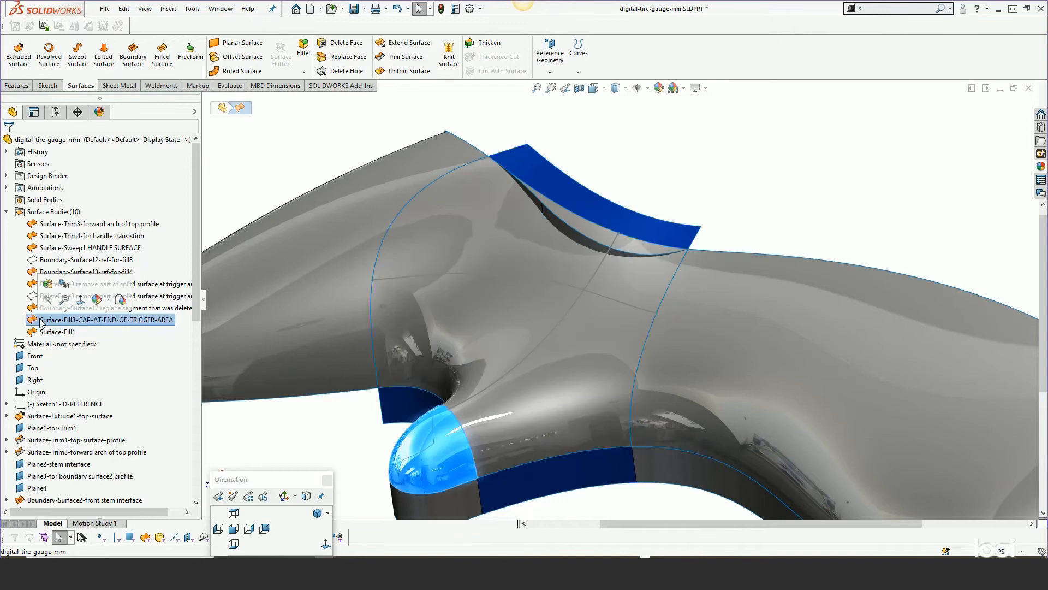
left_click(46, 334)
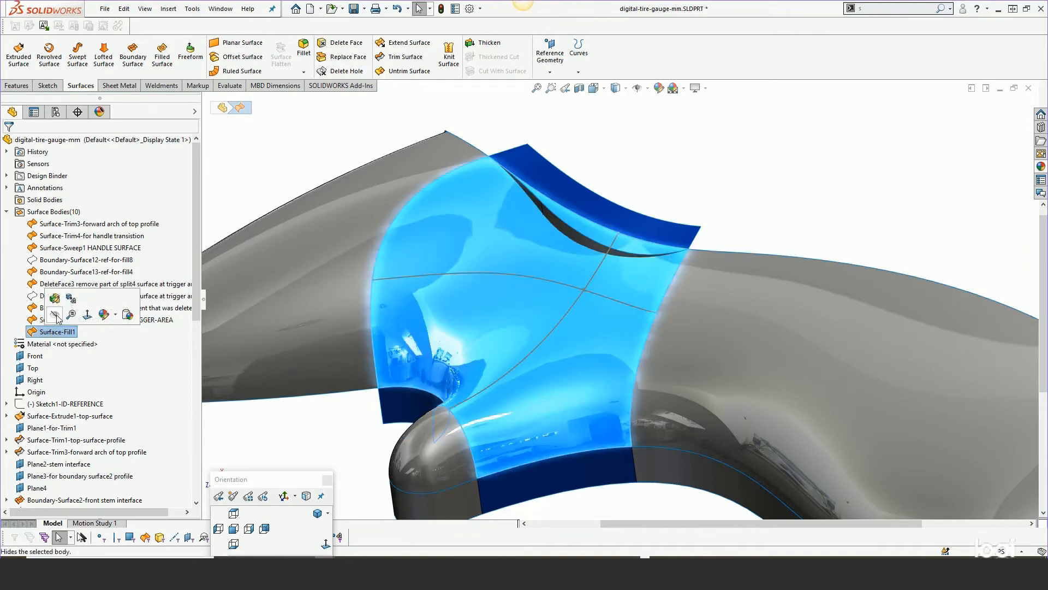
left_click(54, 315)
Roll the feature history forward past Surface-Fill4-MAIN-TRIGGER-SIDE-AREA and inspect its surface near the trigger.
left_click_drag(201, 276, 201, 276)
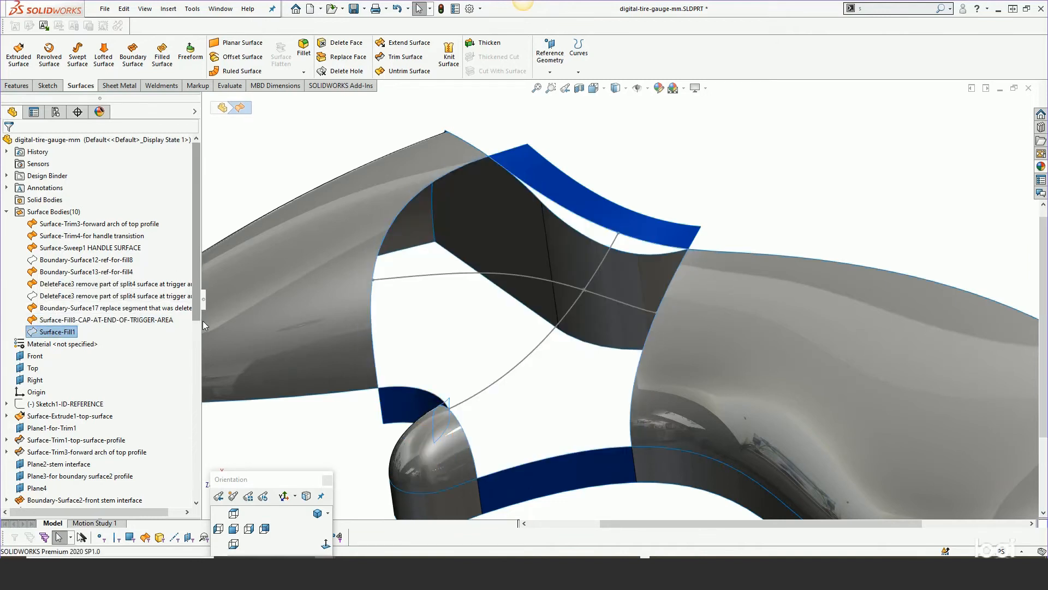
scroll(181, 447, "down", 10)
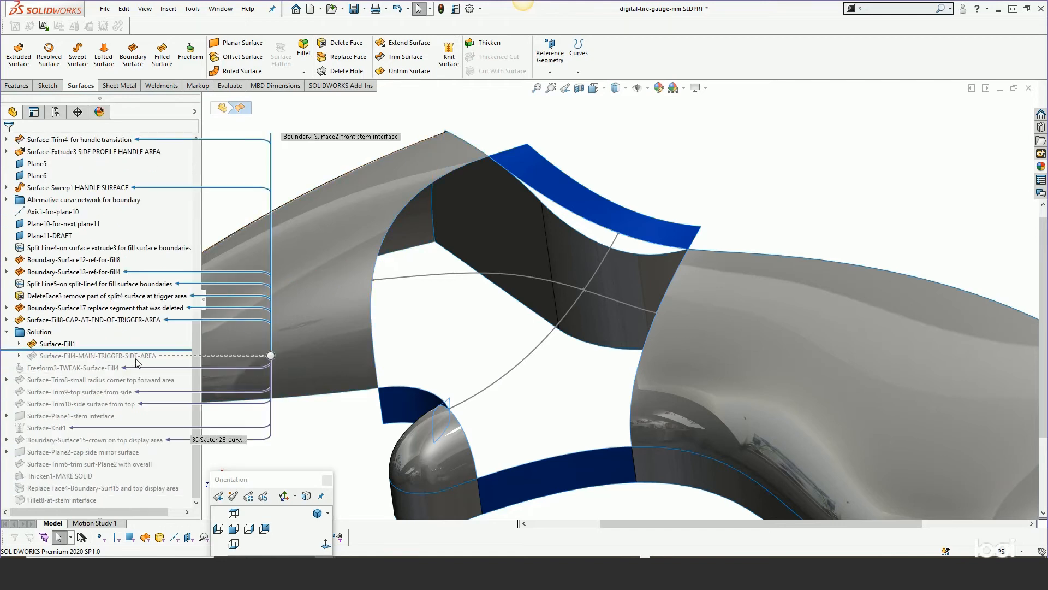
left_click_drag(156, 350, 153, 360)
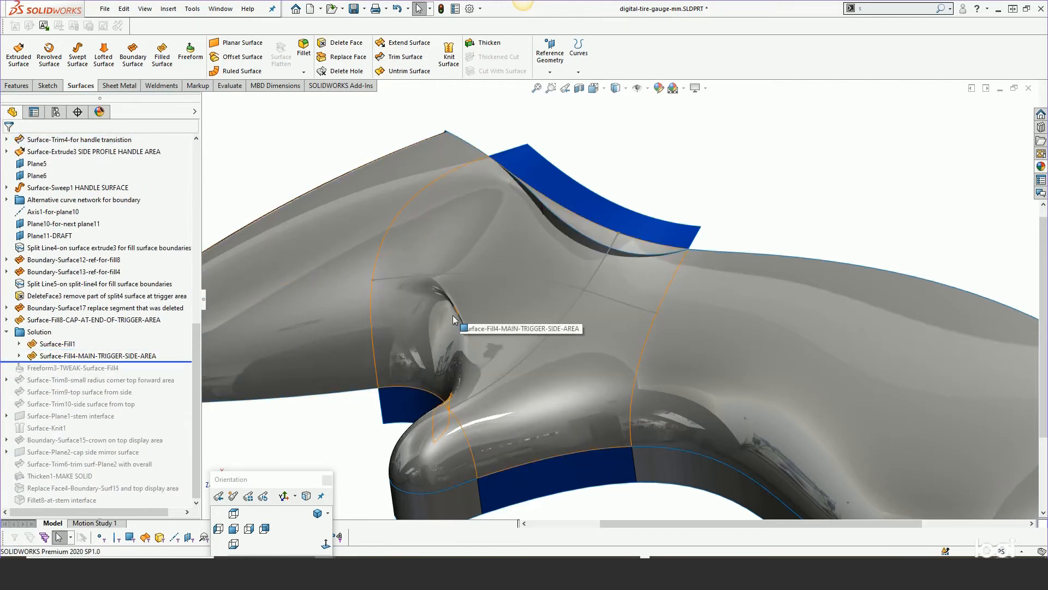
middle_click_drag(453, 312, 488, 322)
scroll(481, 300, "down", 3)
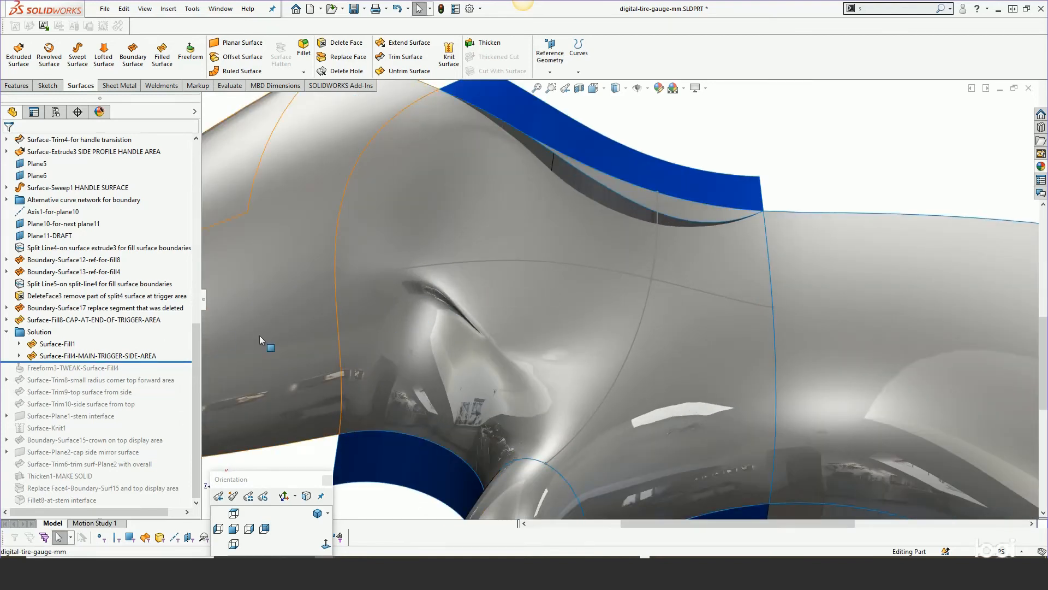
Open the Surface-Fill4-MAIN-TRIGGER-SIDE-AREA definition, examine its edge conditions and zebra stripes around the trigger corner, and close it.
right_click(89, 358)
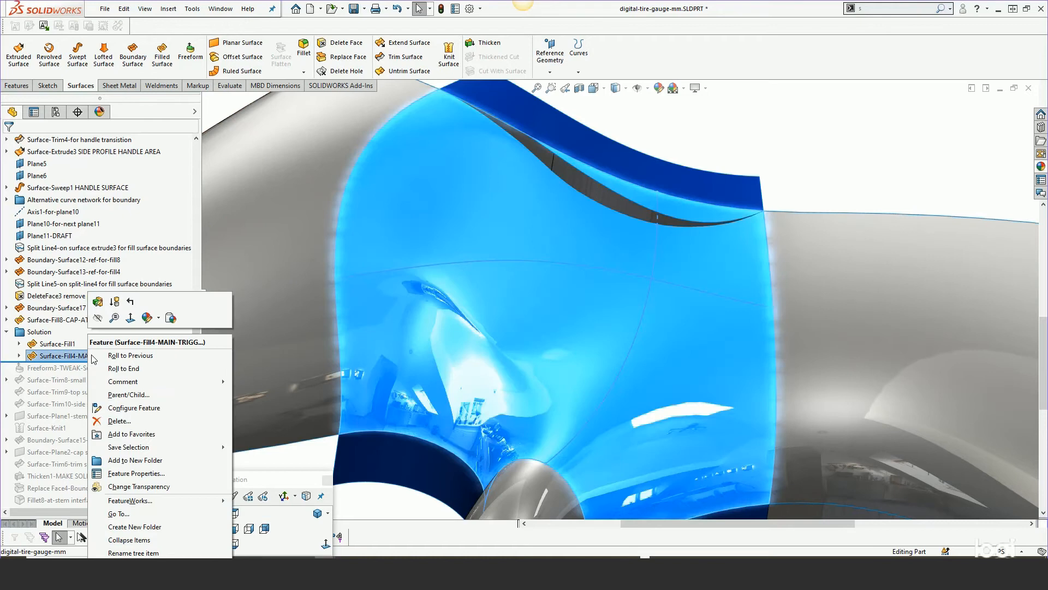
left_click(97, 303)
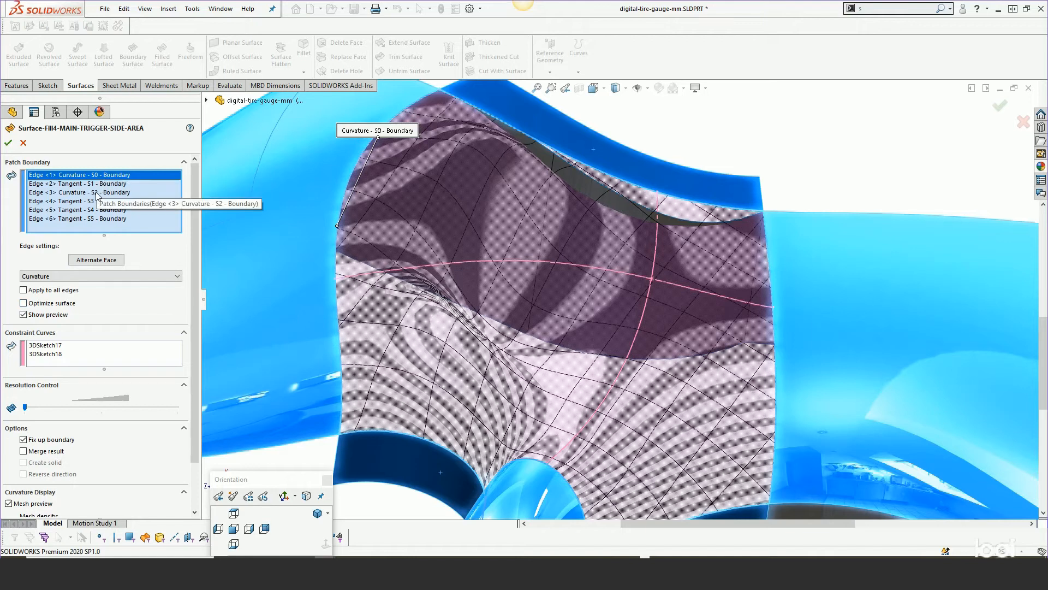
mouse_move(533, 351)
middle_mouse_down()
mouse_move(519, 341)
mouse_move(543, 341)
middle_mouse_up()
scroll(520, 341, "up", 1)
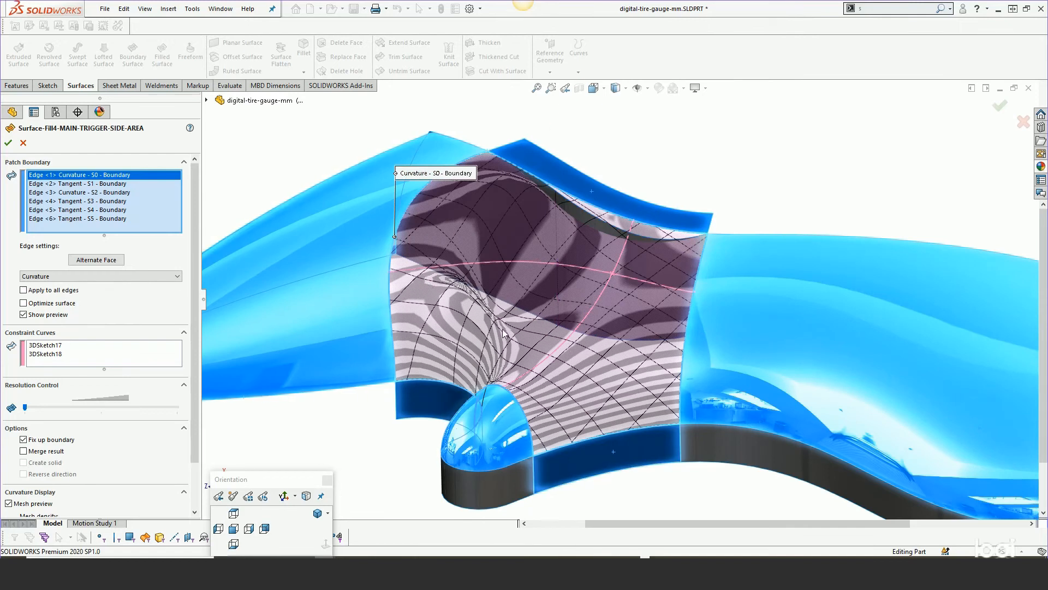
scroll(472, 269, "down", 2)
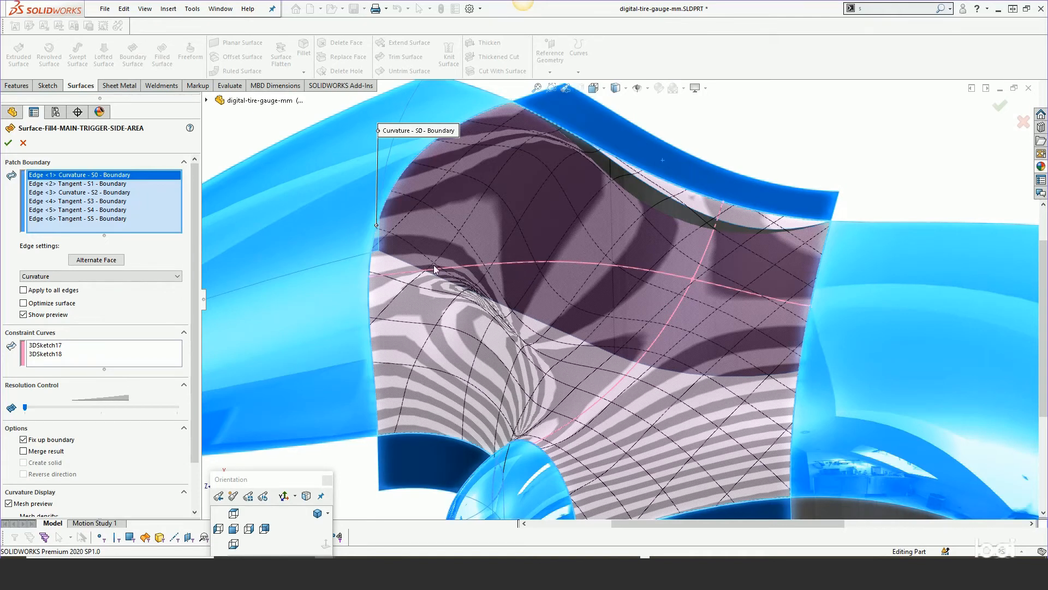
left_click(7, 142)
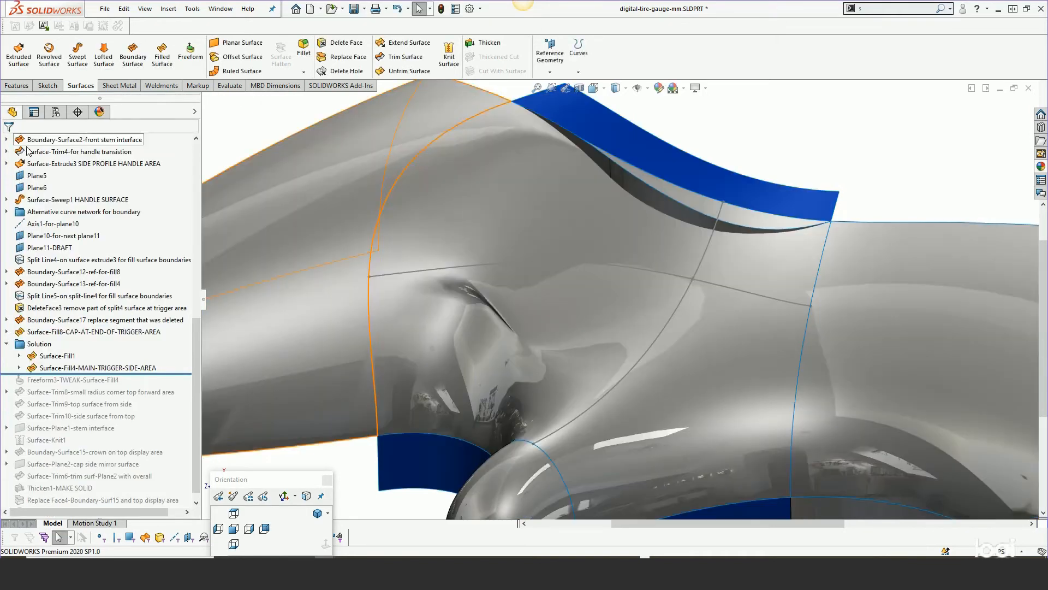
Edit 3DSketch18, move the constraint spline's control polygon point near the front stem closer to the stem, and rebuild the fill.
right_click(424, 271)
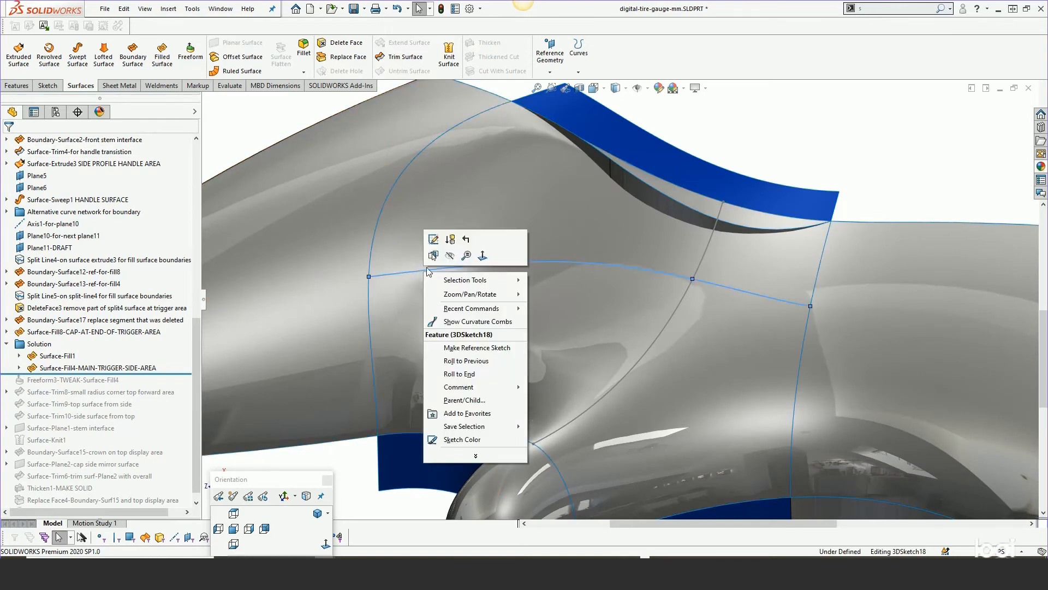
left_click(431, 239)
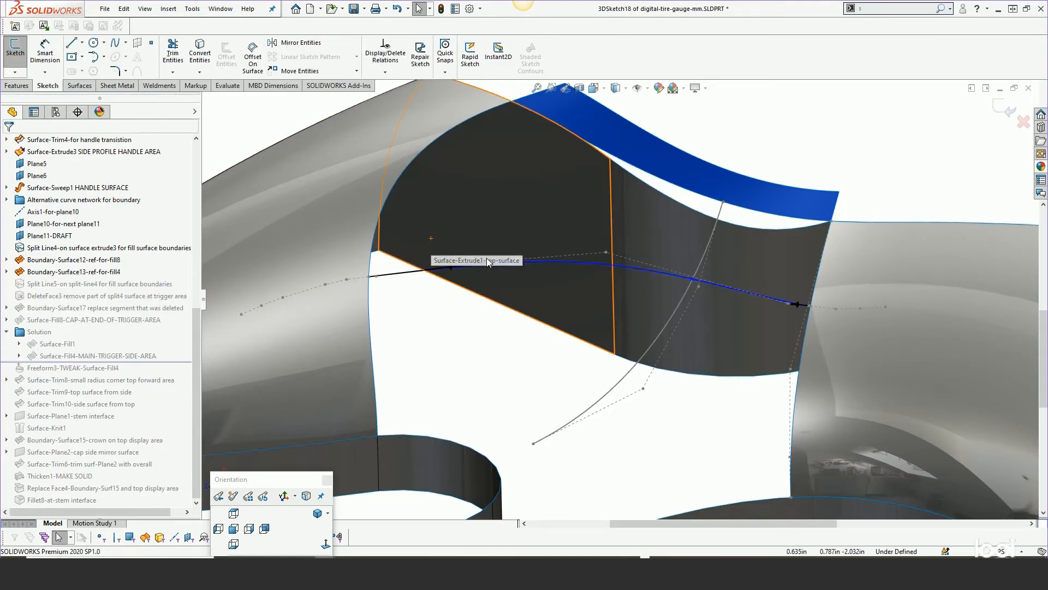
left_click_drag(517, 258, 466, 265)
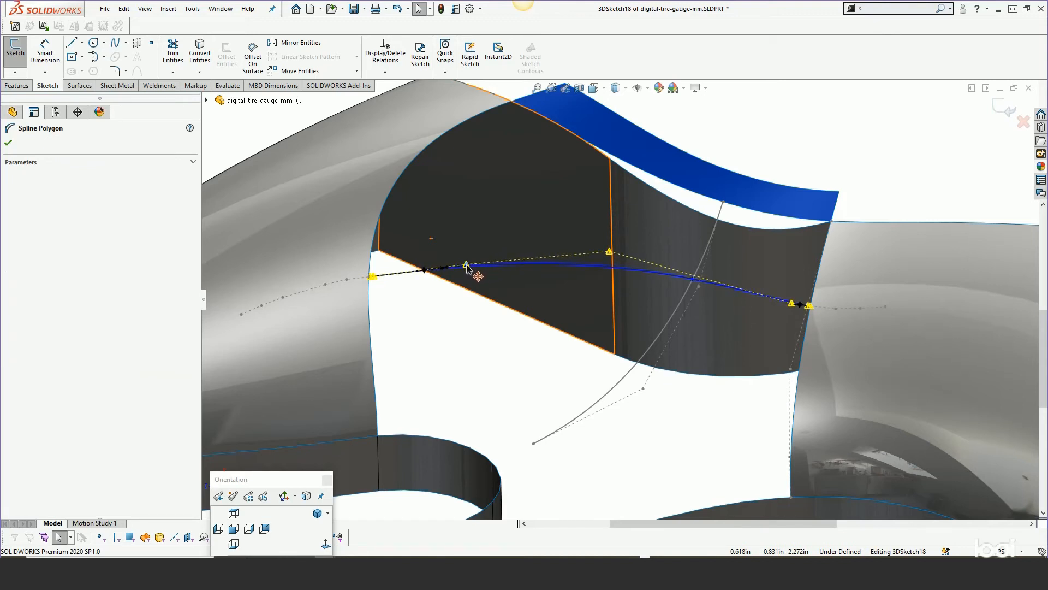
left_click(8, 143)
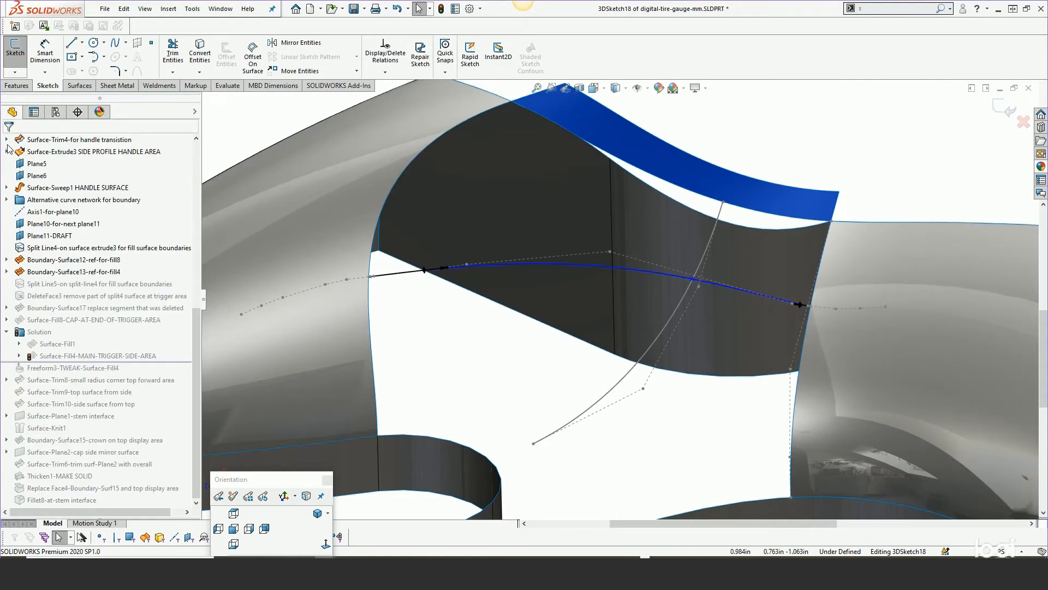
left_click(1004, 108)
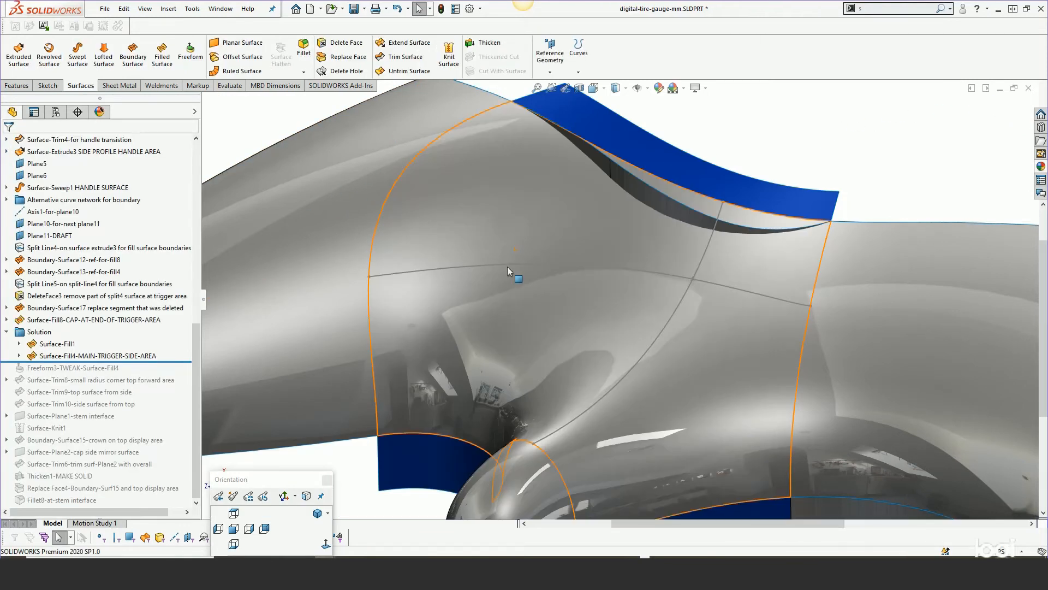
mouse_move(512, 330)
middle_mouse_down()
mouse_move(550, 360)
mouse_move(551, 390)
mouse_move(527, 344)
mouse_move(501, 332)
middle_mouse_up()
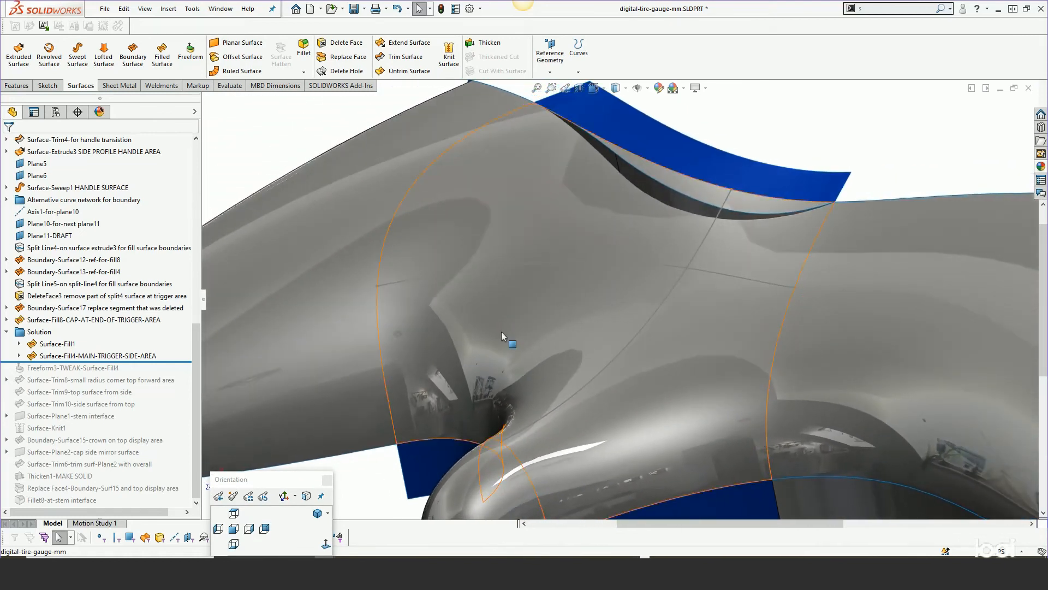
Examine the rebuilt Surface-Fill4-MAIN-TRIGGER-SIDE-AREA surface around the trigger corner and front stem.
mouse_move(569, 315)
middle_mouse_down()
mouse_move(576, 359)
mouse_move(575, 331)
middle_mouse_up()
scroll(658, 355, "down", 5)
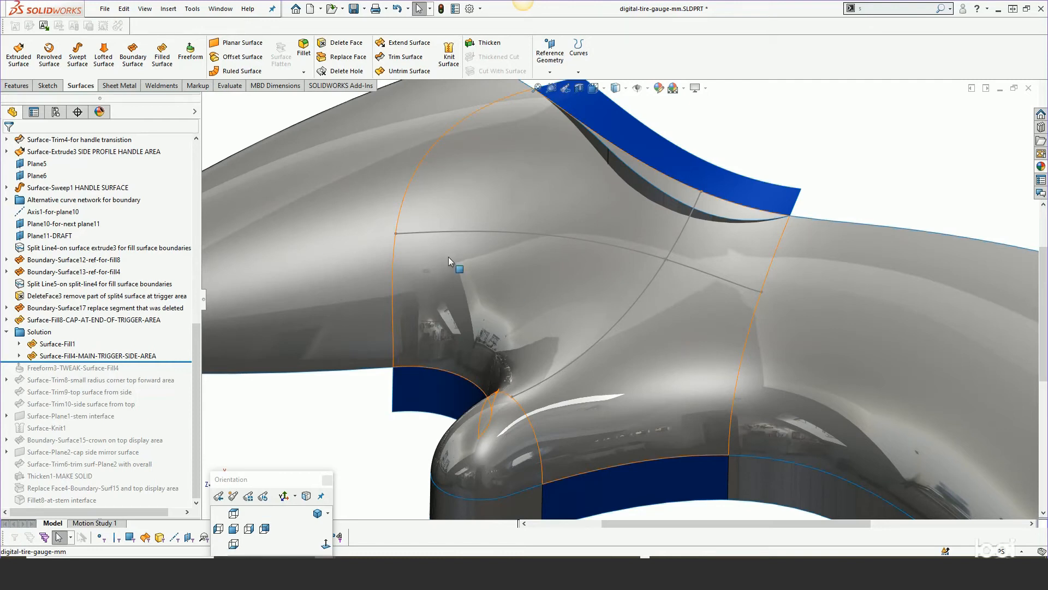
middle_click_drag(466, 271, 467, 234)
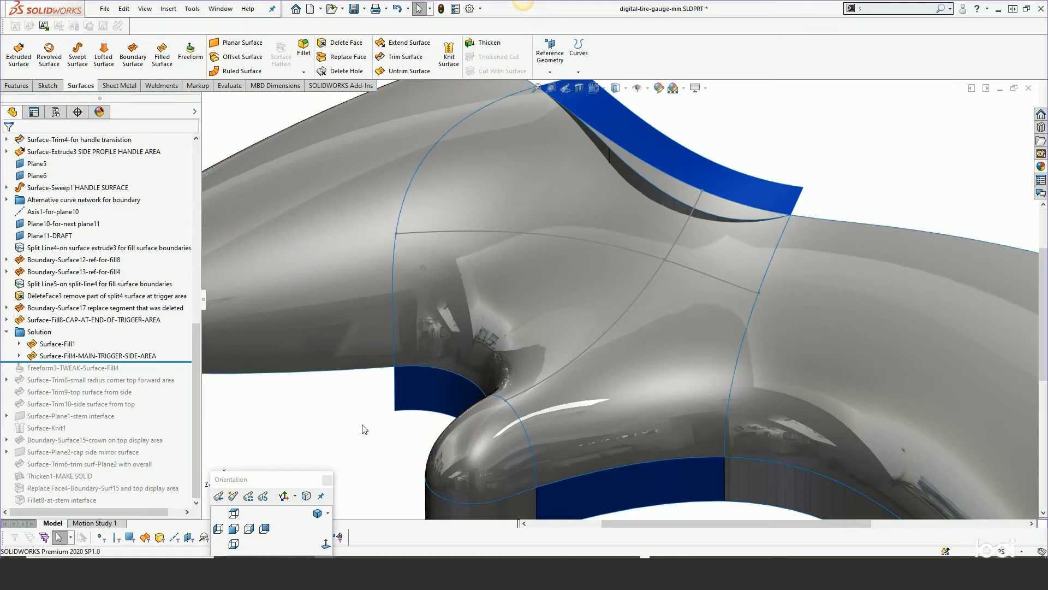
key("z")
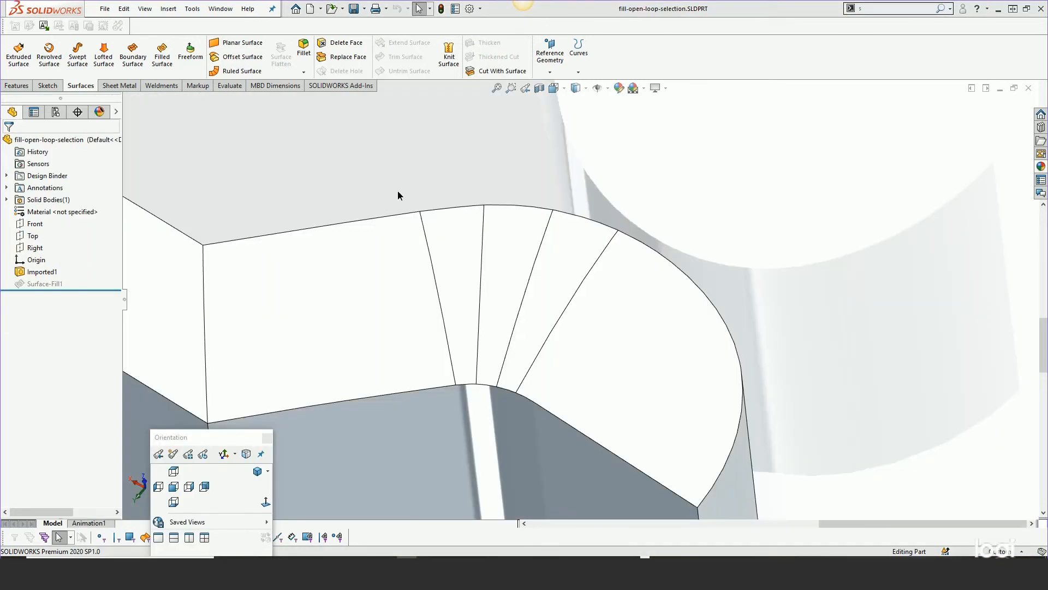
Switch to the fill-open-loop-selection part and examine the narrow imported faces and edges around its curved corner.
middle_click_drag(397, 191, 383, 149)
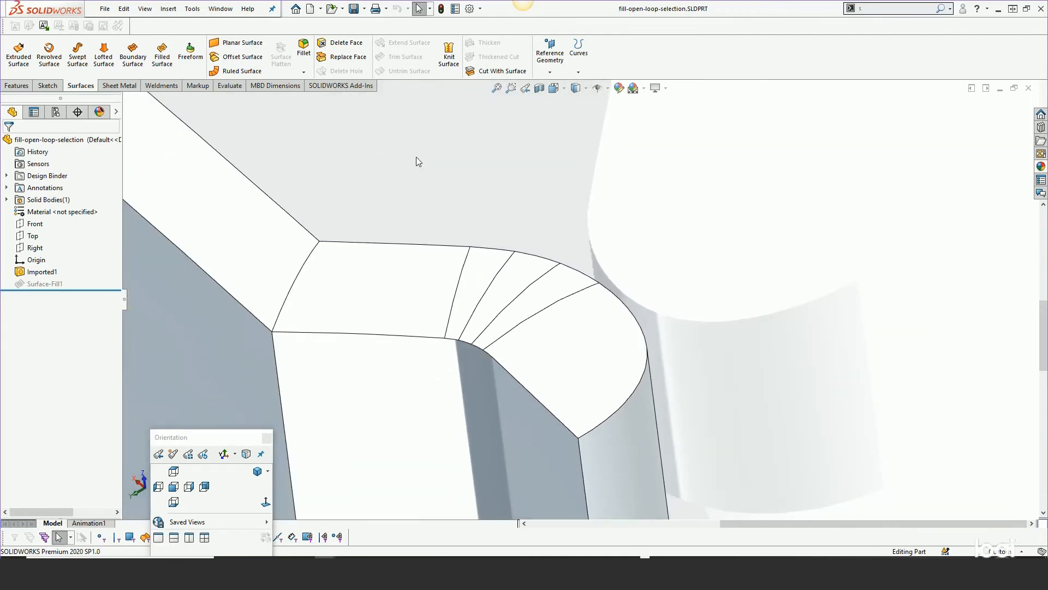
scroll(444, 182, "up", 3)
scroll(570, 345, "down", 4)
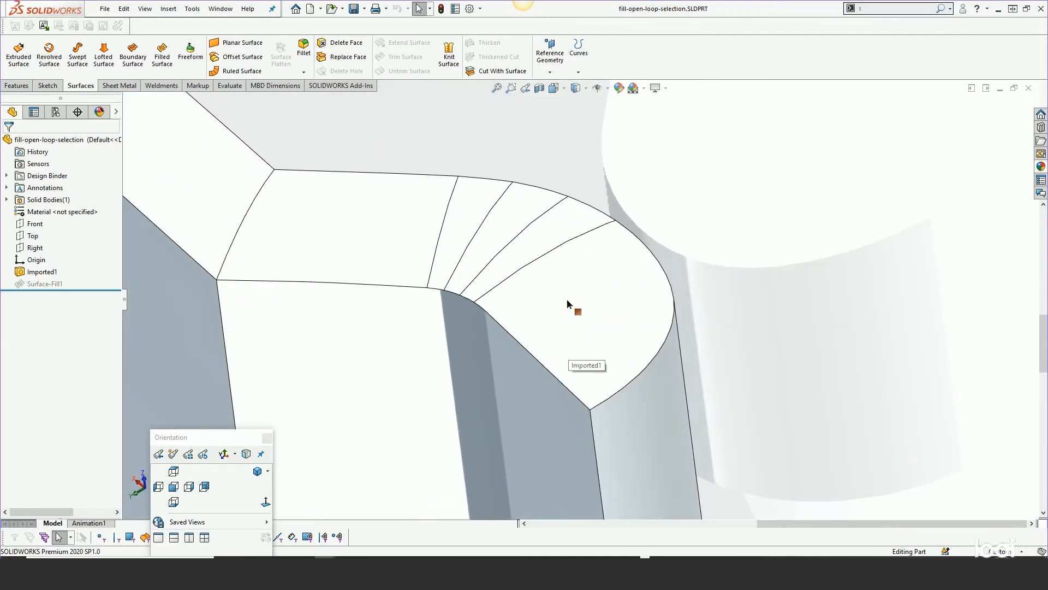
middle_click_drag(568, 304, 539, 342)
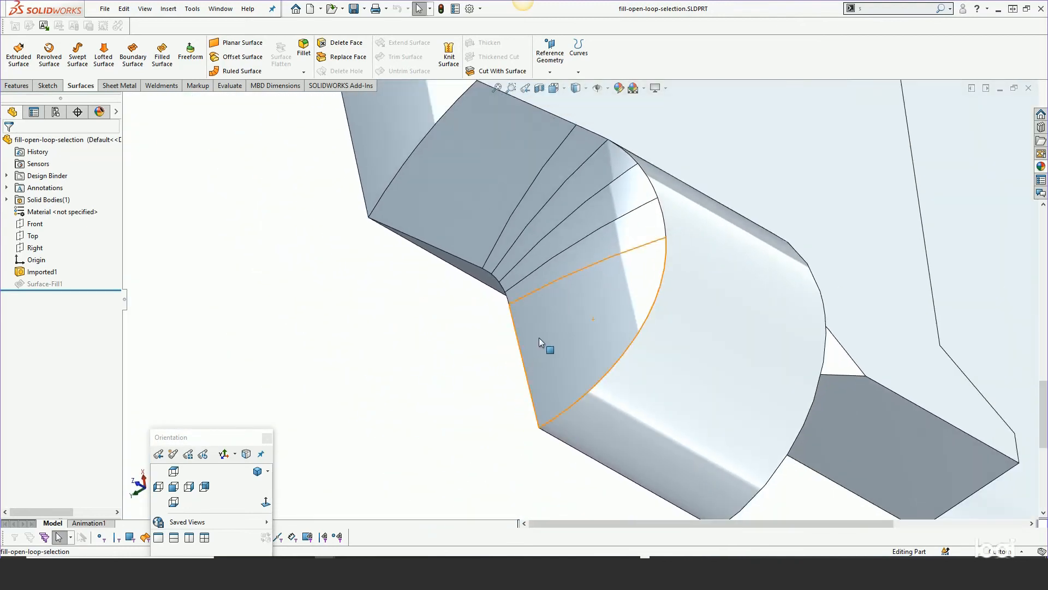
left_click(563, 274)
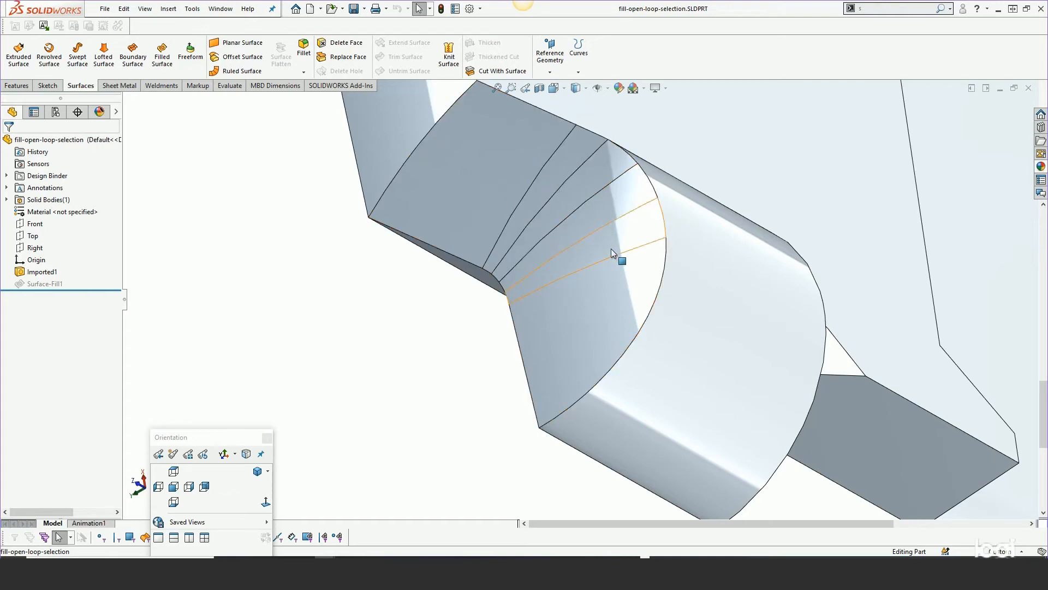
mouse_move(566, 293)
middle_mouse_down()
mouse_move(591, 244)
mouse_move(562, 294)
middle_mouse_up()
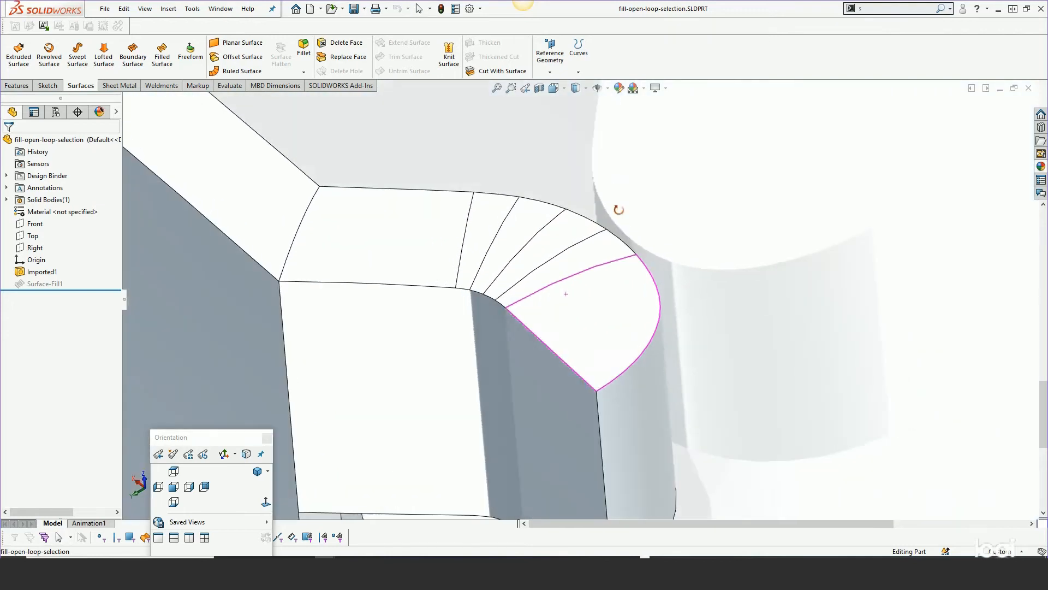
scroll(519, 288, "down", 5)
scroll(514, 295, "down", 2)
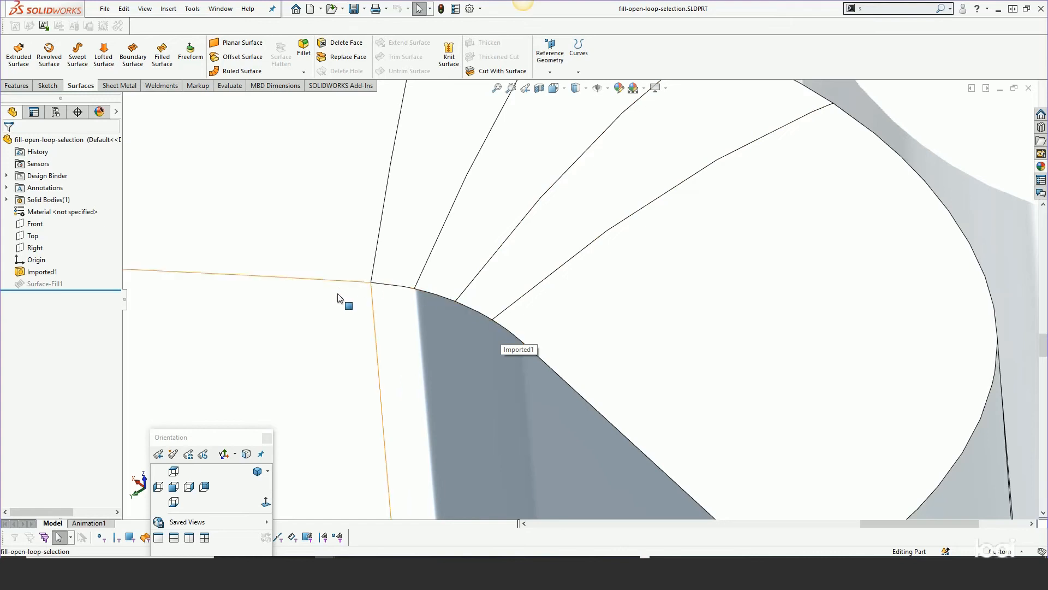
scroll(382, 322, "up", 3)
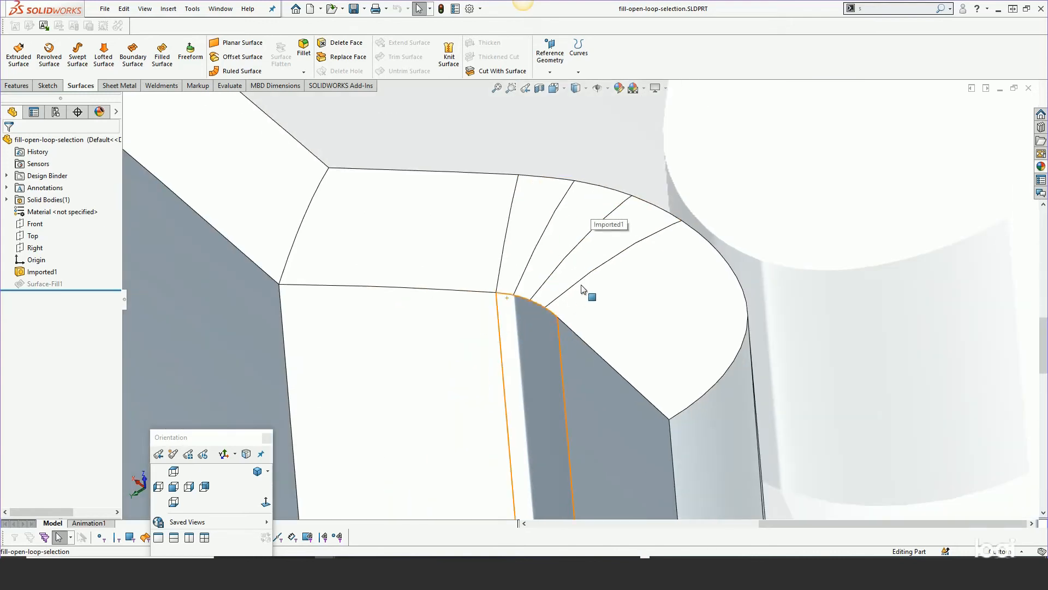
middle_click_drag(590, 293, 569, 304)
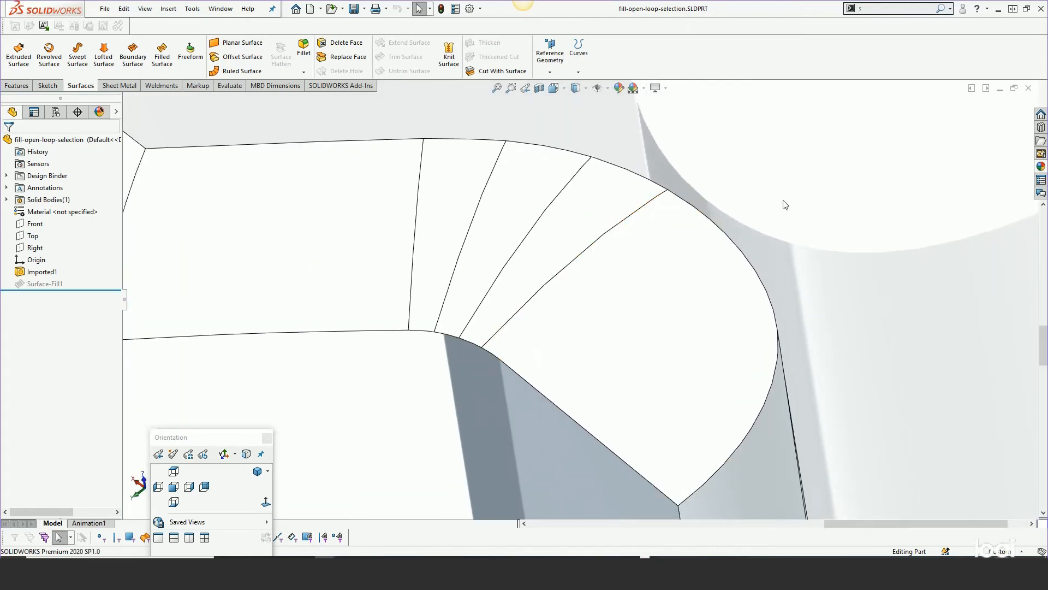
Delete the four narrow faces fanning around the curved corner, using the plain Delete option.
key("s")
left_click(841, 234)
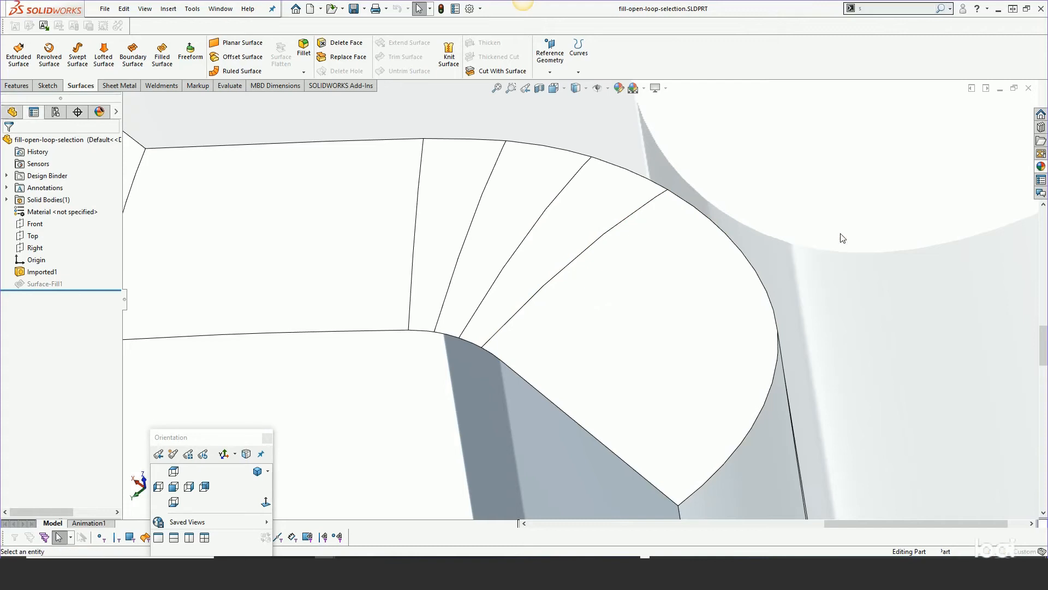
left_click(450, 190)
left_click(507, 212)
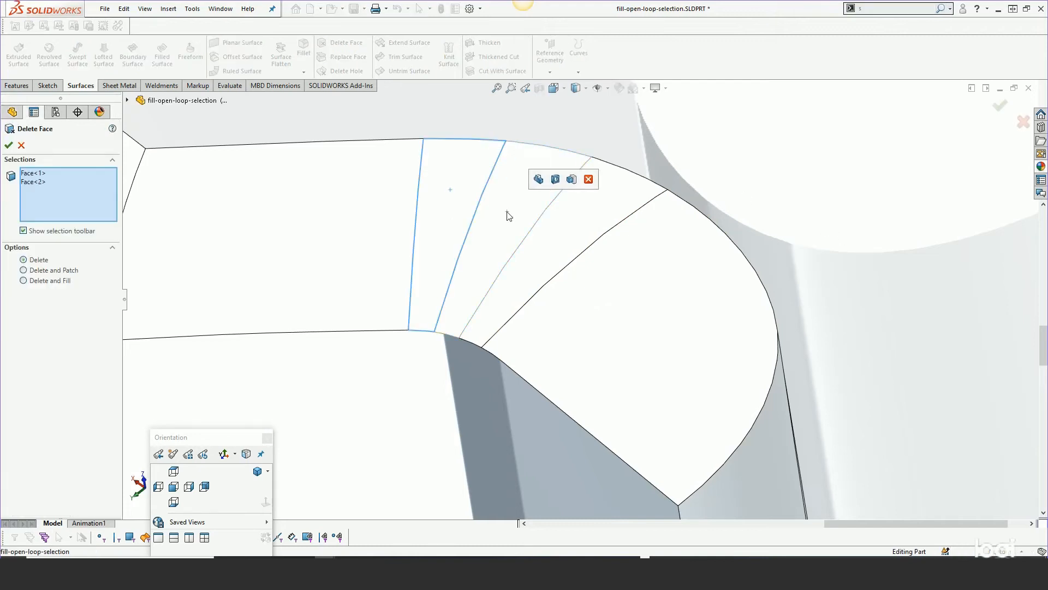
left_click(559, 239)
left_click(604, 265)
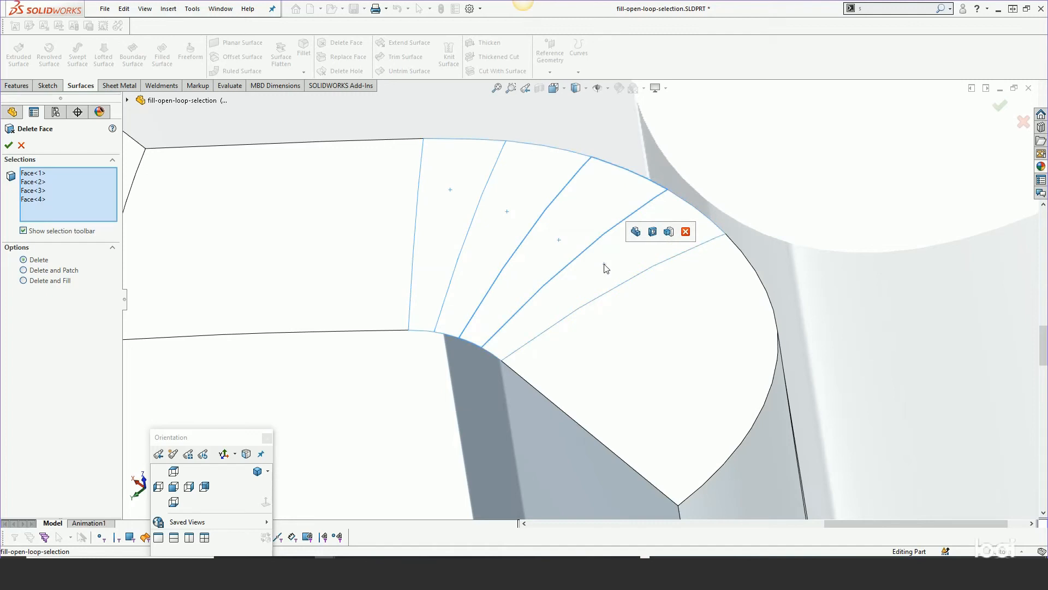
left_click(8, 144)
scroll(402, 322, "up", 5)
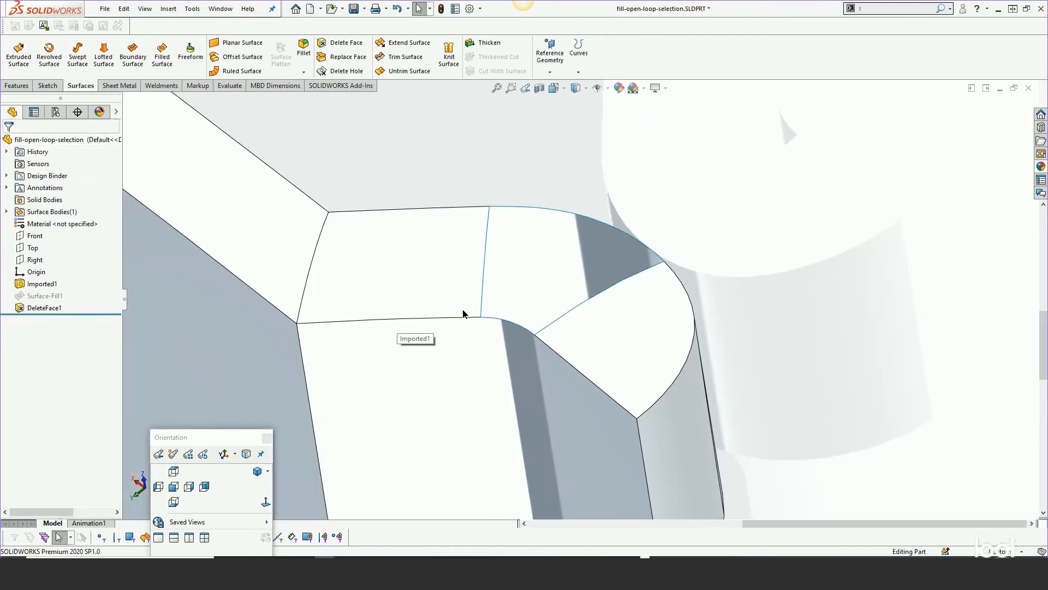
Start a Filled Surface and pick the gap's whole boundary with Select Open Loop from its straight side edge.
middle_click_drag(468, 311, 519, 269)
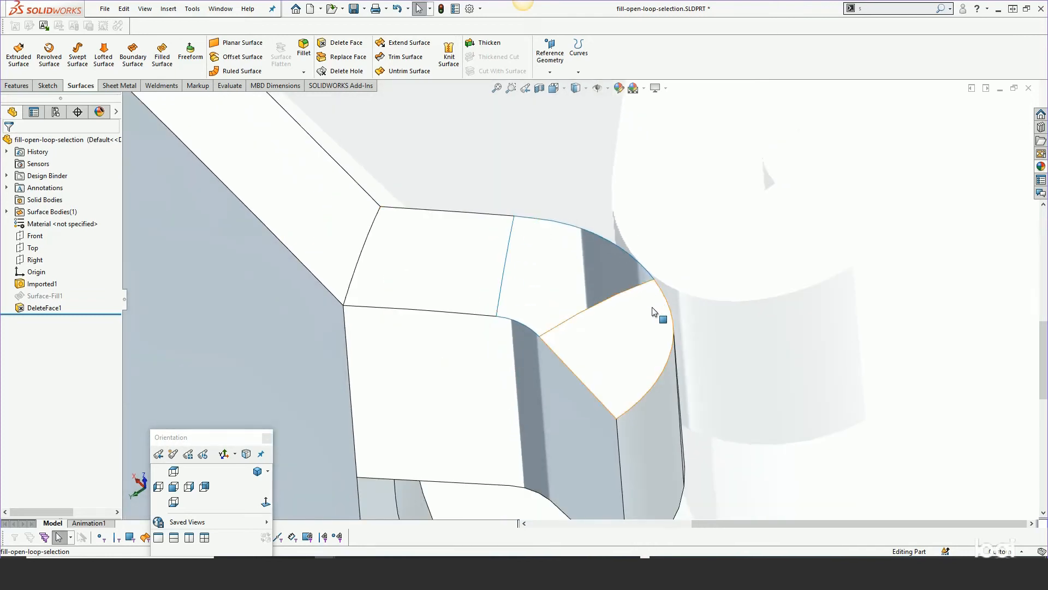
scroll(562, 286, "down", 2)
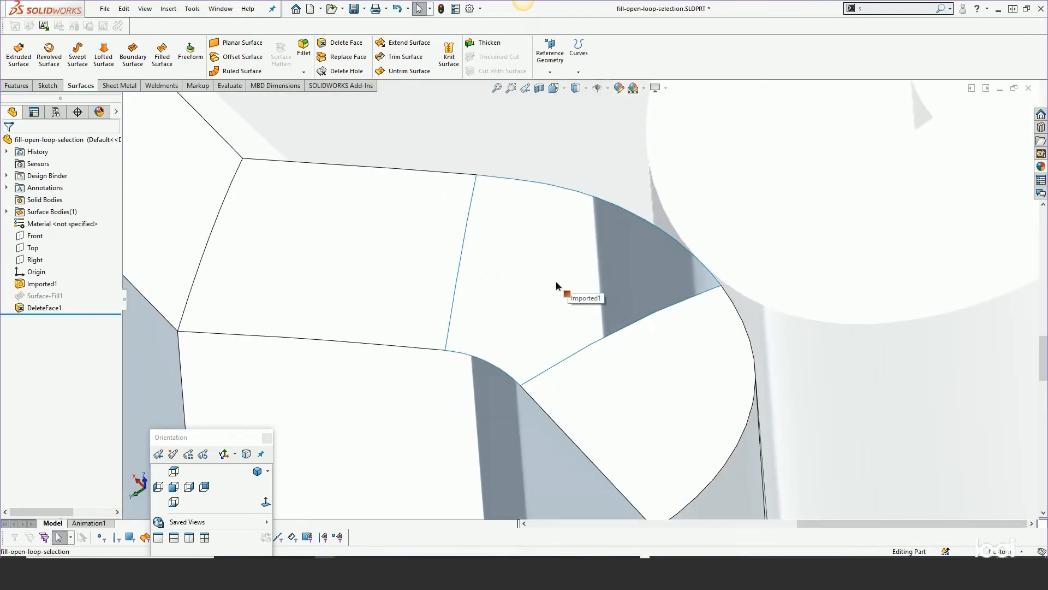
mouse_move(556, 281)
middle_mouse_down()
mouse_move(538, 281)
mouse_move(543, 293)
middle_mouse_up()
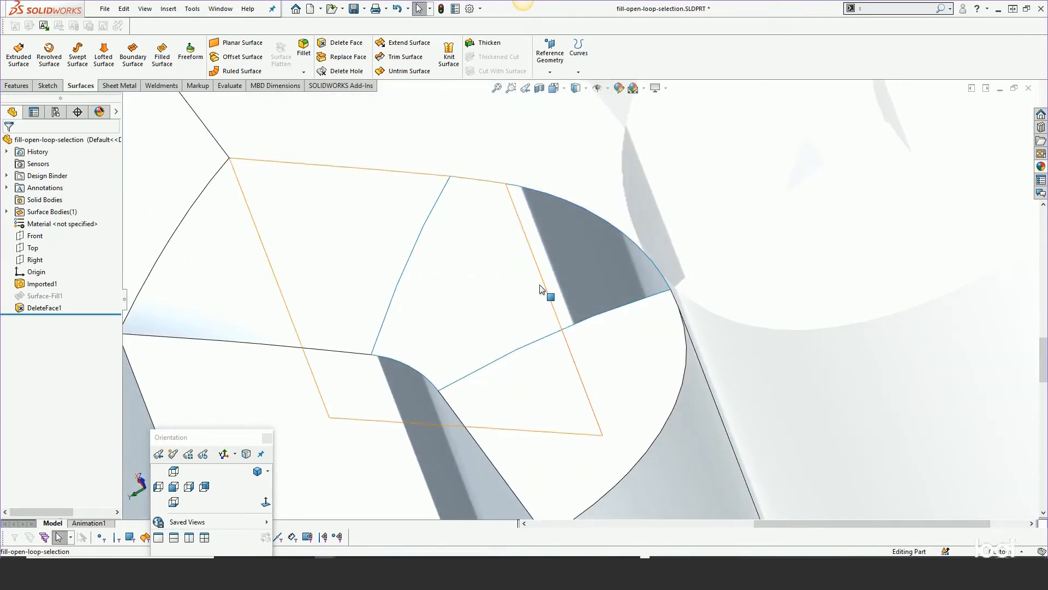
left_click(164, 64)
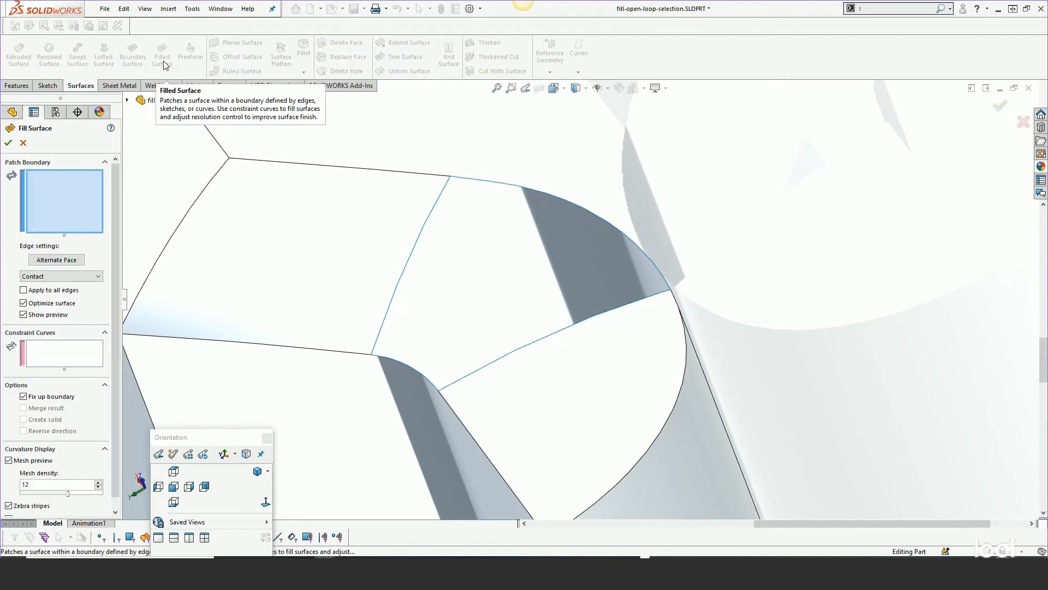
right_click(401, 275)
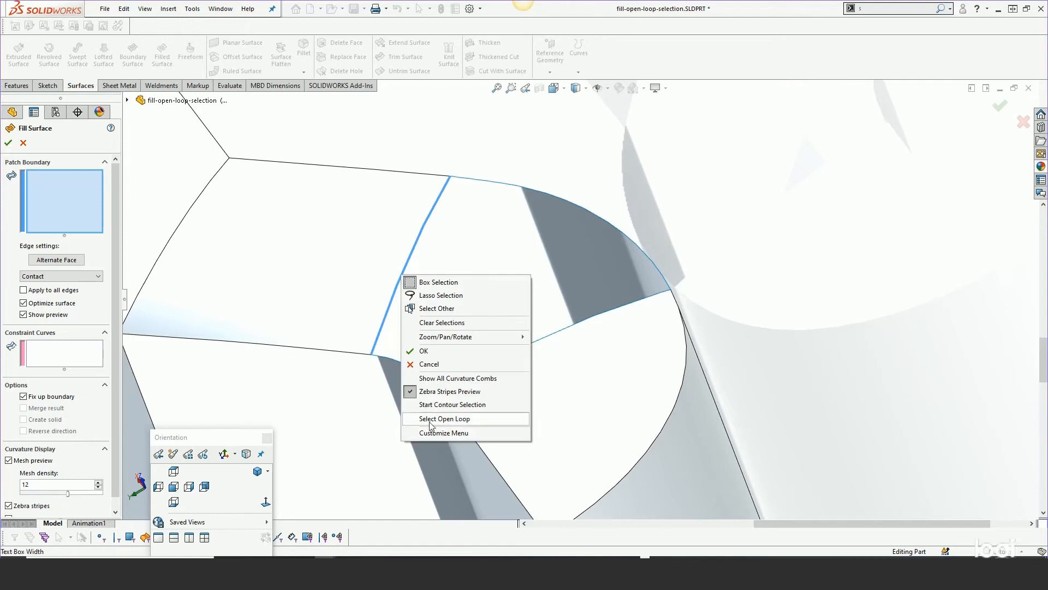
left_click(430, 418)
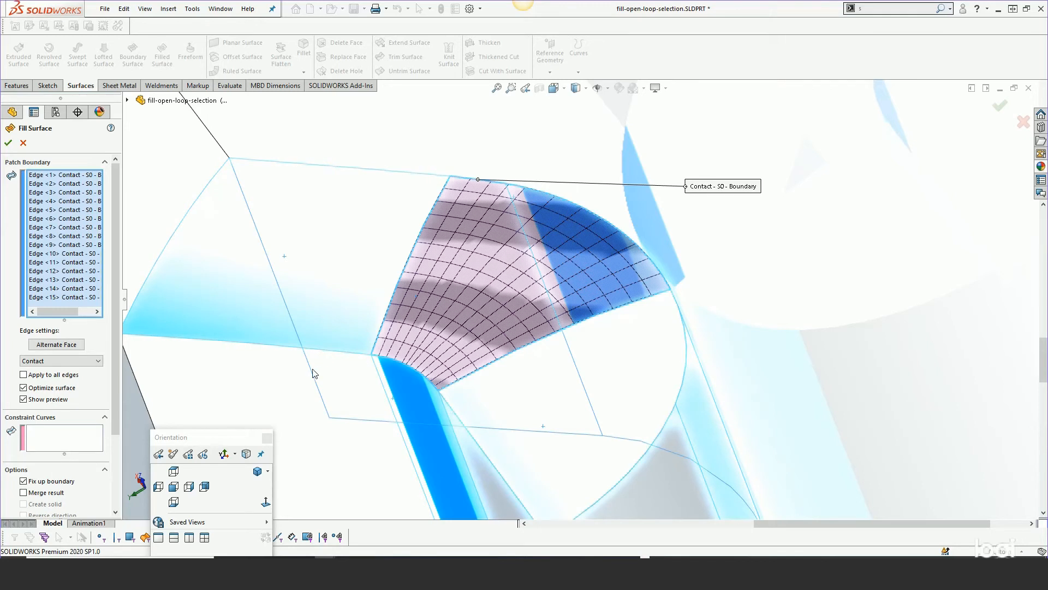
middle_click_drag(352, 331, 369, 306)
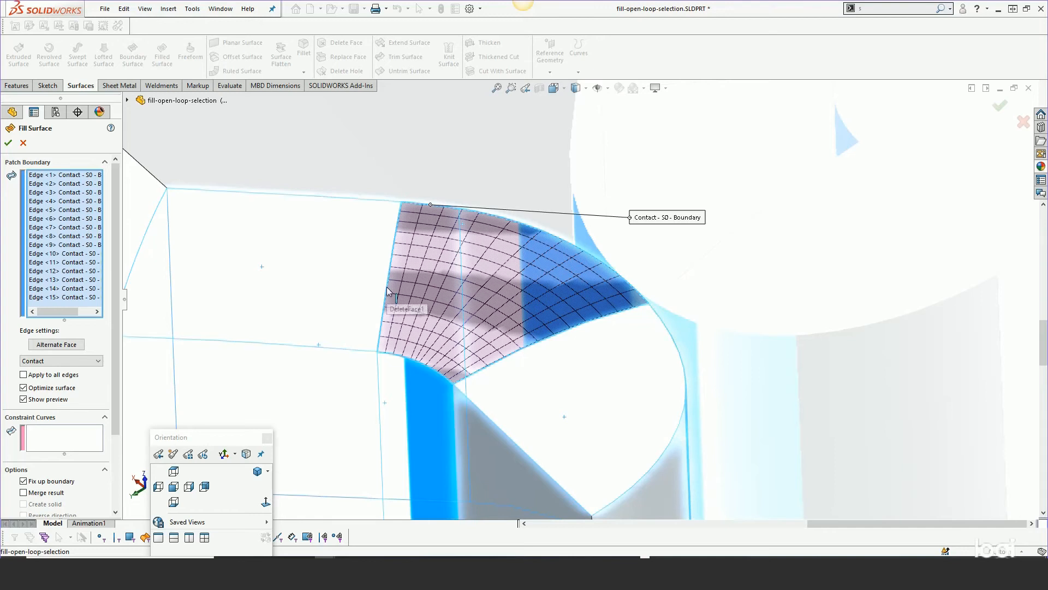
Set the edge condition of Edge <1>, the fill's straight side edge, to Tangent.
left_click(64, 176)
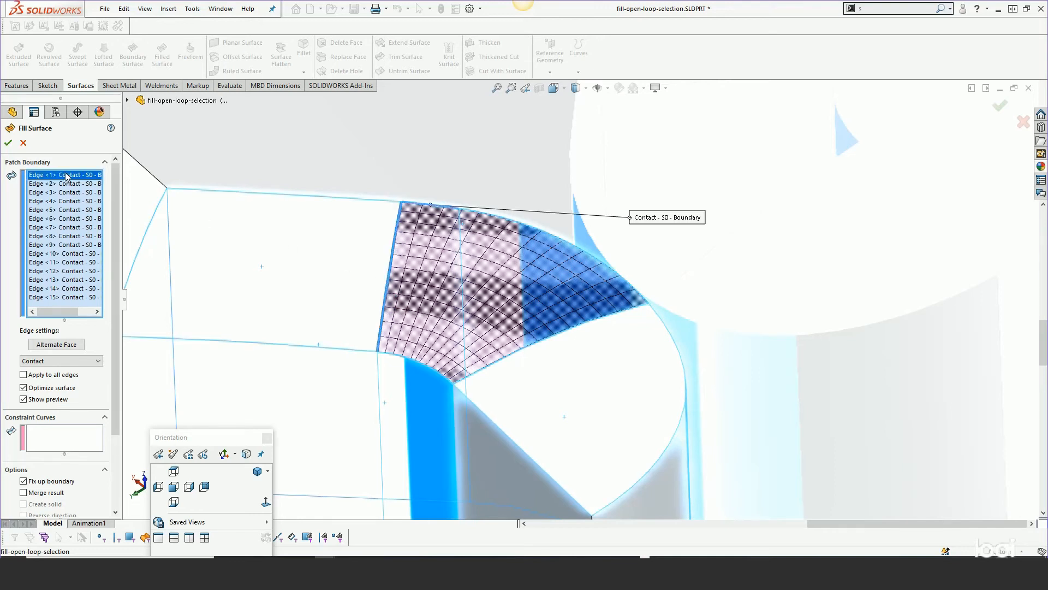
left_click(60, 361)
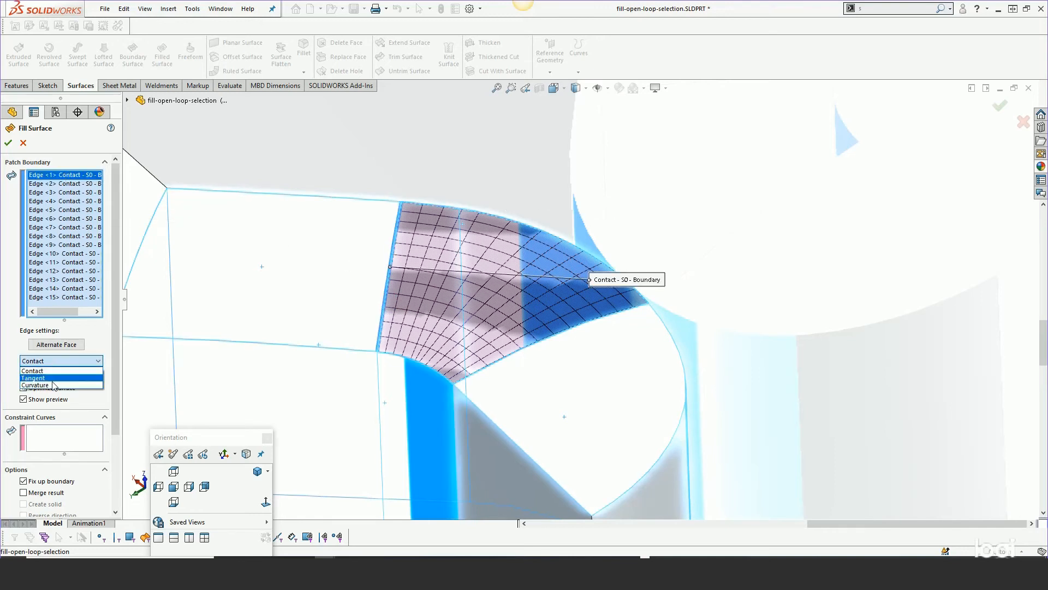
left_click(34, 378)
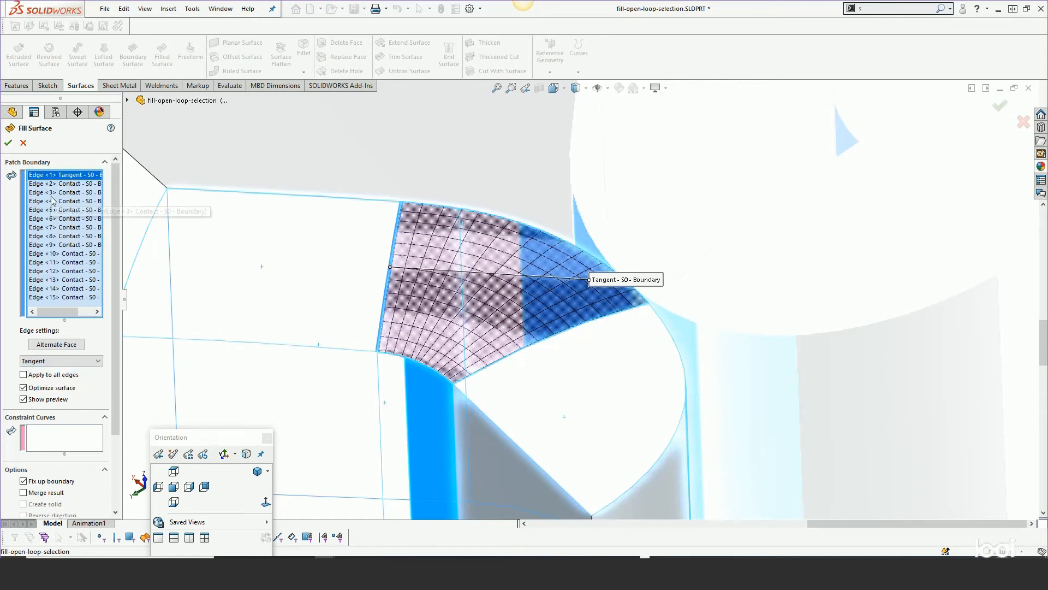
Find the boundary edge against the rounded end face, Edge <10>, and set its edge condition to Tangent.
left_click(57, 218)
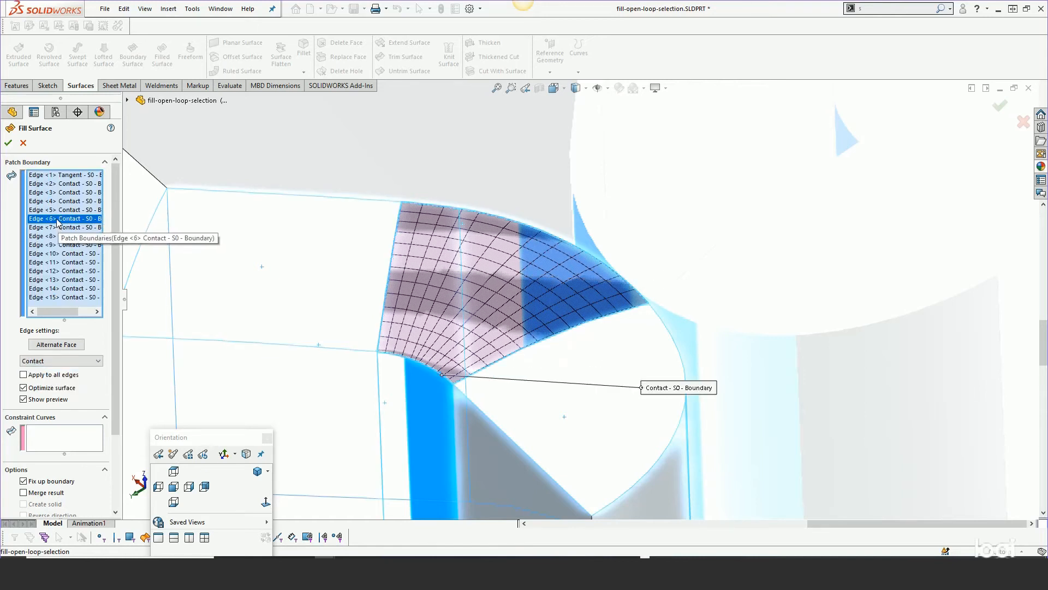
left_click(58, 210)
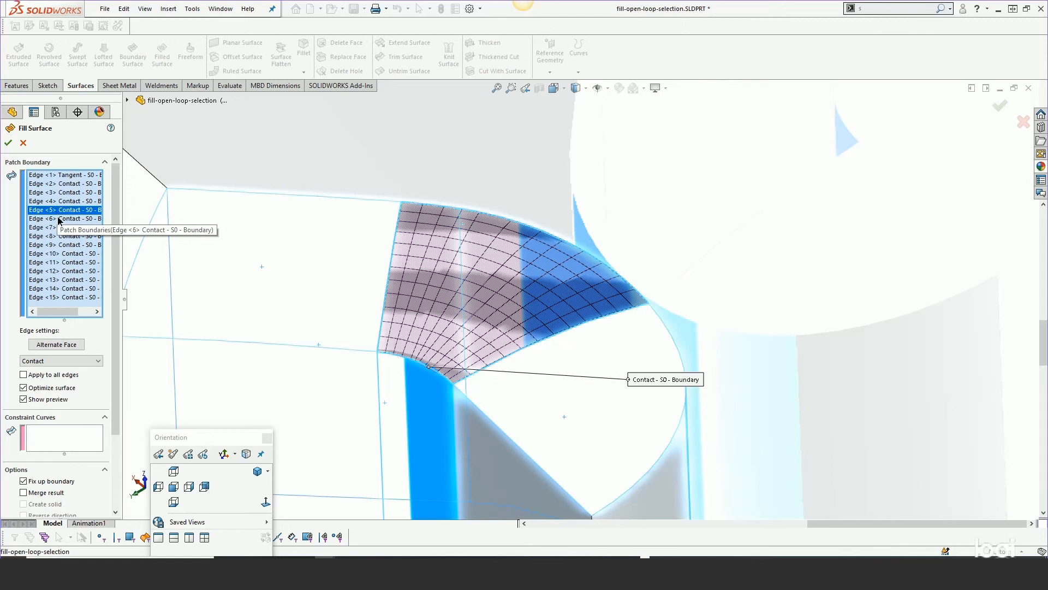
left_click(58, 219)
left_click(58, 228)
left_click(57, 236)
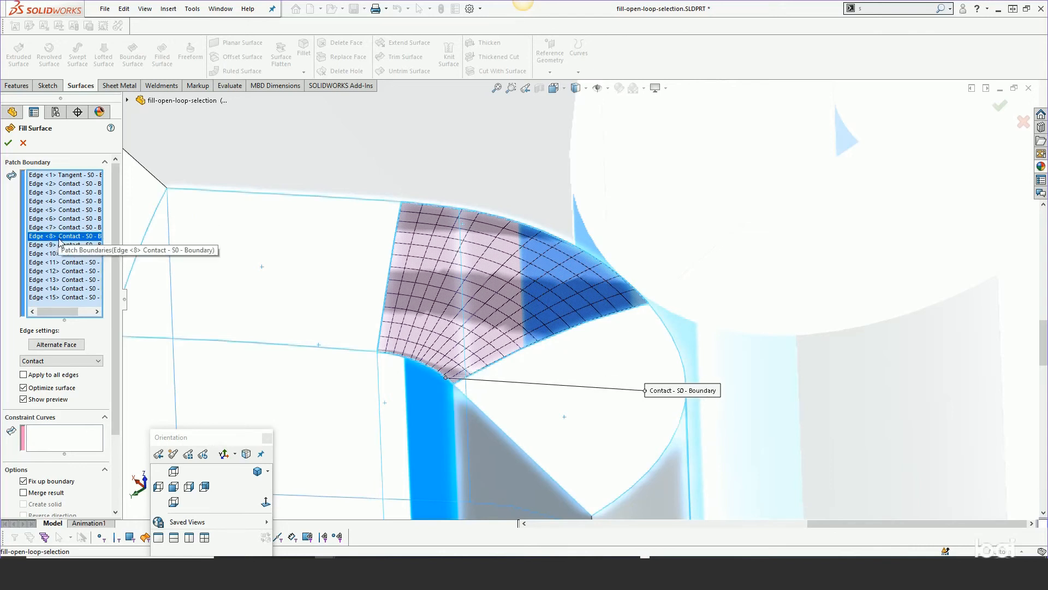
left_click(59, 245)
left_click(65, 254)
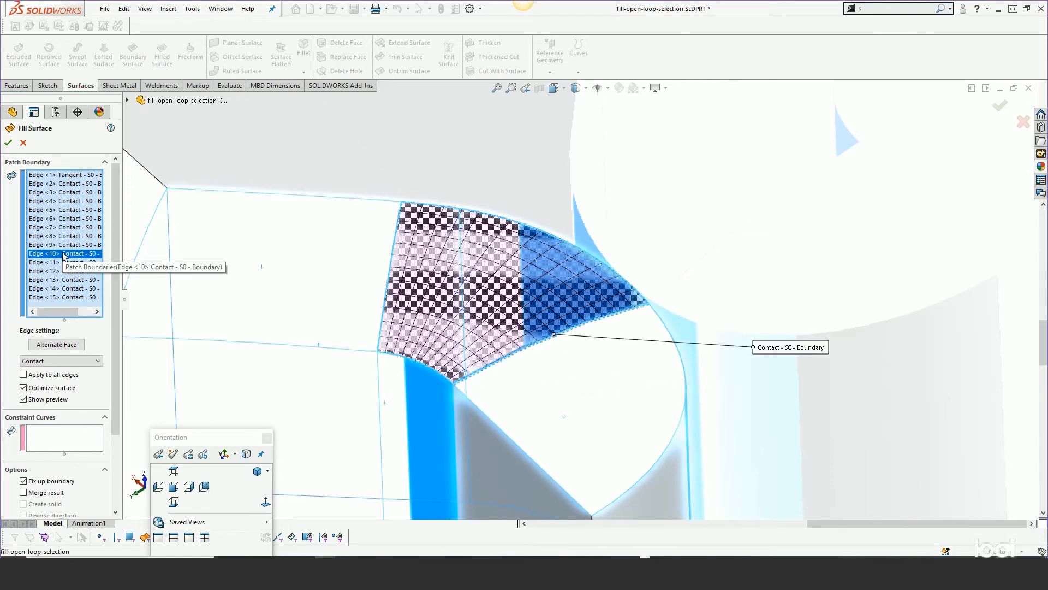
left_click(60, 361)
left_click(55, 377)
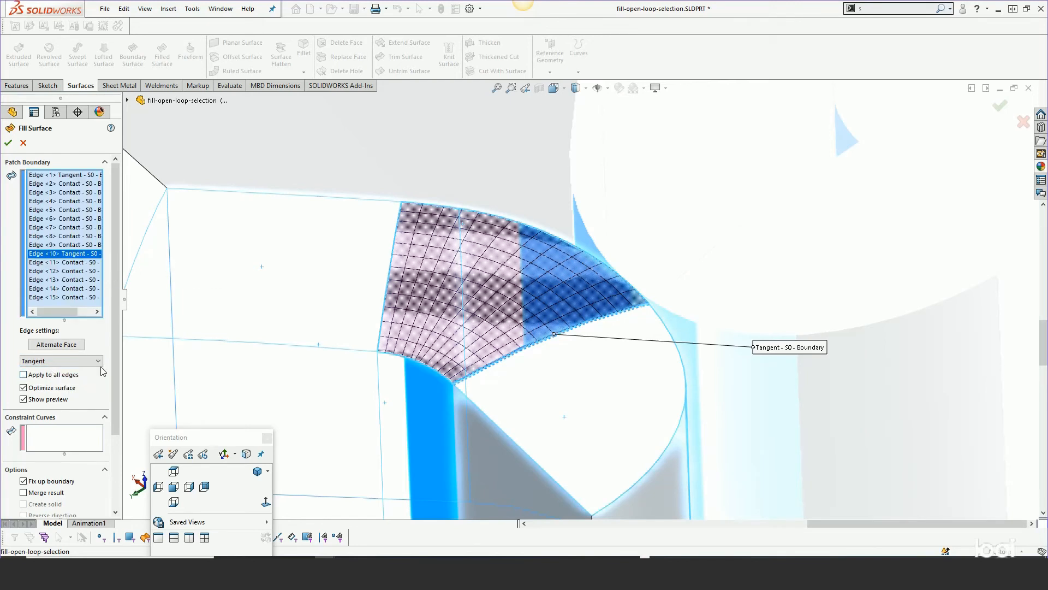
Enable Merge result with Create solid for the fill and create the surface.
scroll(60, 393, "down", 3)
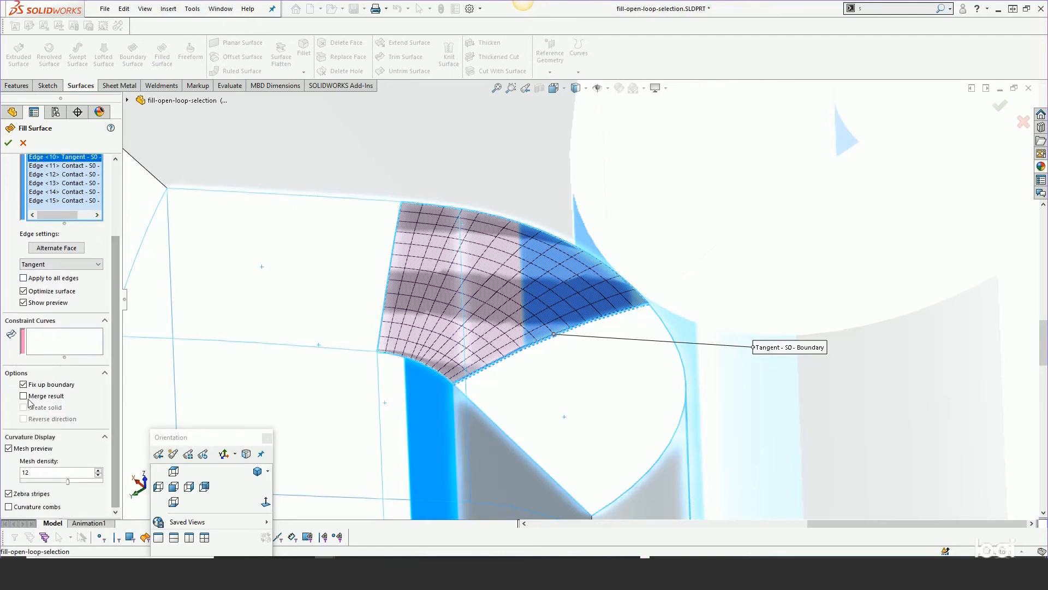
left_click(33, 397)
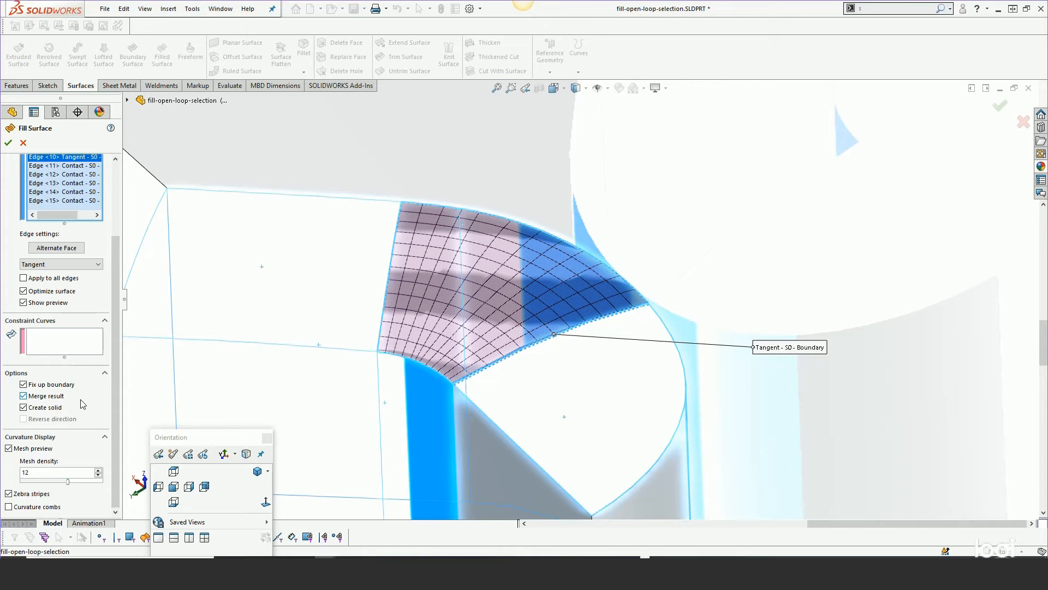
left_click(8, 143)
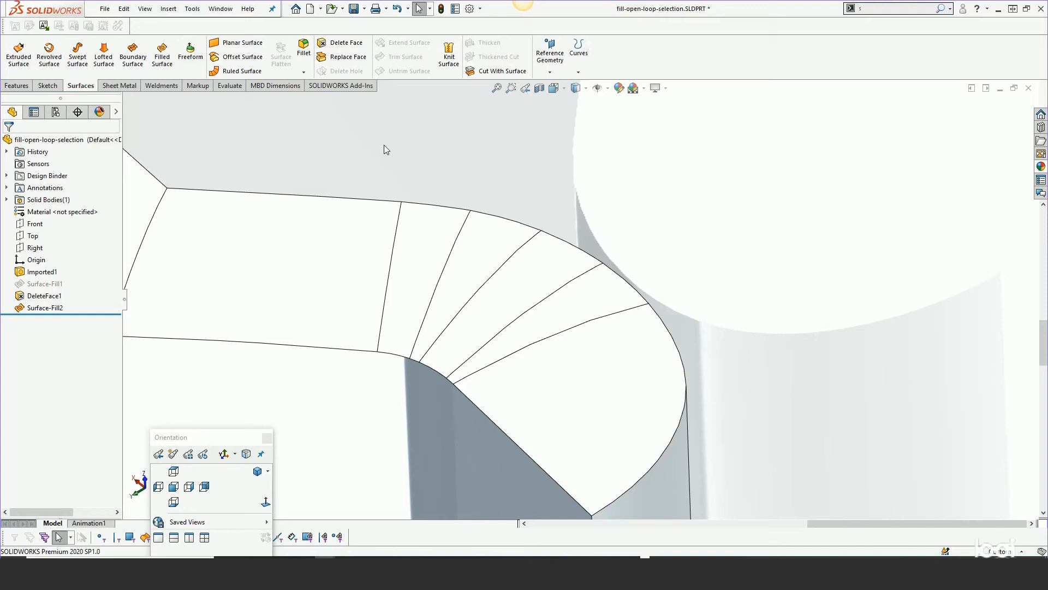
Roll back to just after DeleteFace1 and run Heal Edges on the three faces around the gap with 5.00deg angular tolerance.
left_click(75, 314)
left_click_drag(75, 315, 76, 302)
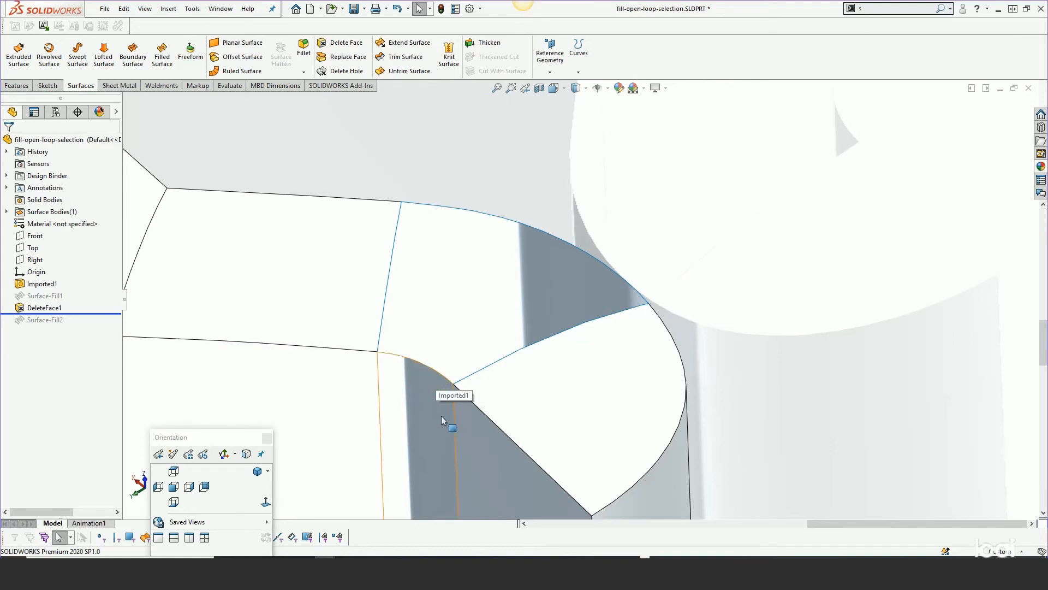
left_click(168, 9)
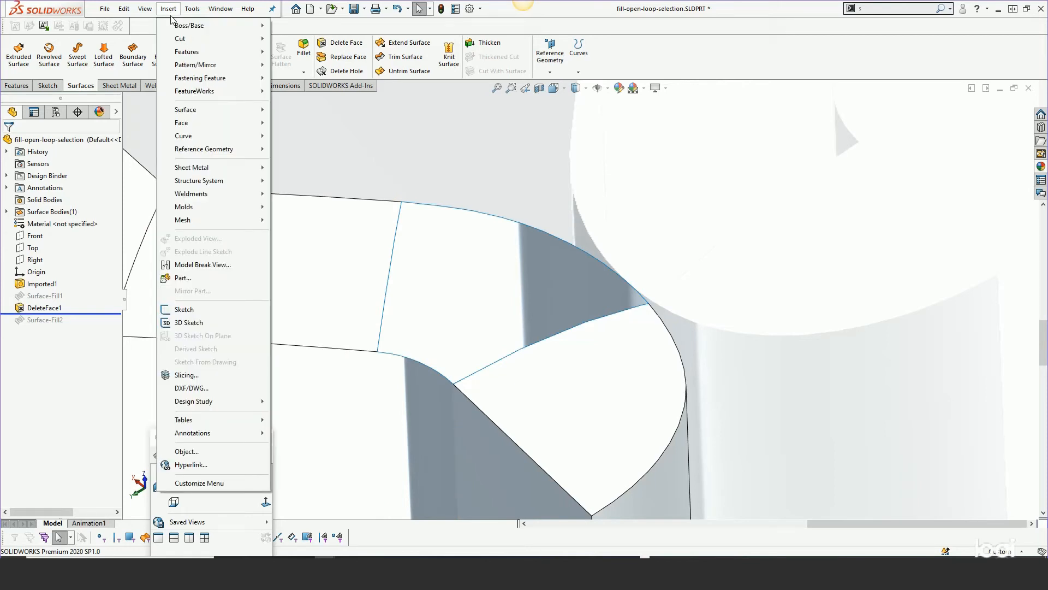
mouse_move(184, 125)
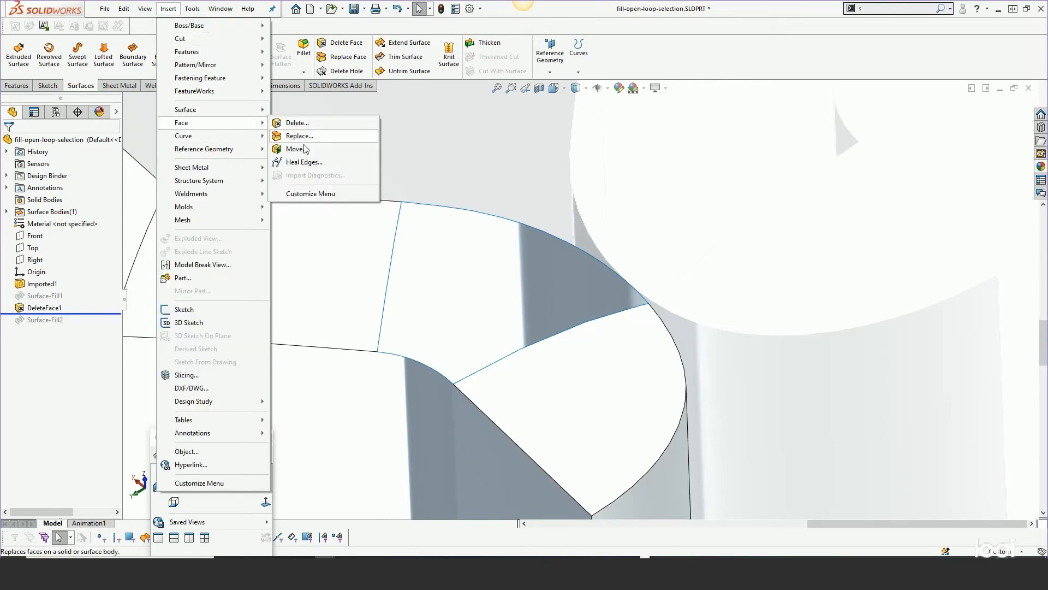
left_click(305, 162)
left_click(391, 371)
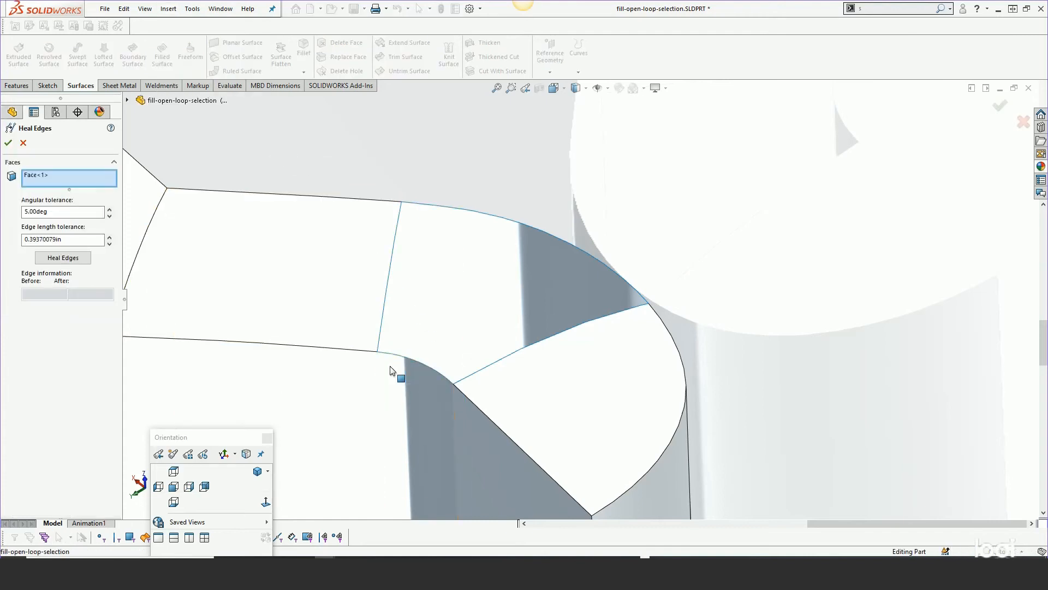
left_click(445, 289)
left_click(484, 280)
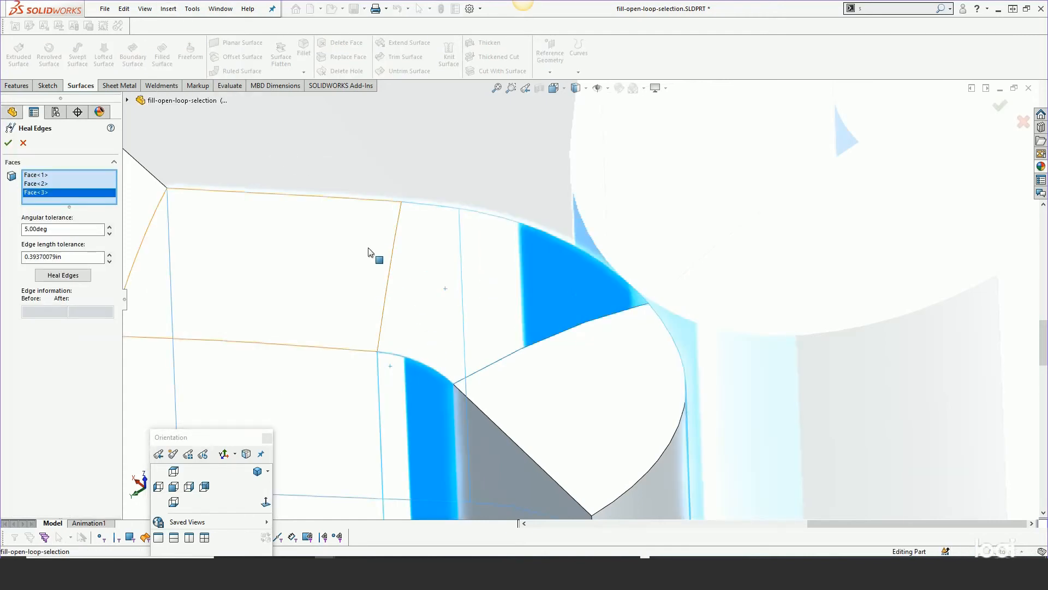
left_click(63, 274)
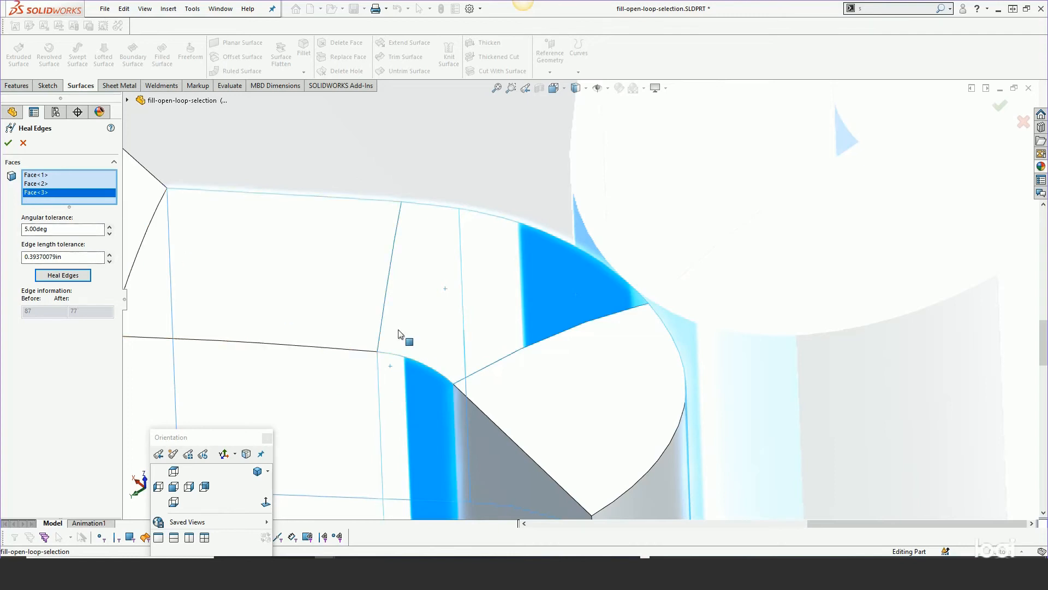
left_click(8, 144)
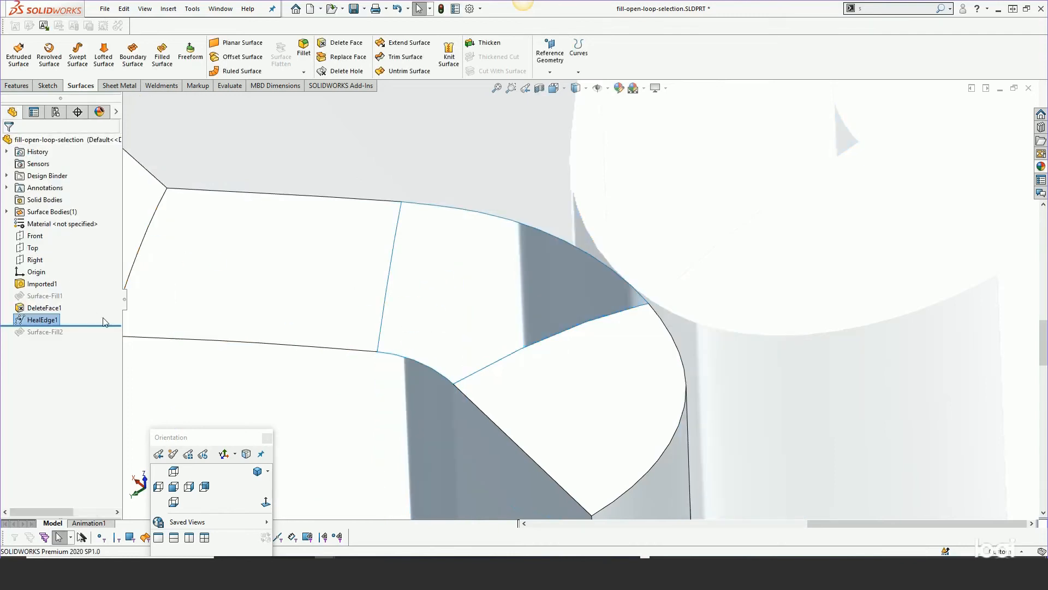
Roll forward past Surface-Fill2, edit it, and pick the gap's whole boundary with Select Open Loop from the straight side edge.
left_click_drag(88, 335, 88, 338)
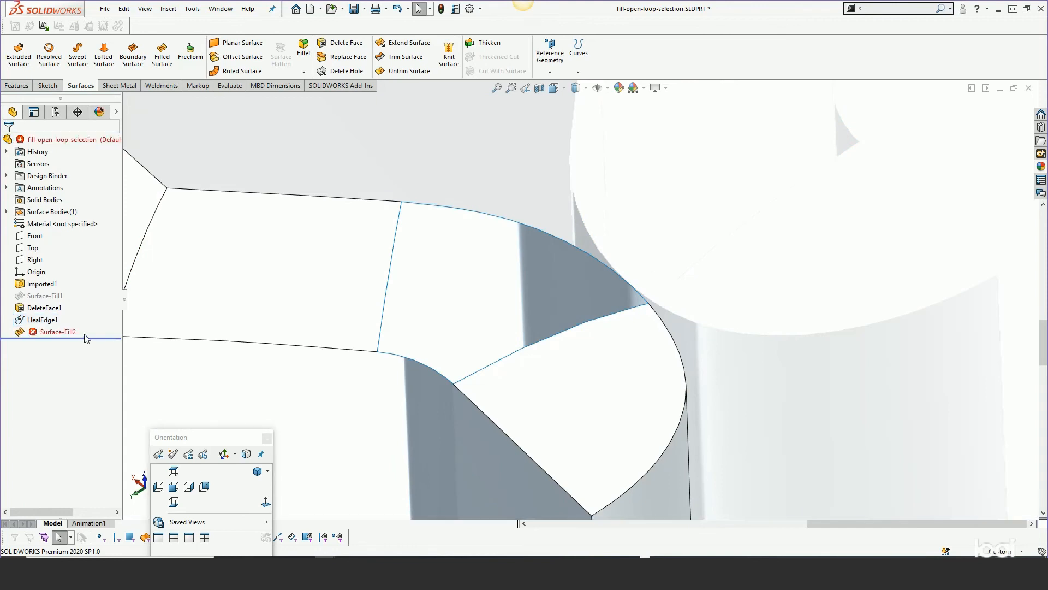
right_click(49, 331)
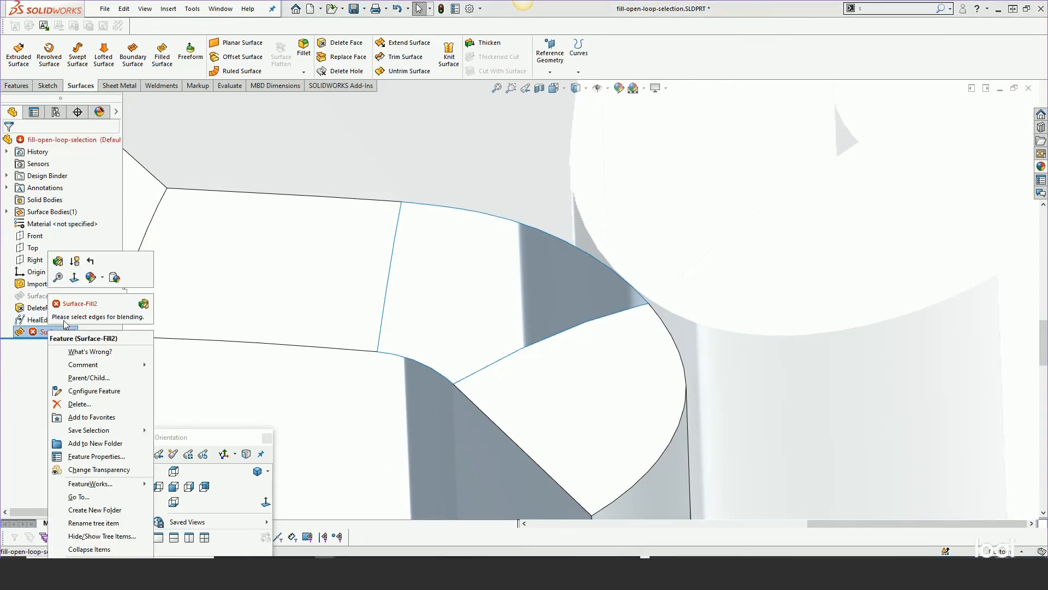
left_click(57, 261)
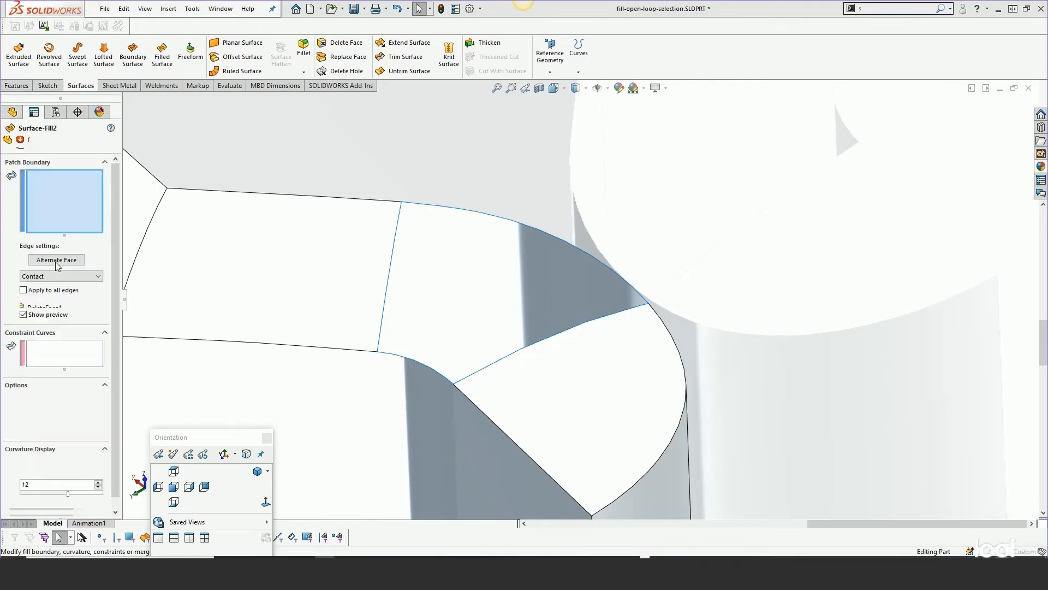
right_click(389, 277)
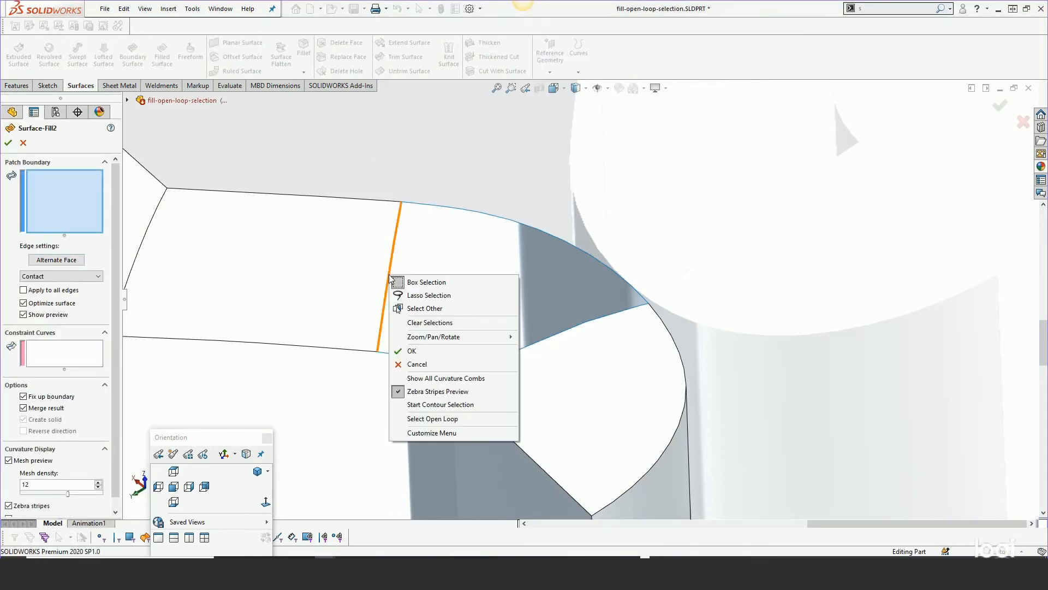
left_click(413, 419)
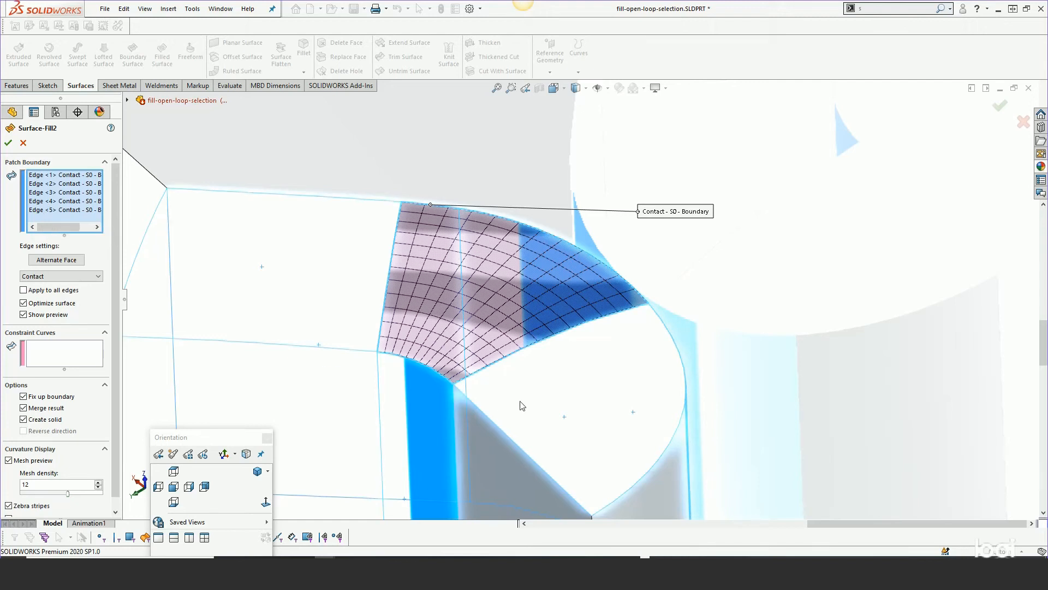
Set the edge condition of Edge <1>, the straight side edge of the healed boundary, to Tangent.
left_click(80, 180)
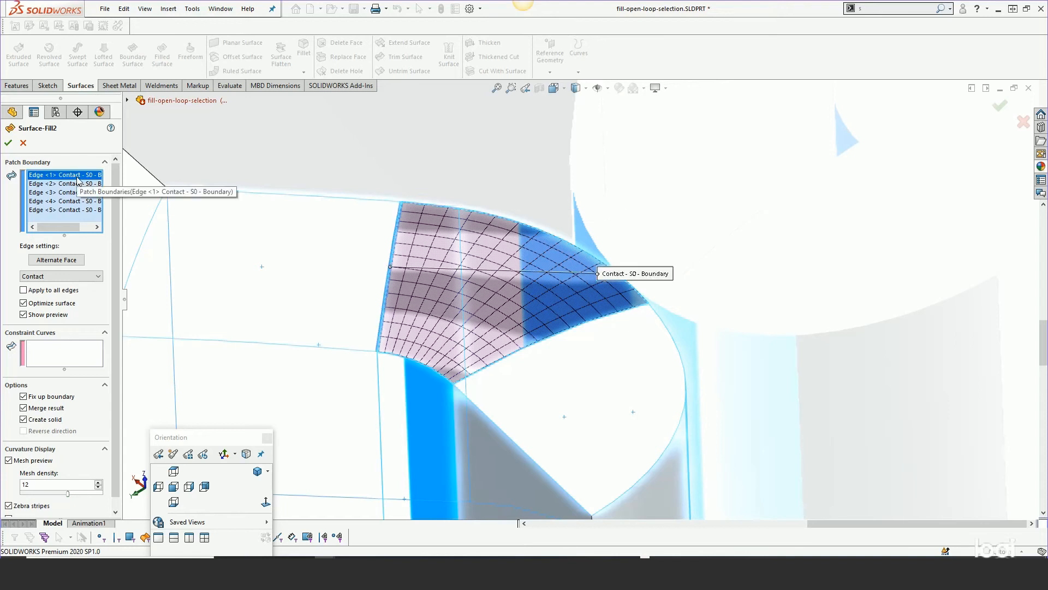
left_click(52, 276)
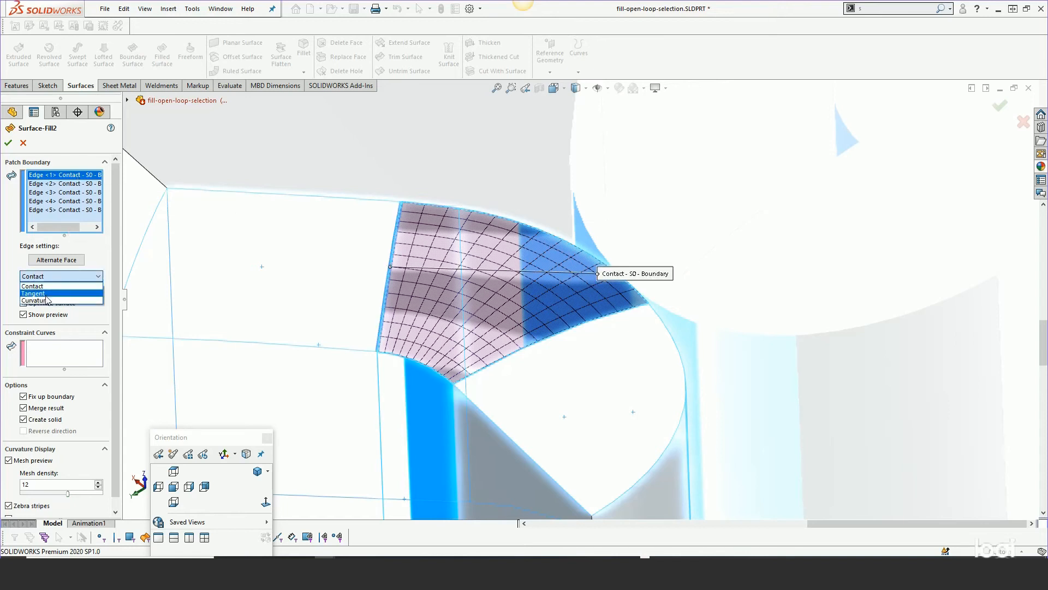
left_click(48, 293)
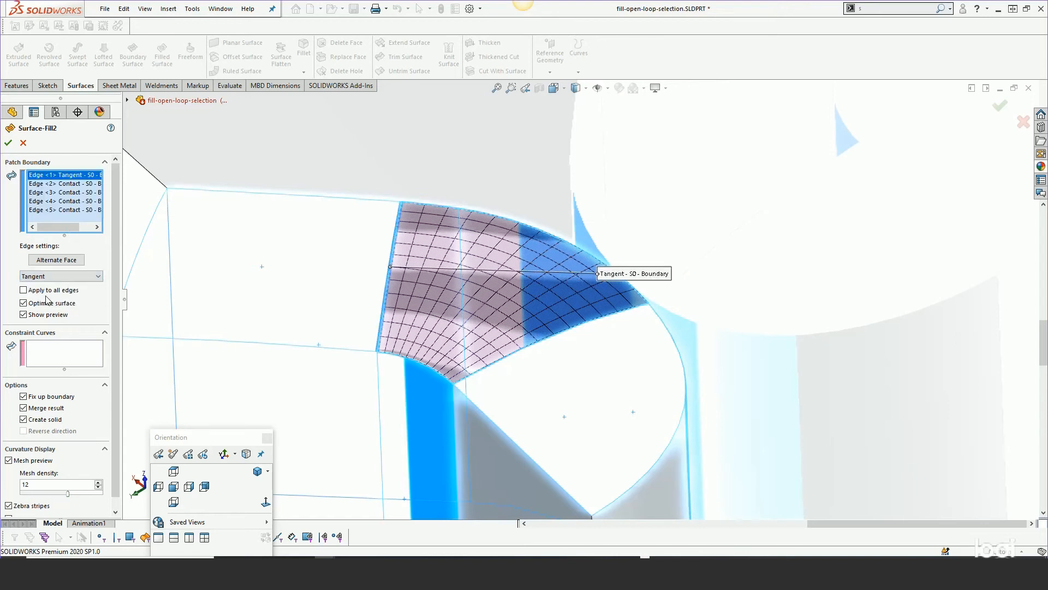
Find Edge <3>, the boundary edge against the rounded end face, set it to Tangent and accept the fill.
left_click(65, 201)
left_click(60, 209)
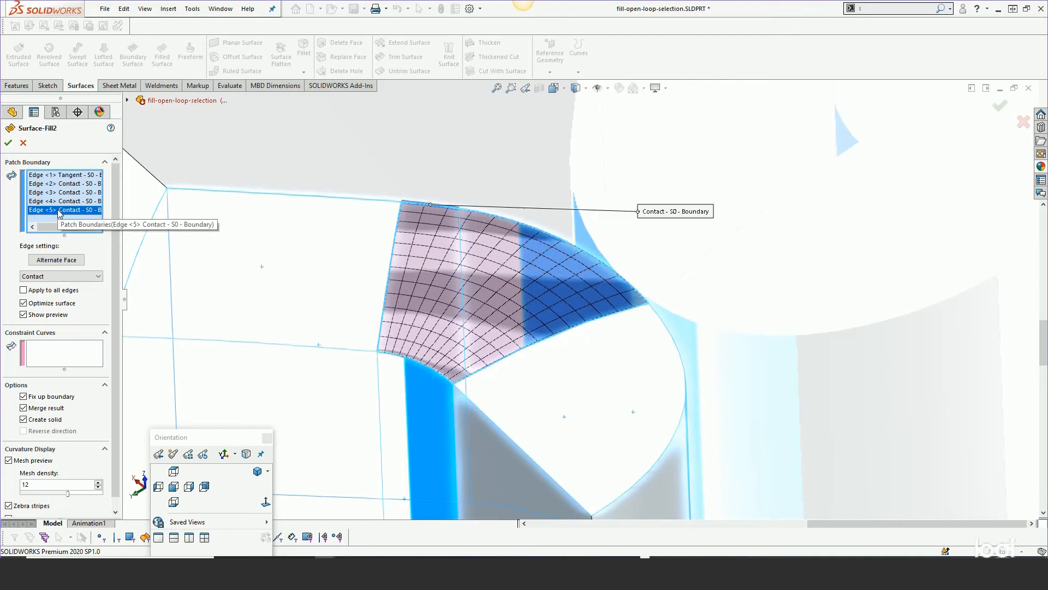
left_click(55, 192)
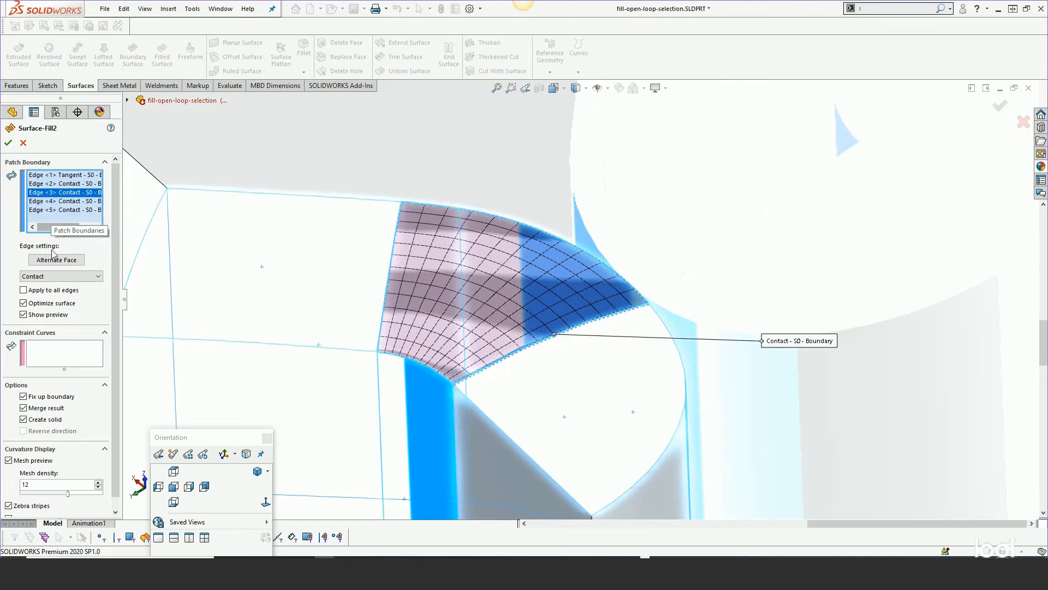
left_click(60, 276)
left_click(46, 292)
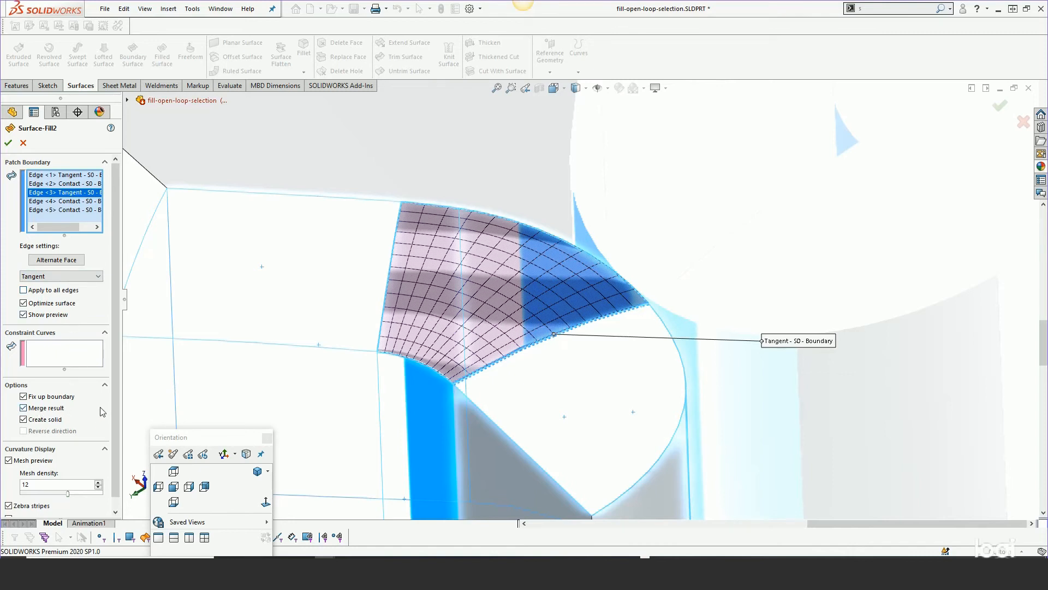
left_click(7, 143)
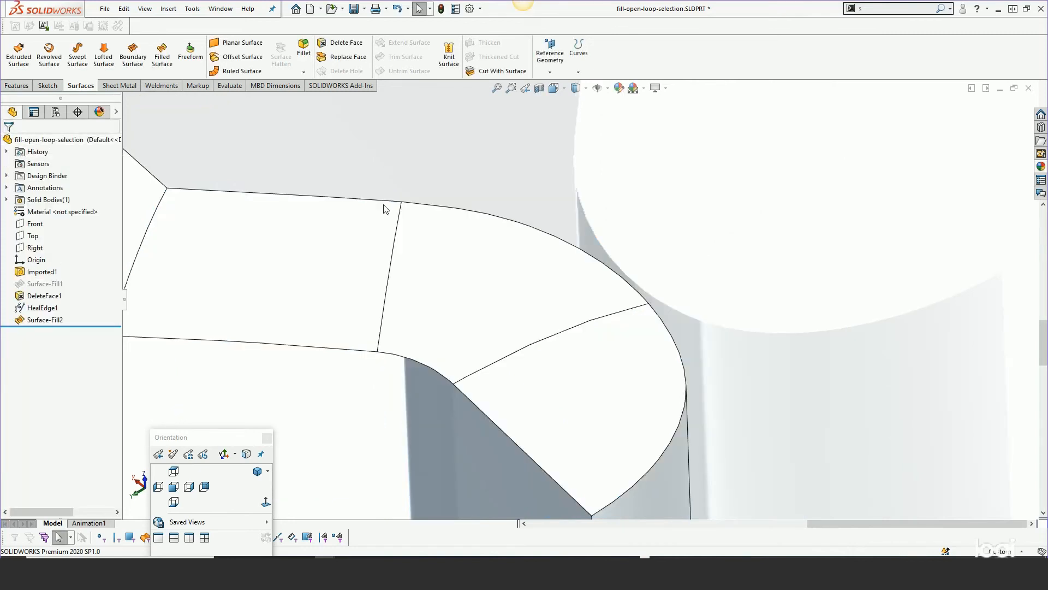
middle_click_drag(503, 295, 541, 299)
scroll(538, 303, "down", 4)
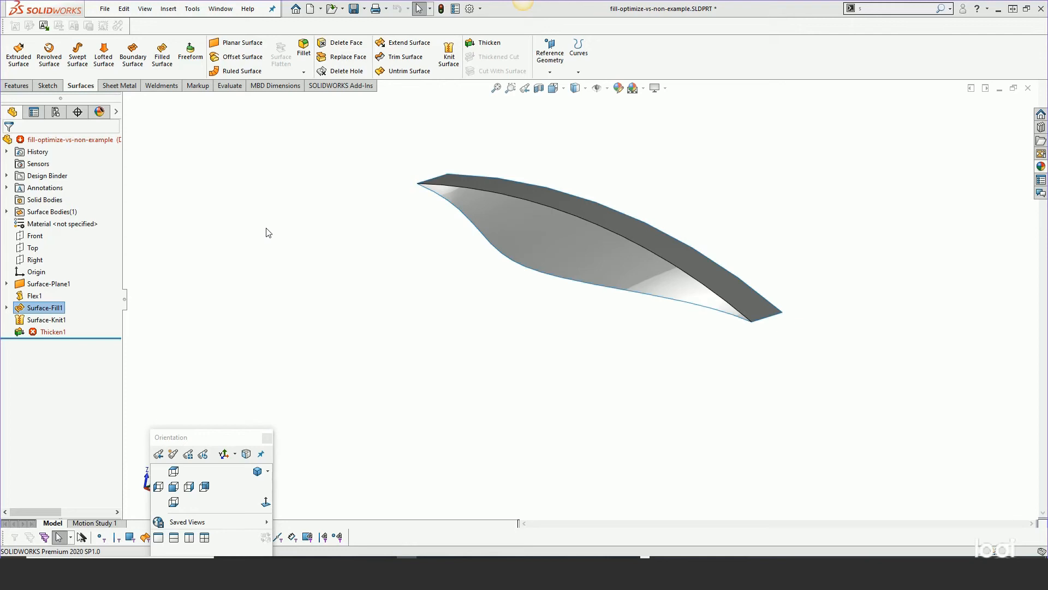
In fill-optimize-vs-non-example, open Surface-Fill1 to examine its boundary, Optimize surface setting and preview, and close it without changes.
mouse_move(529, 309)
middle_mouse_down()
mouse_move(569, 206)
mouse_move(537, 327)
mouse_move(543, 317)
middle_mouse_up()
scroll(654, 202, "down", 3)
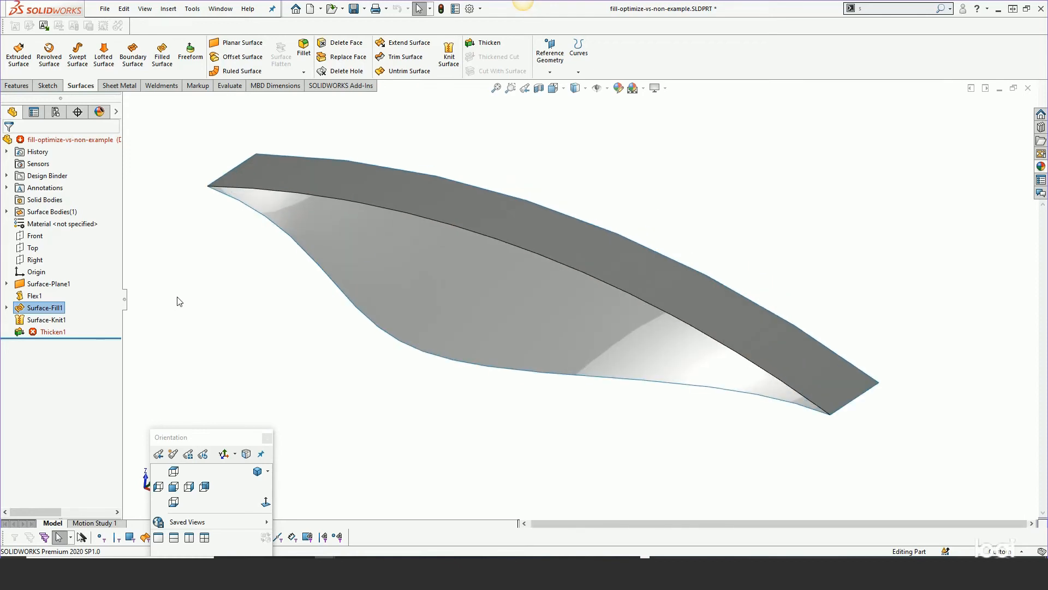
right_click(34, 311)
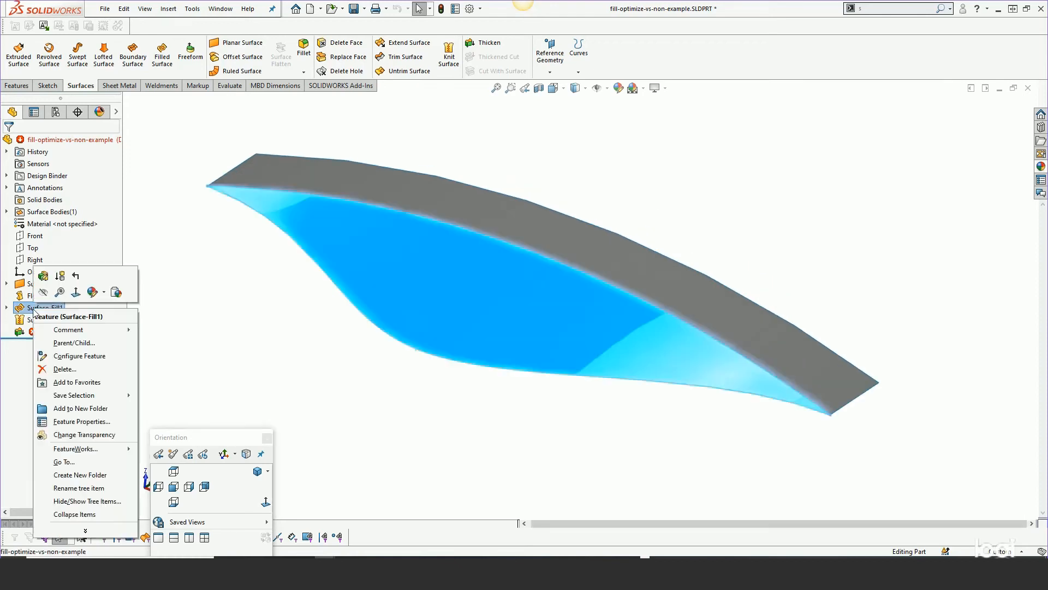
left_click(43, 275)
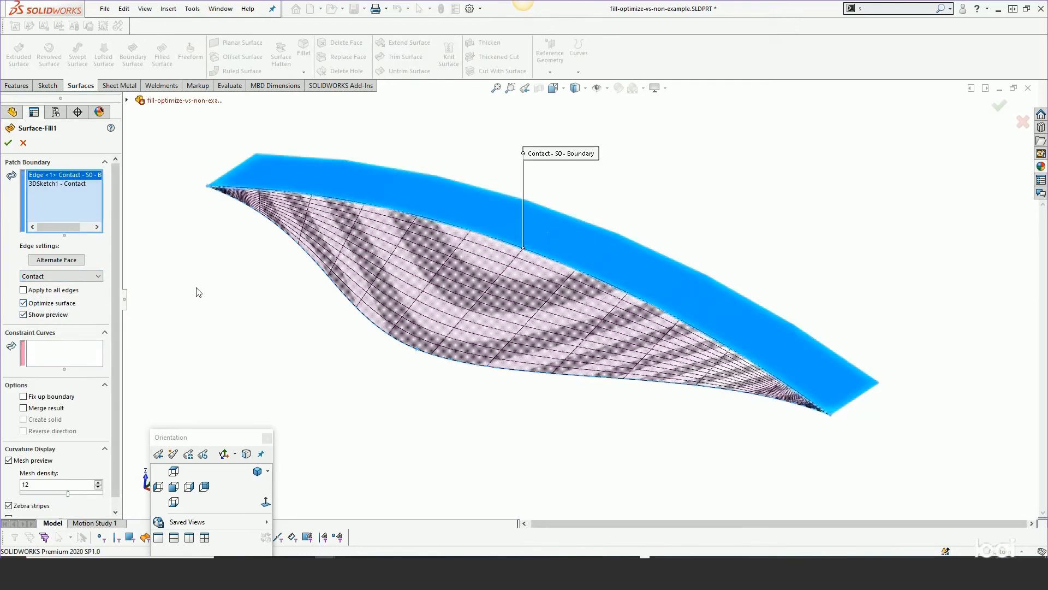
left_click(23, 143)
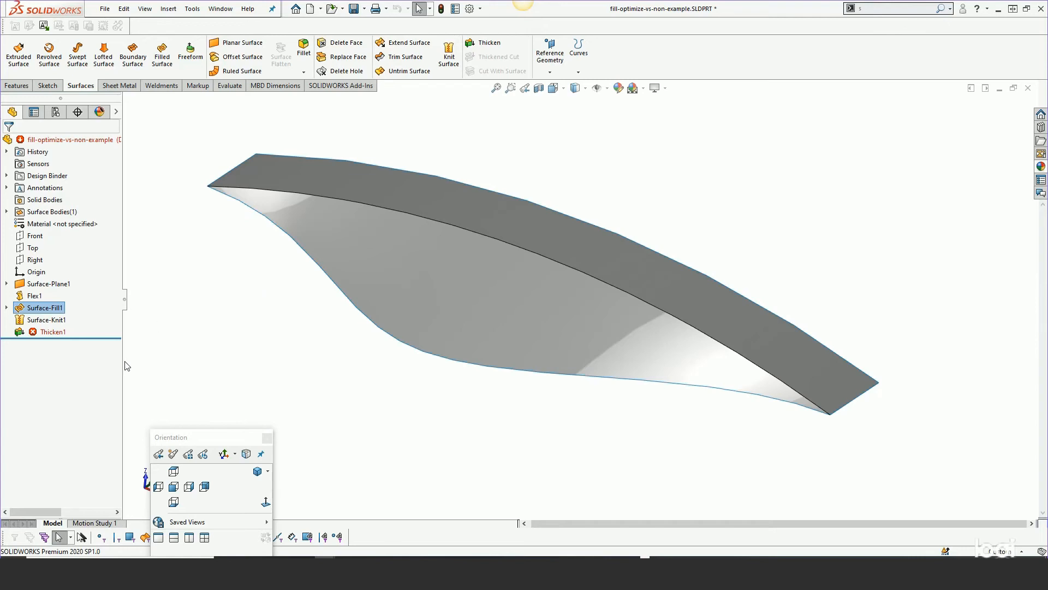
Open the Thicken1 feature, inspect its preview around the knitted surface and try to apply the thicken as it is.
left_click(45, 333)
left_click(56, 300)
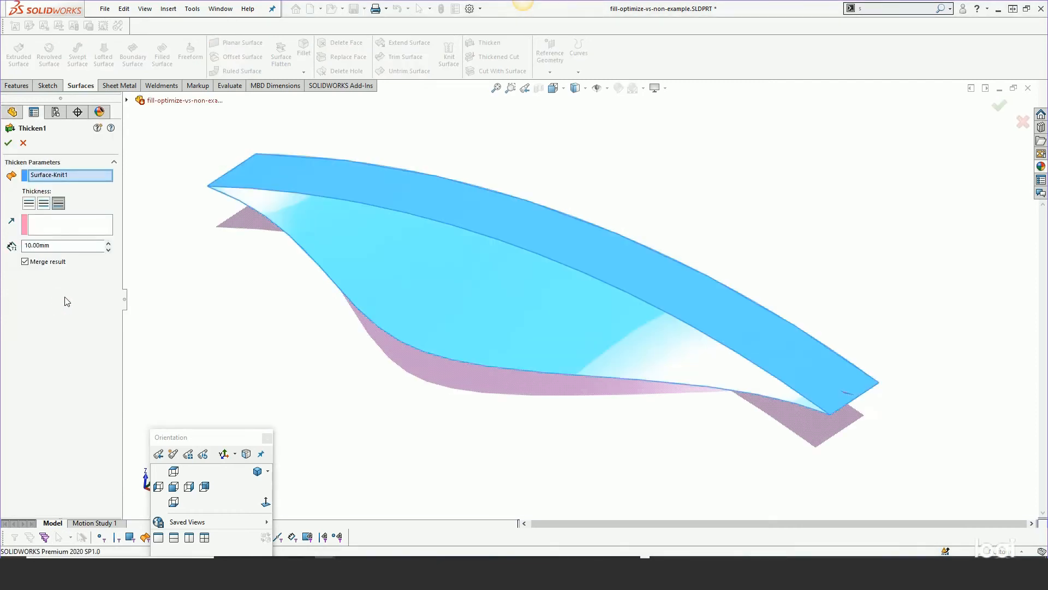
mouse_move(271, 344)
middle_mouse_down()
mouse_move(270, 187)
mouse_move(267, 333)
middle_mouse_up()
key("z")
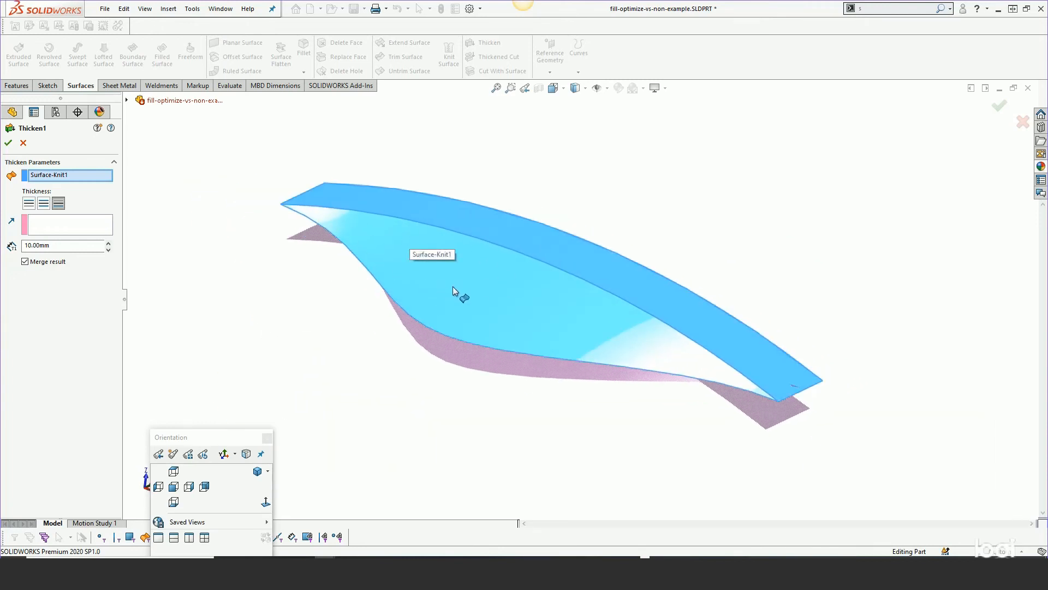
mouse_move(471, 300)
middle_mouse_down()
mouse_move(468, 219)
mouse_move(480, 224)
mouse_move(478, 297)
middle_mouse_up()
left_click(8, 143)
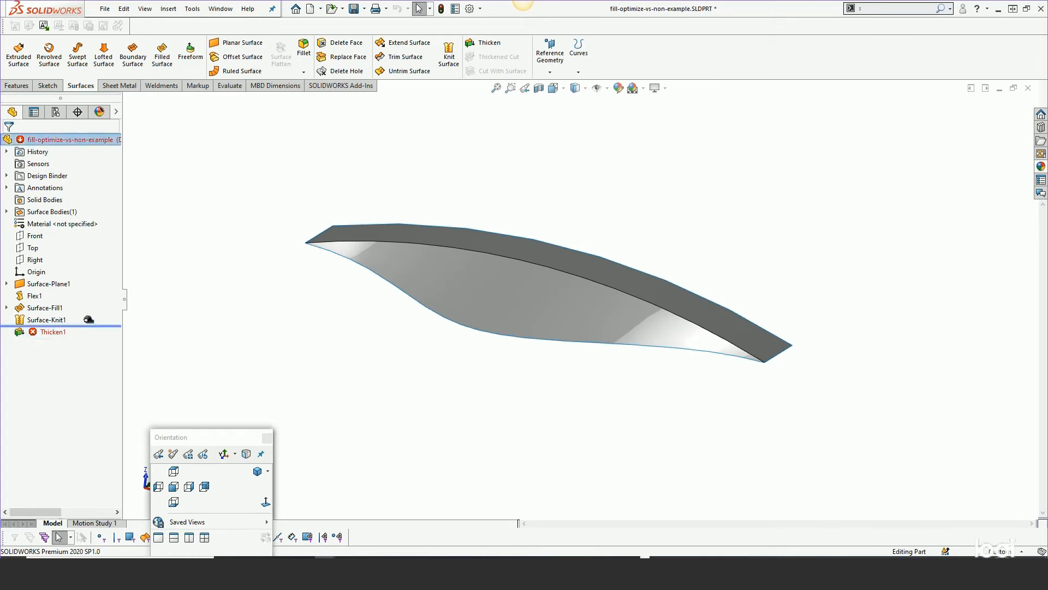
Roll the model back to just after Surface-Fill1 and open that fill for editing.
left_click_drag(92, 338, 88, 314)
right_click(44, 307)
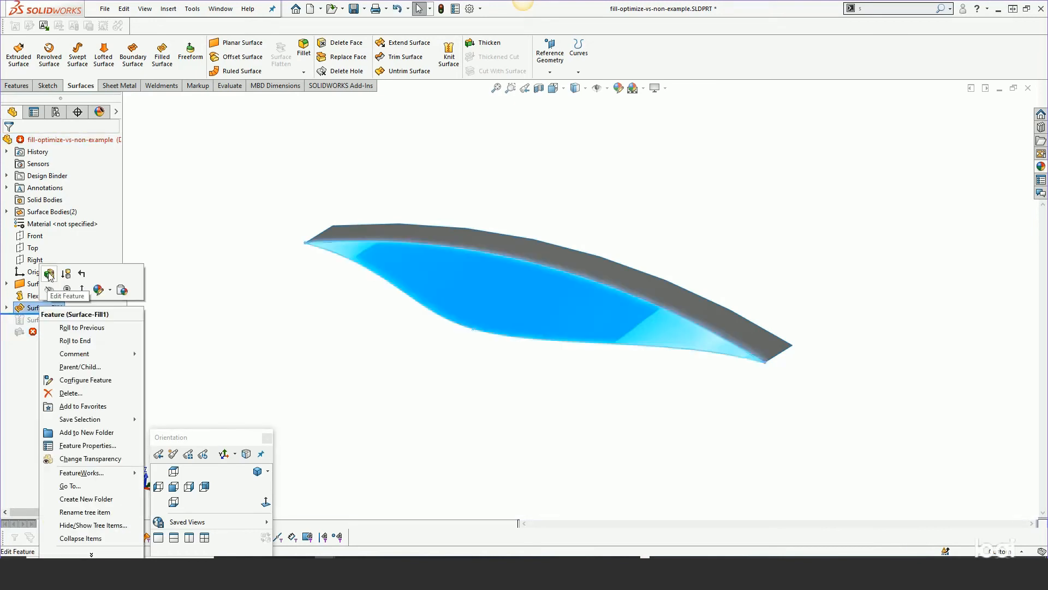
left_click(52, 275)
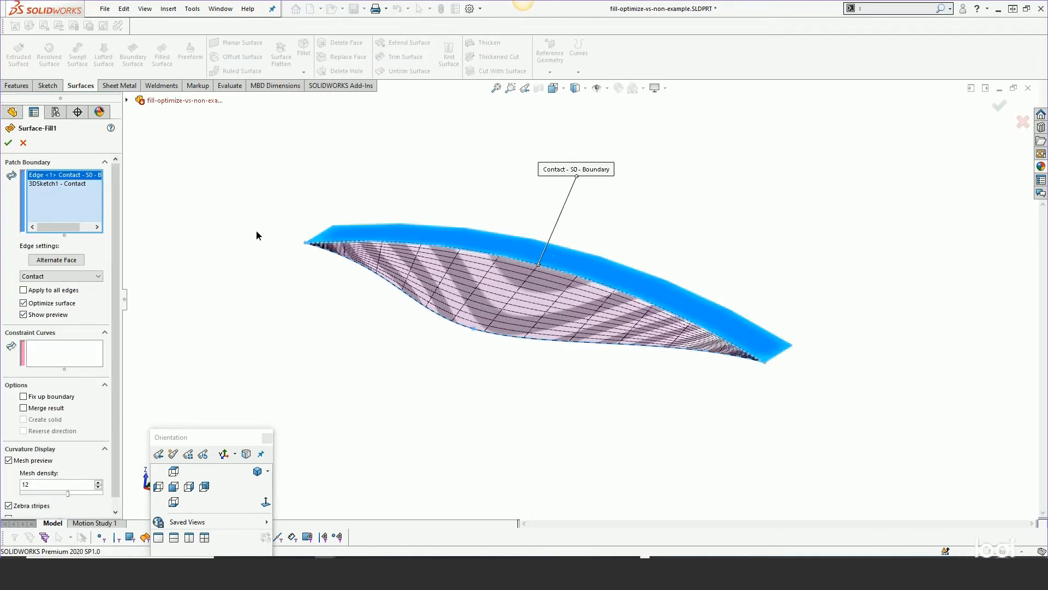
Examine the fill's preview mesh and zebra stripes as a whole and up close at the sharp end where the boundaries meet.
middle_click_drag(257, 230, 285, 320)
scroll(532, 294, "down", 3)
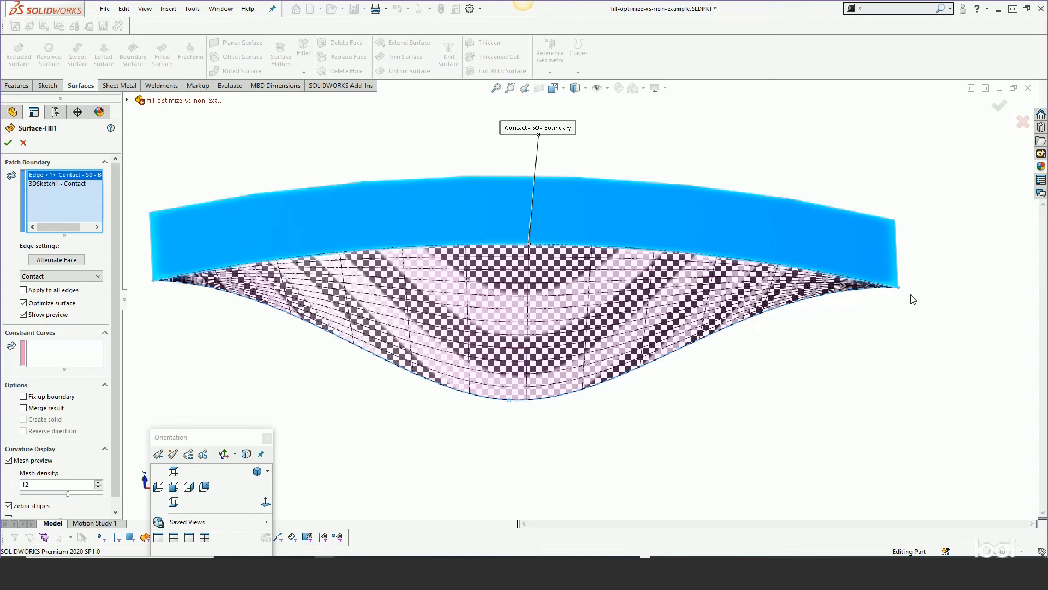
middle_click_drag(472, 409, 513, 391)
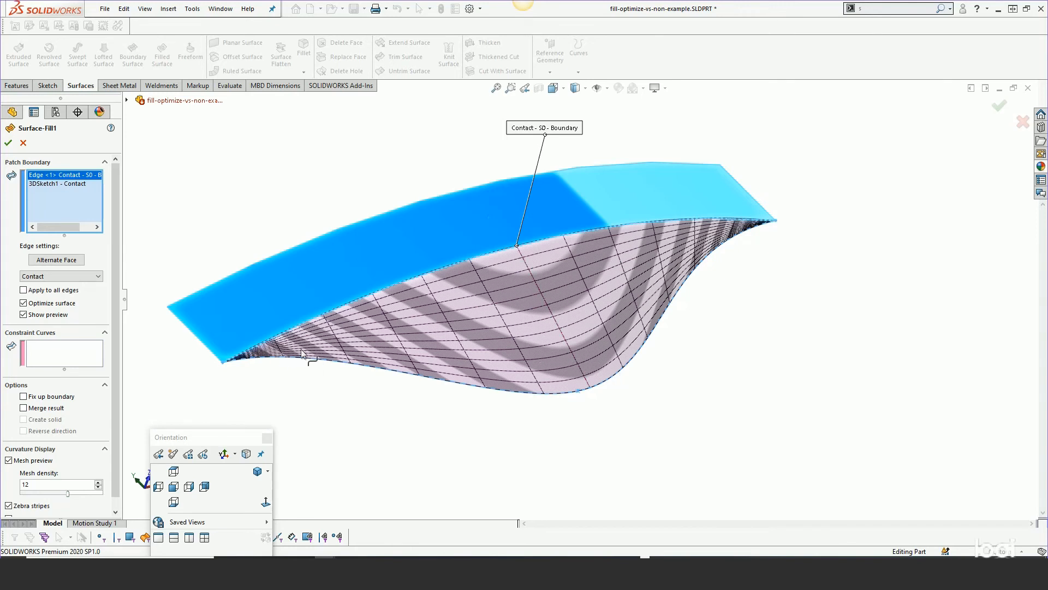
scroll(284, 365, "down", 1)
scroll(283, 365, "down", 2)
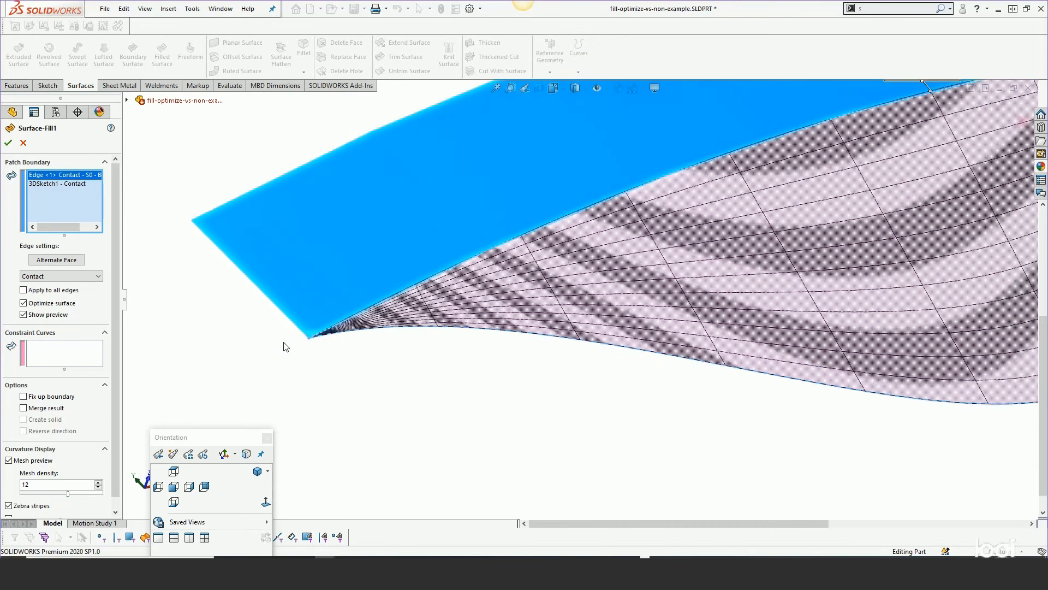
scroll(449, 327, "down", 2)
scroll(480, 320, "down", 2)
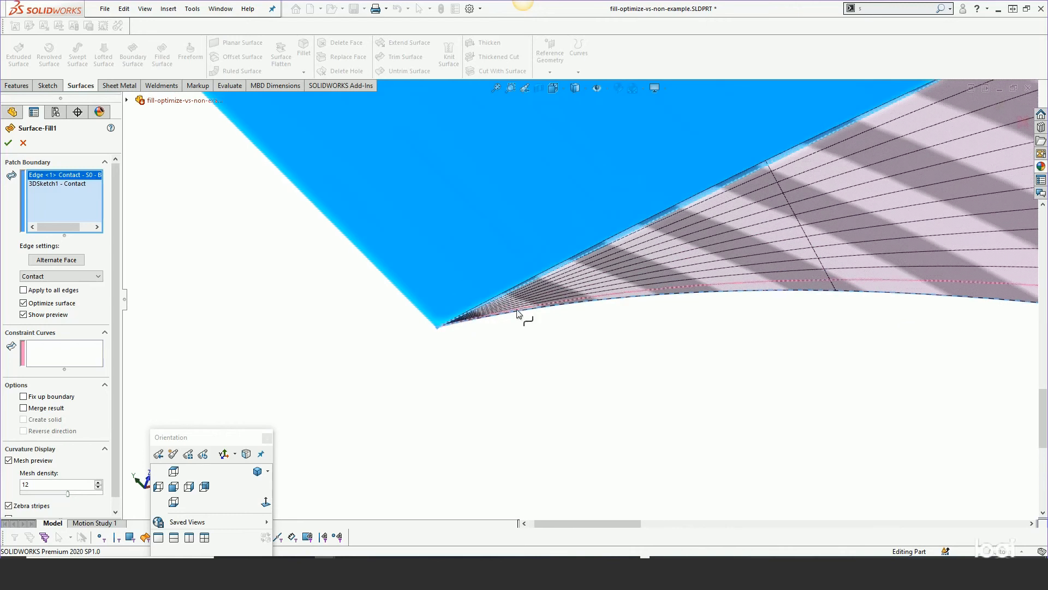
scroll(382, 349, "down", 2)
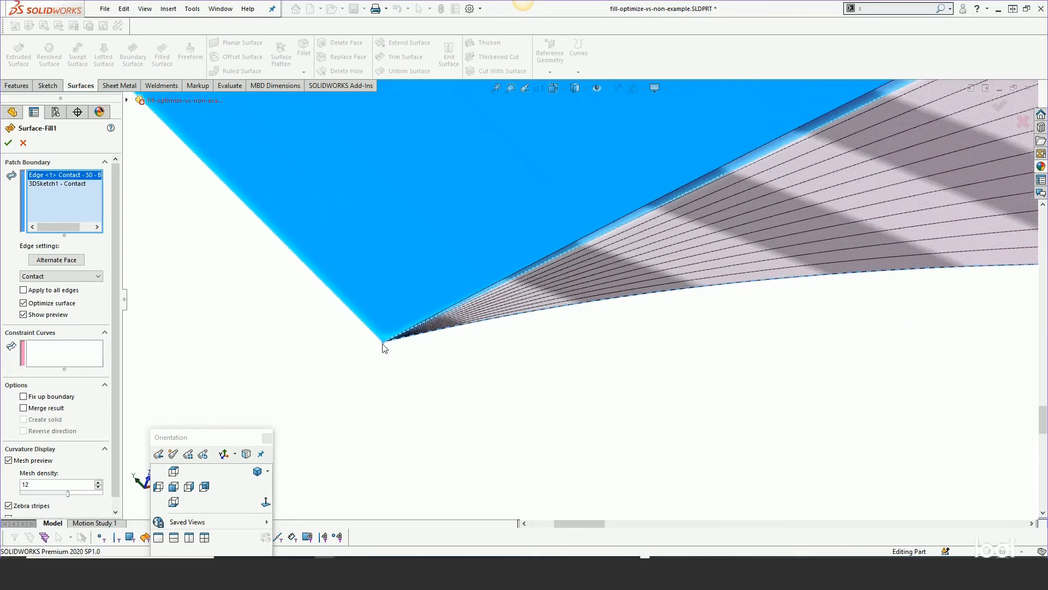
scroll(359, 389, "up", 6)
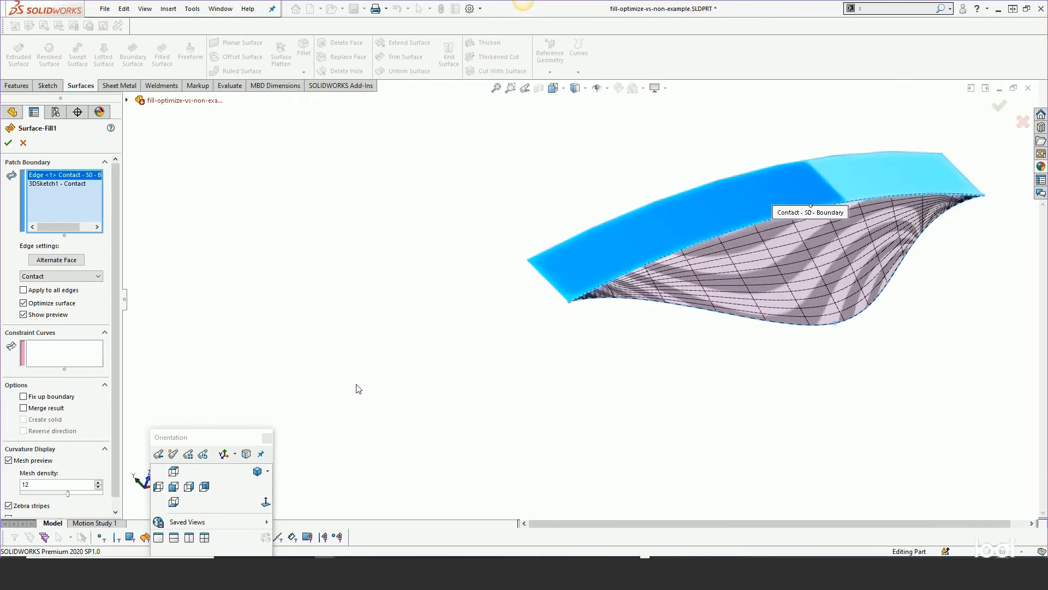
Turn off Optimize surface for the Surface-Fill1 patch.
scroll(647, 279, "down", 3)
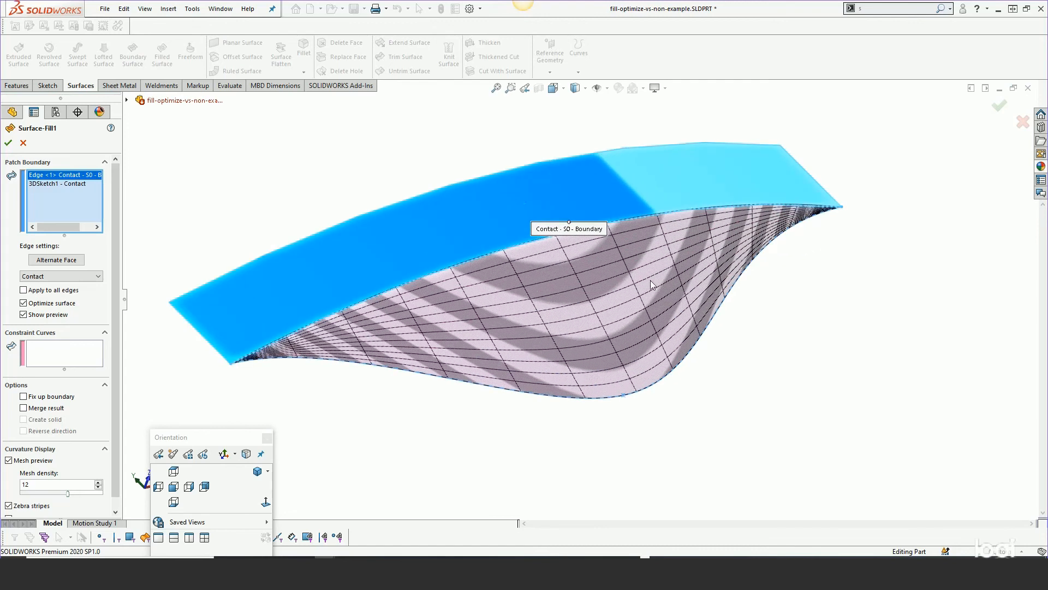
scroll(650, 280, "down", 1)
scroll(650, 280, "up", 1)
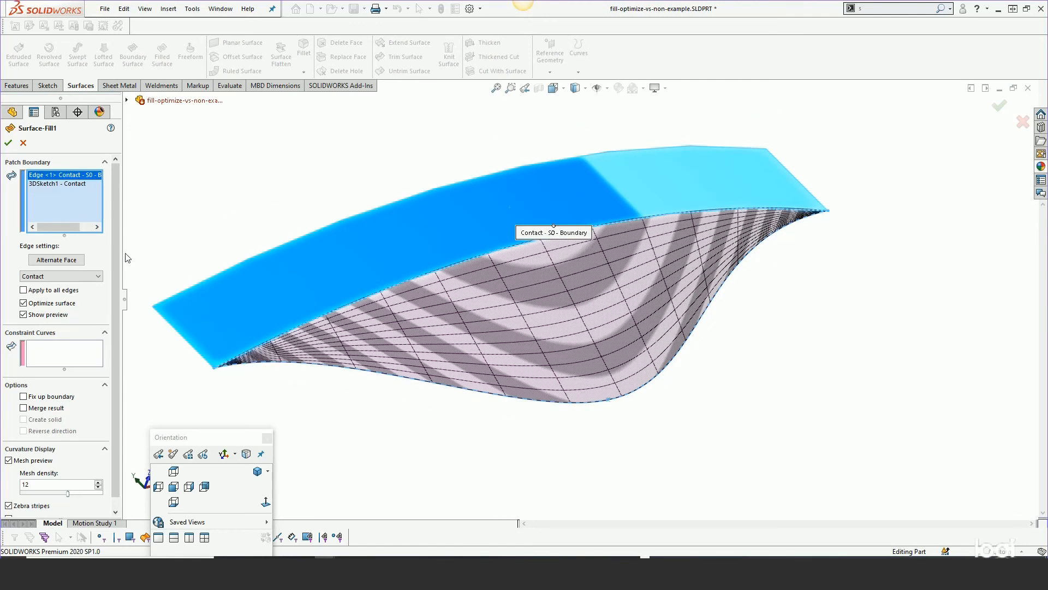
left_click(24, 304)
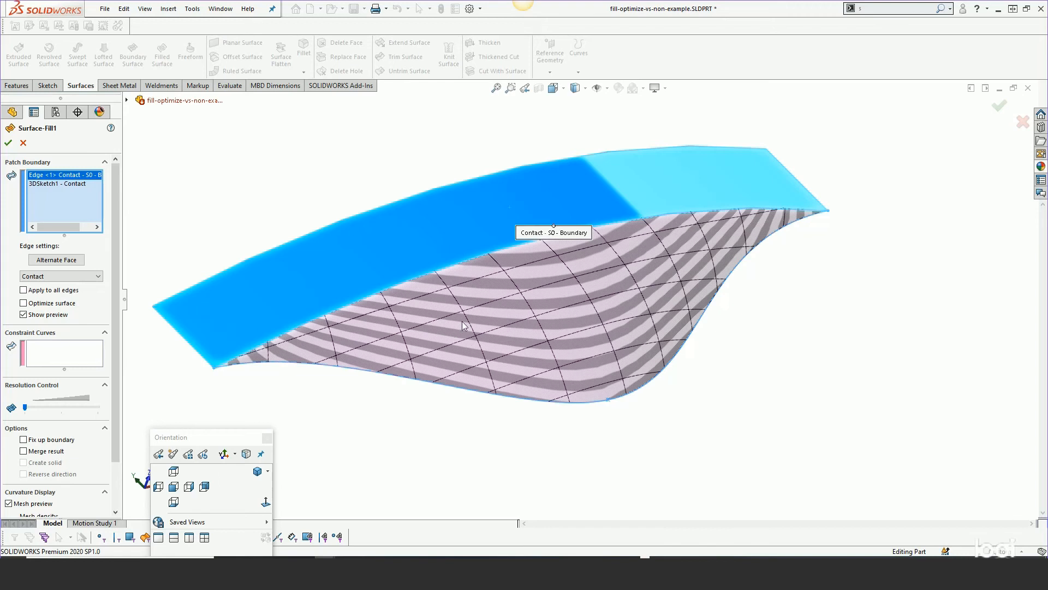
Compare the fill preview's shape and zebra stripes with Optimize surface on and off, leaving the option off.
middle_click_drag(463, 327, 512, 285)
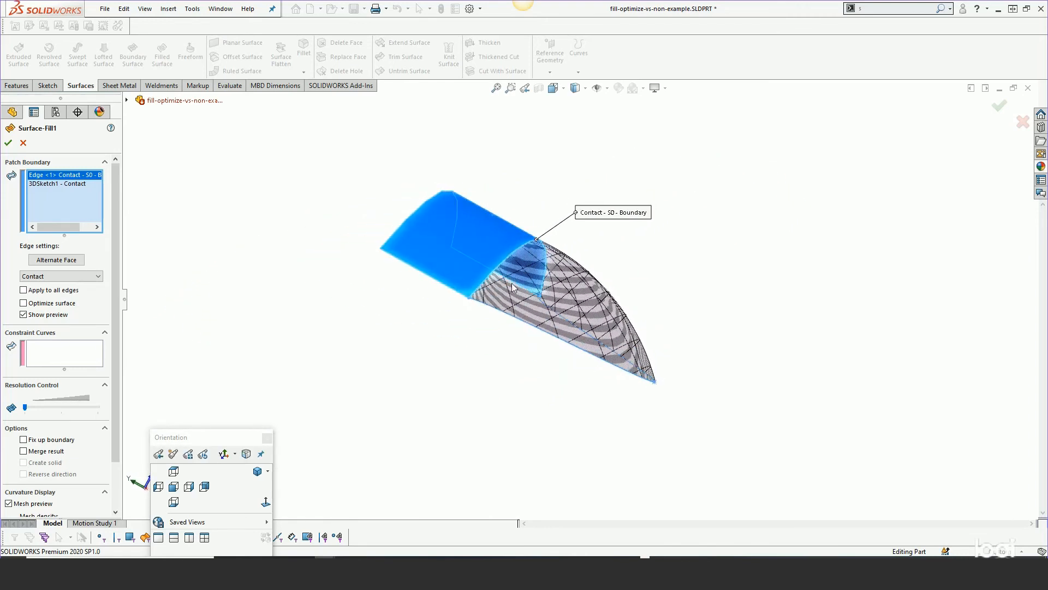
left_click(23, 303)
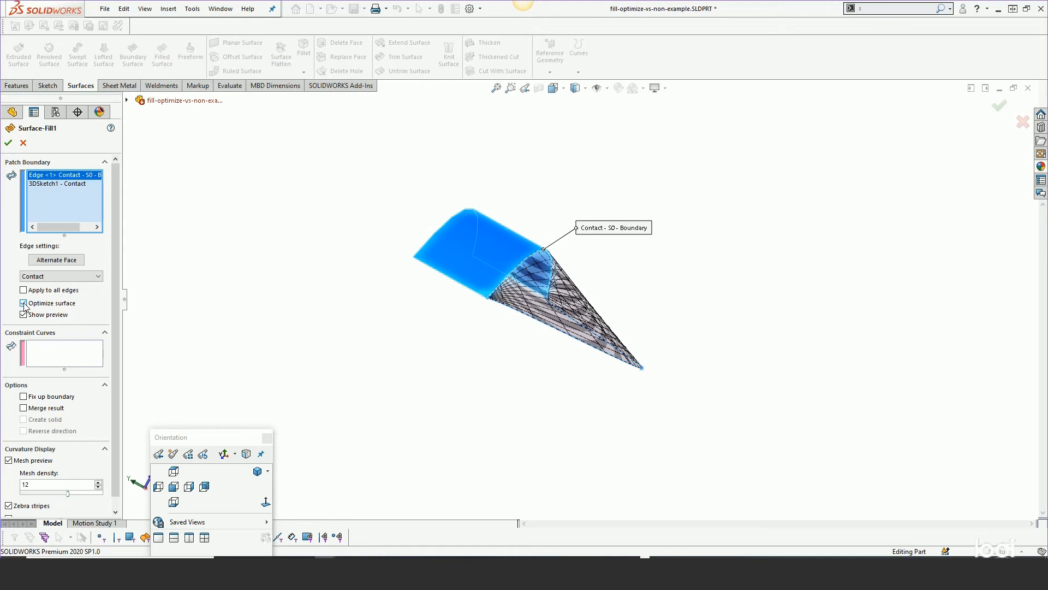
left_click(23, 303)
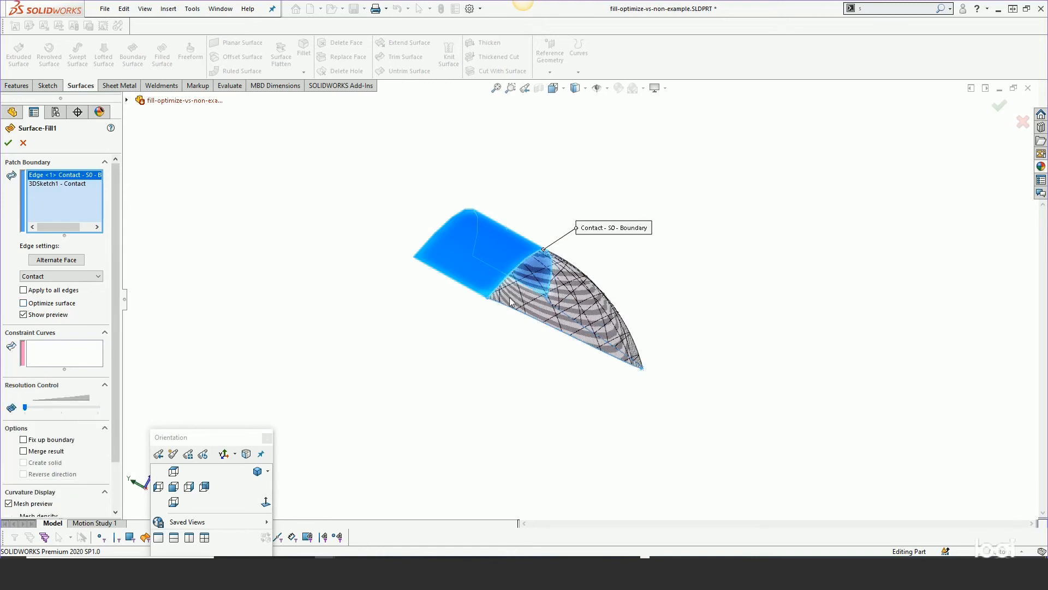
middle_click_drag(512, 299, 585, 289)
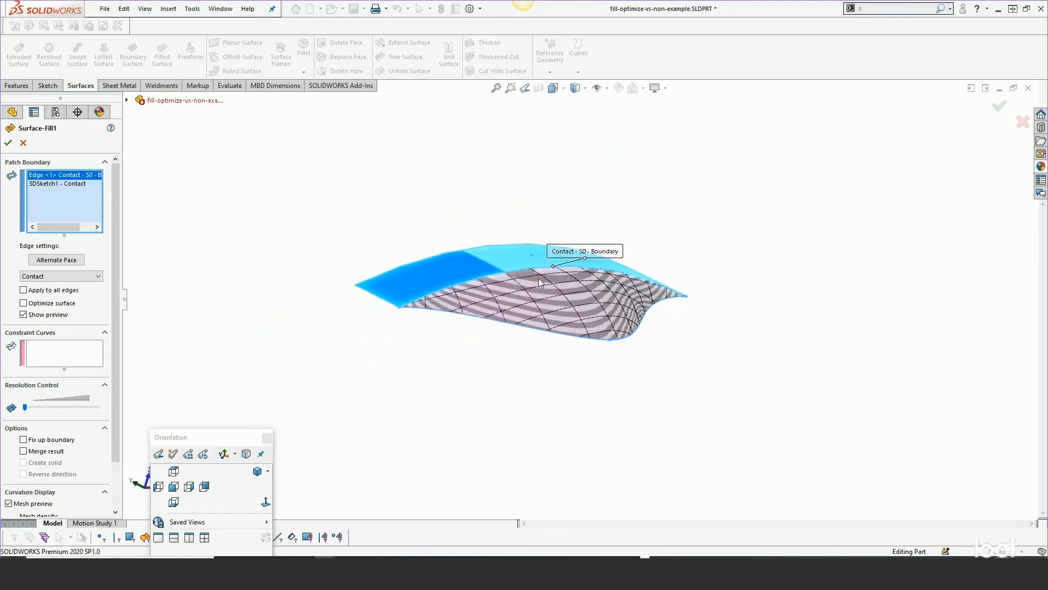
scroll(584, 289, "down", 2)
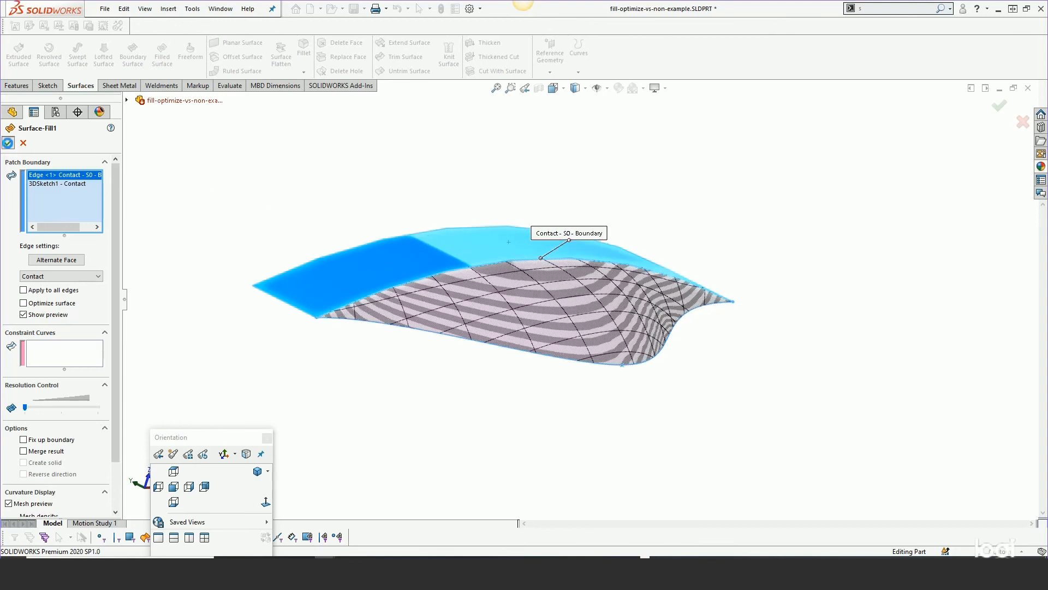
Accept the edited fill, roll the model forward past Thicken1 and inspect the thickened body.
left_click(9, 142)
left_click_drag(88, 314, 88, 328)
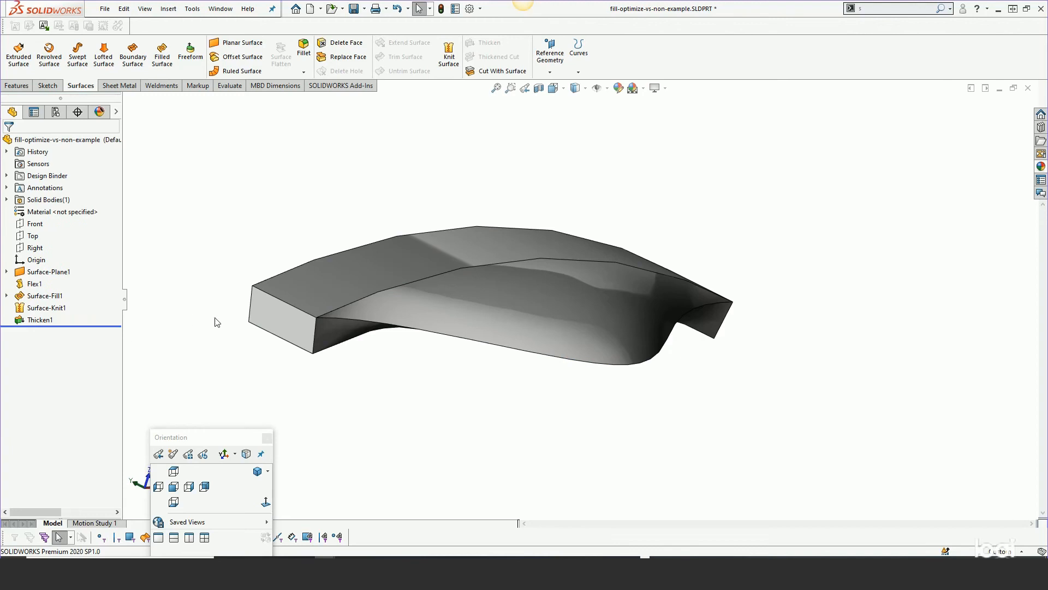
middle_click_drag(360, 282, 420, 321)
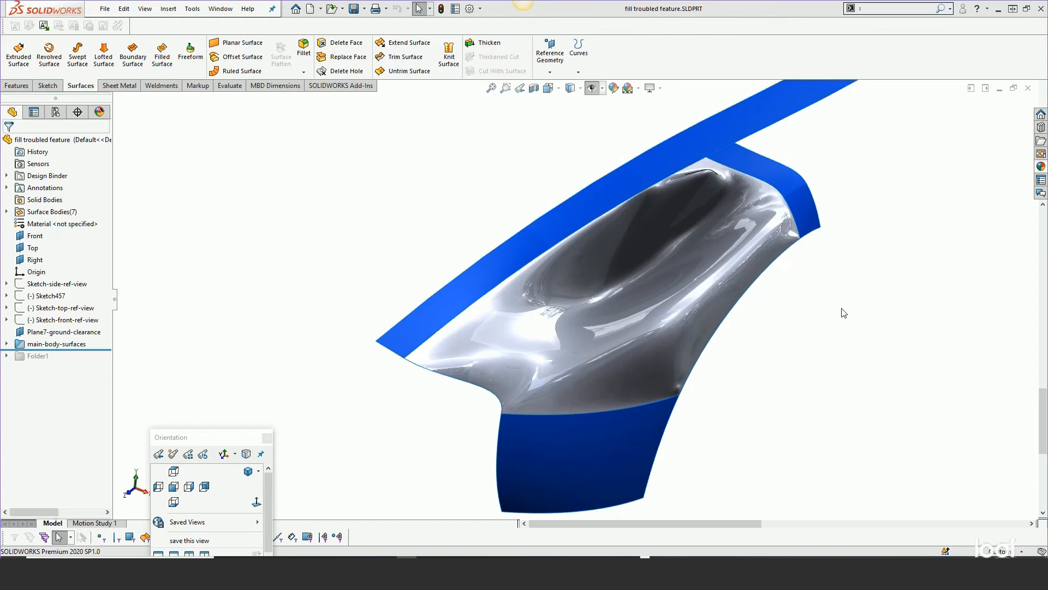
In fill troubled feature, examine the Surface-Fill6-fender patch as a whole and up close at its upper corner.
middle_click_drag(756, 354, 620, 248)
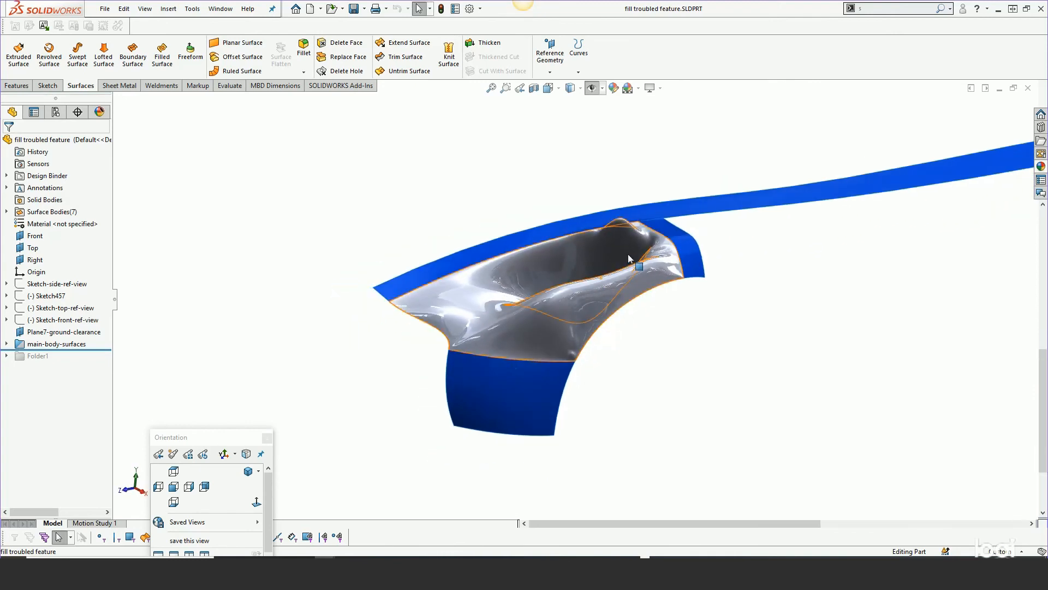
scroll(627, 272, "down", 3)
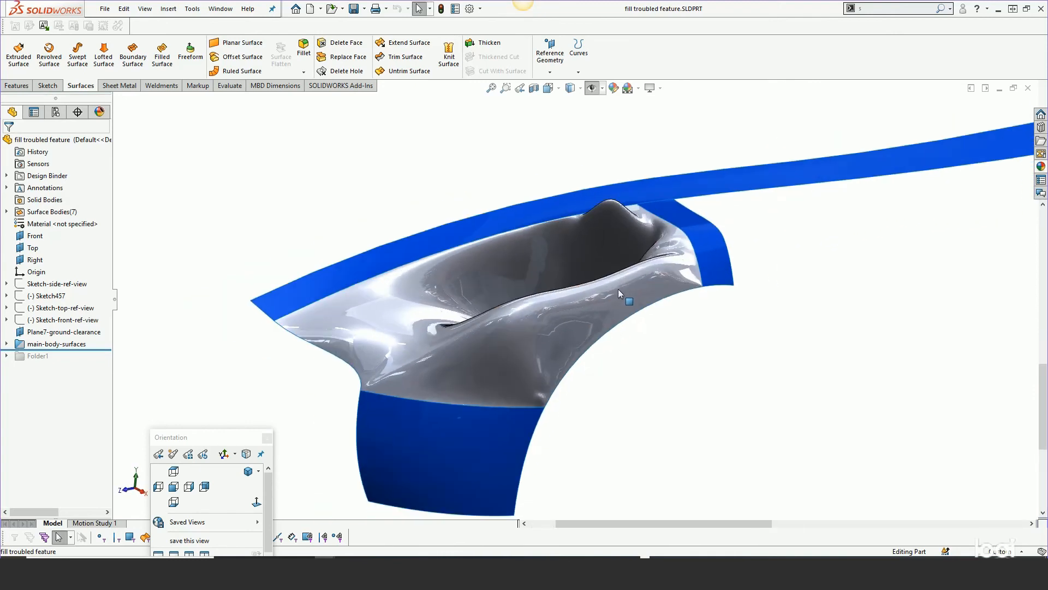
mouse_move(618, 290)
middle_mouse_down()
mouse_move(629, 325)
mouse_move(628, 308)
middle_mouse_up()
scroll(565, 304, "down", 2)
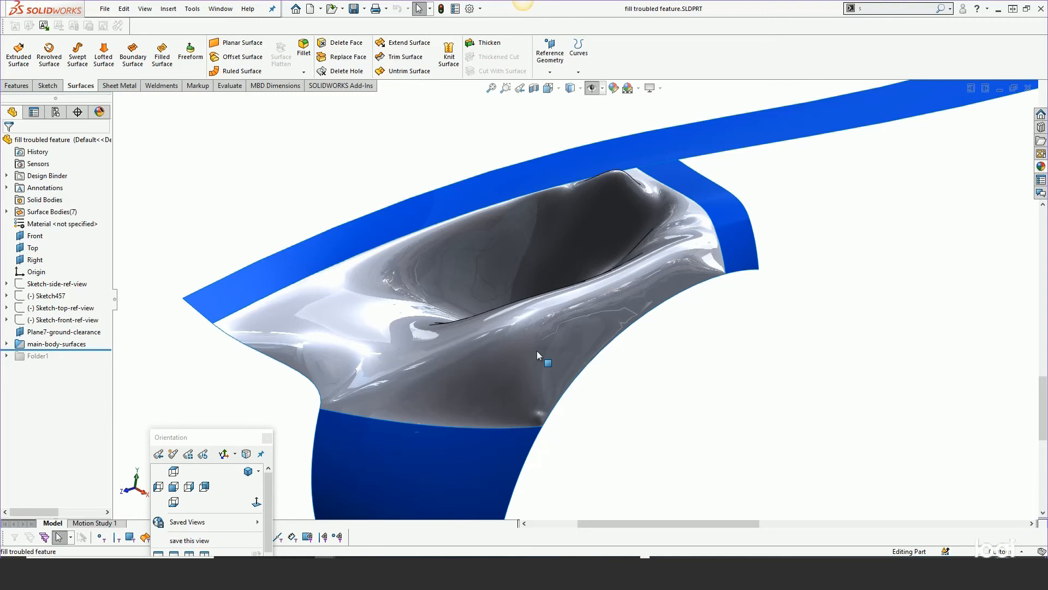
mouse_move(508, 361)
middle_mouse_down()
mouse_move(500, 373)
mouse_move(519, 370)
mouse_move(501, 362)
mouse_move(512, 358)
middle_mouse_up()
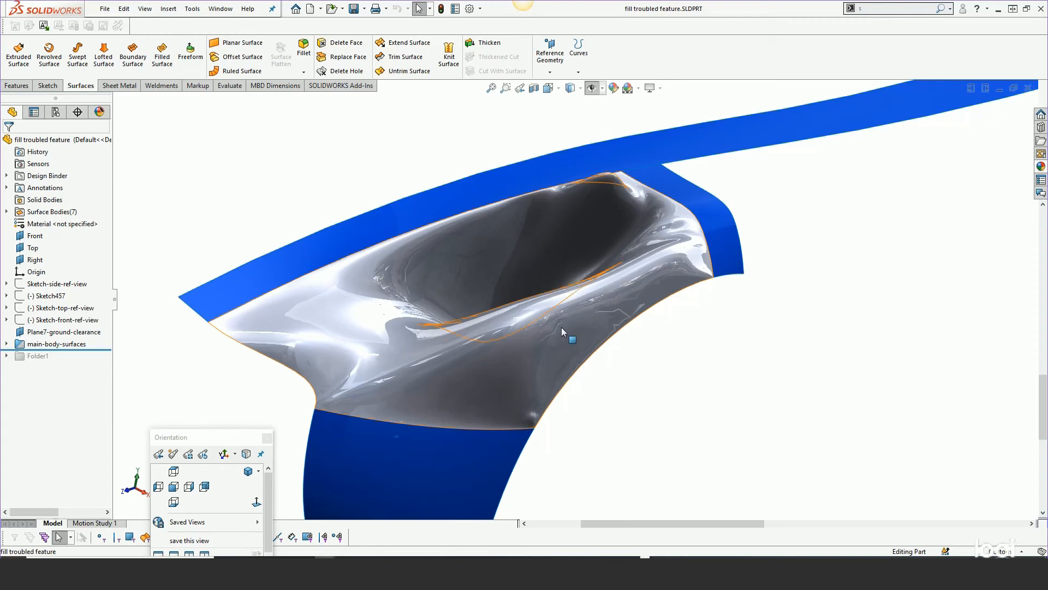
scroll(628, 183, "down", 5)
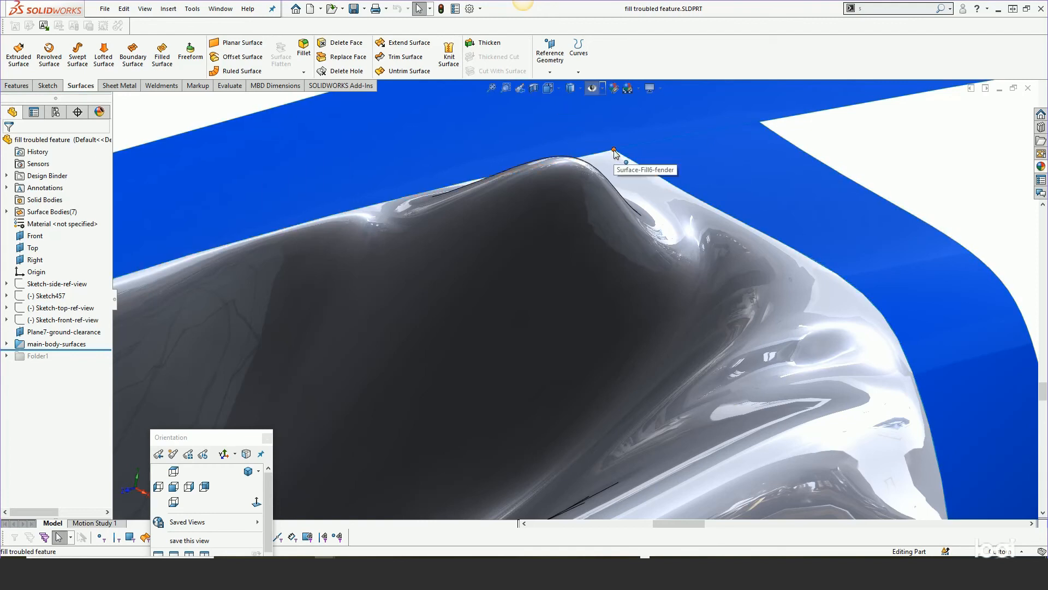
scroll(618, 211, "up", 4)
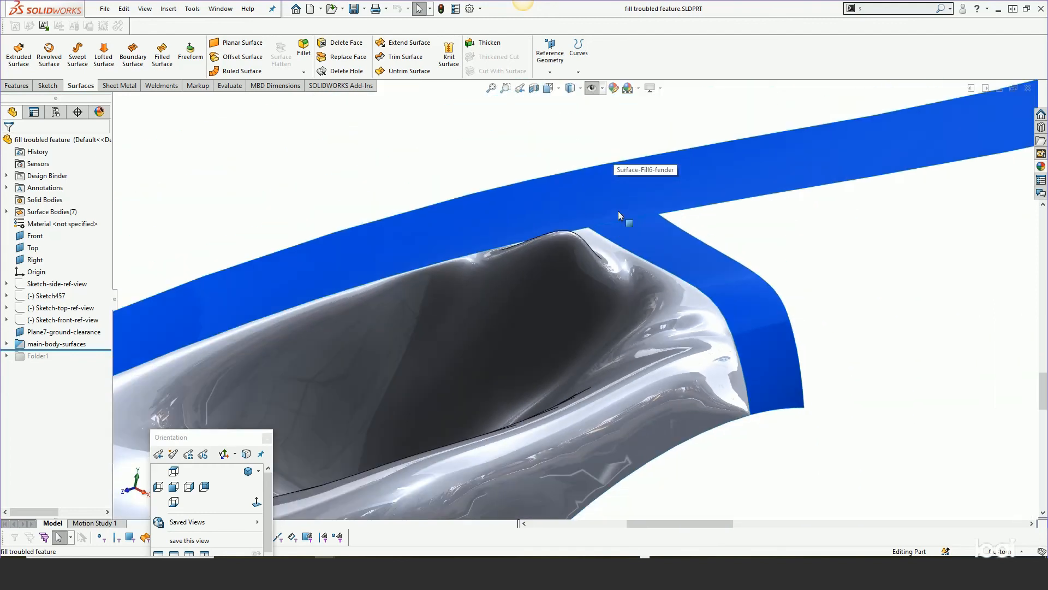
scroll(618, 211, "down", 2)
scroll(606, 237, "up", 4)
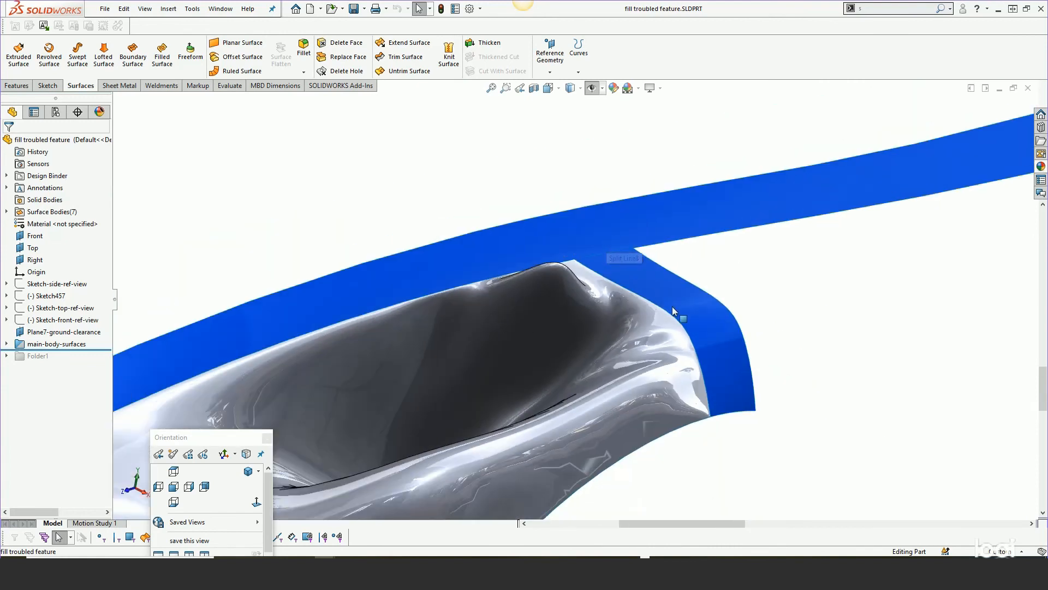
scroll(677, 326, "up", 1)
scroll(495, 450, "down", 6)
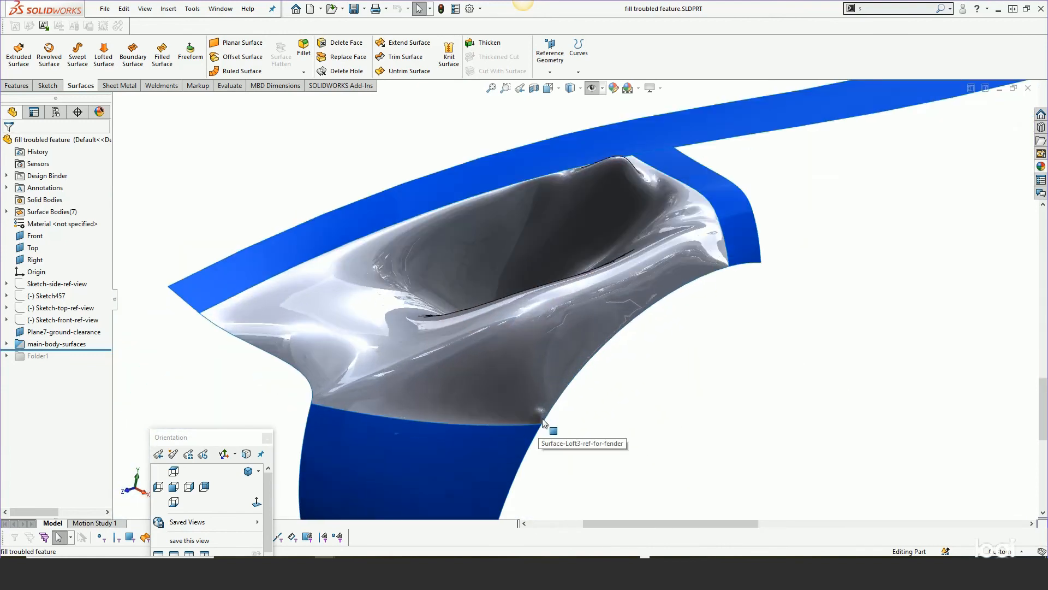
Examine the lower corner where the fender fill's free edge meets Surface-Loft3-ref-for-fender, and the fill's surrounding boundary edges.
scroll(563, 423, "down", 2)
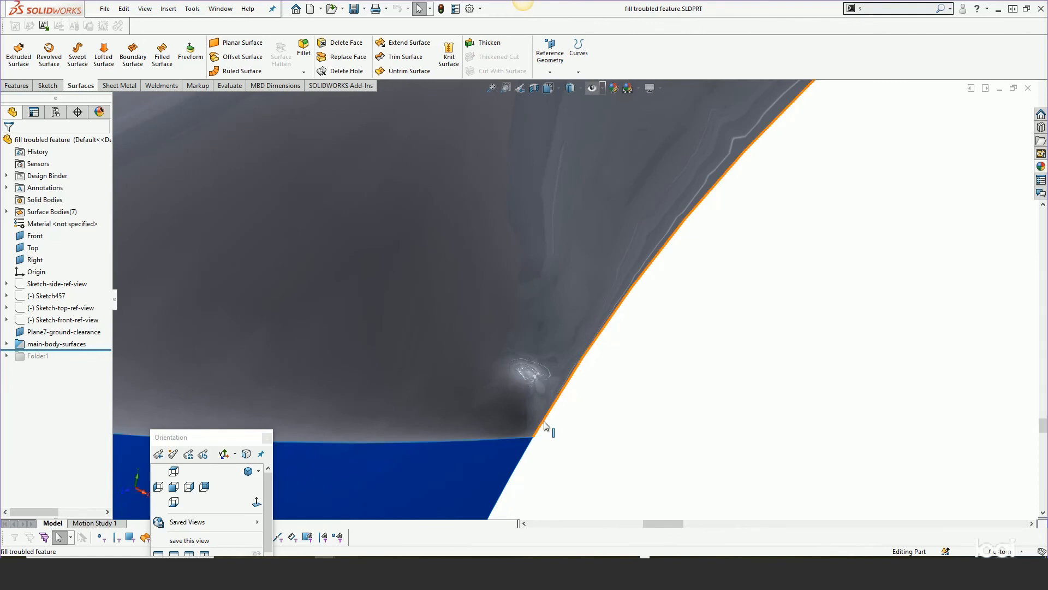
left_click(546, 424)
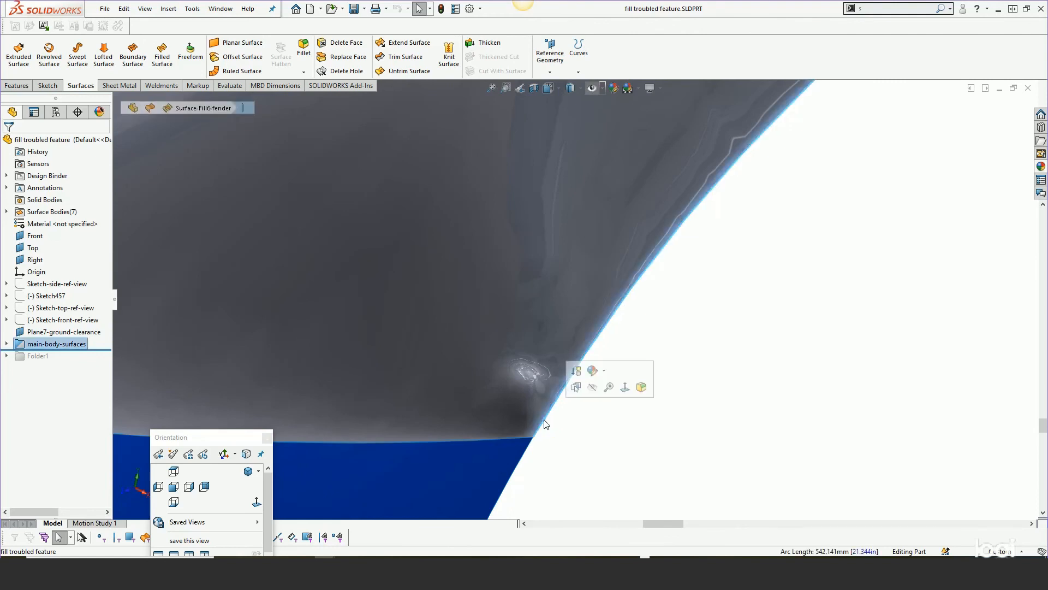
left_click(522, 461)
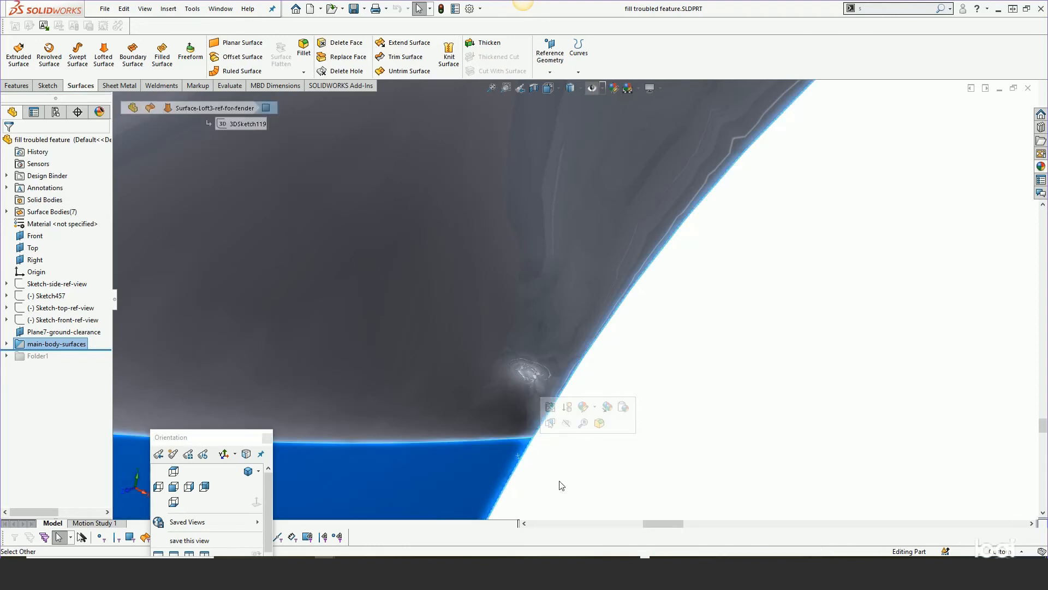
left_click(560, 482)
left_click(504, 463)
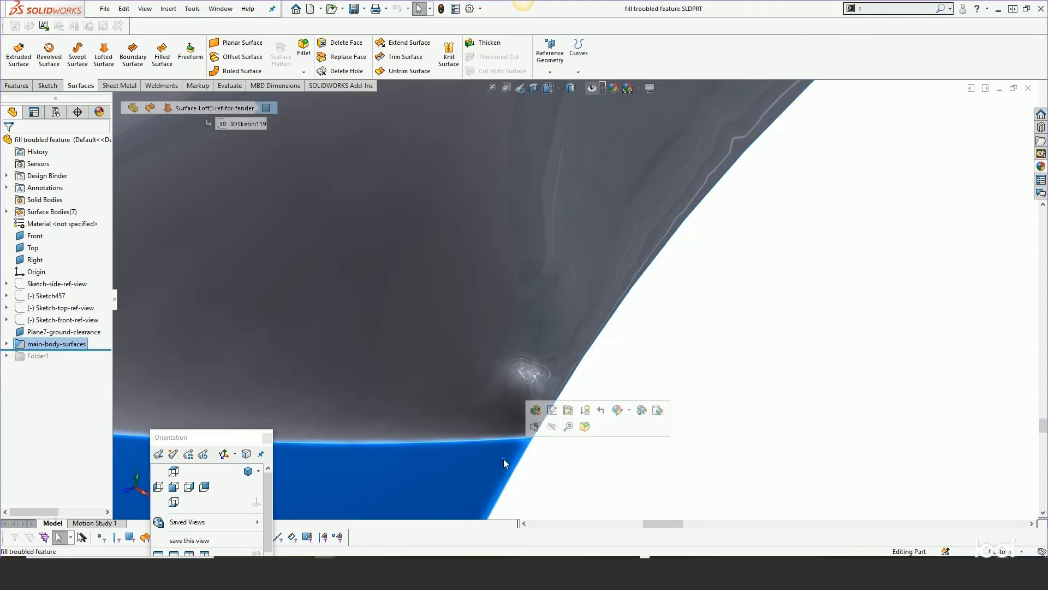
scroll(503, 459, "up", 6)
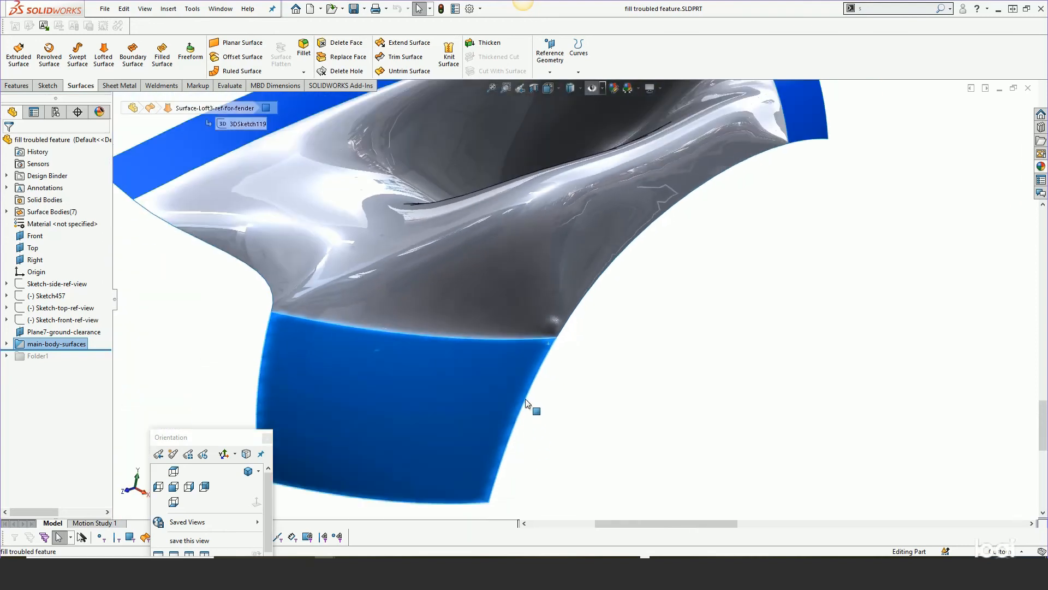
scroll(526, 404, "up", 2)
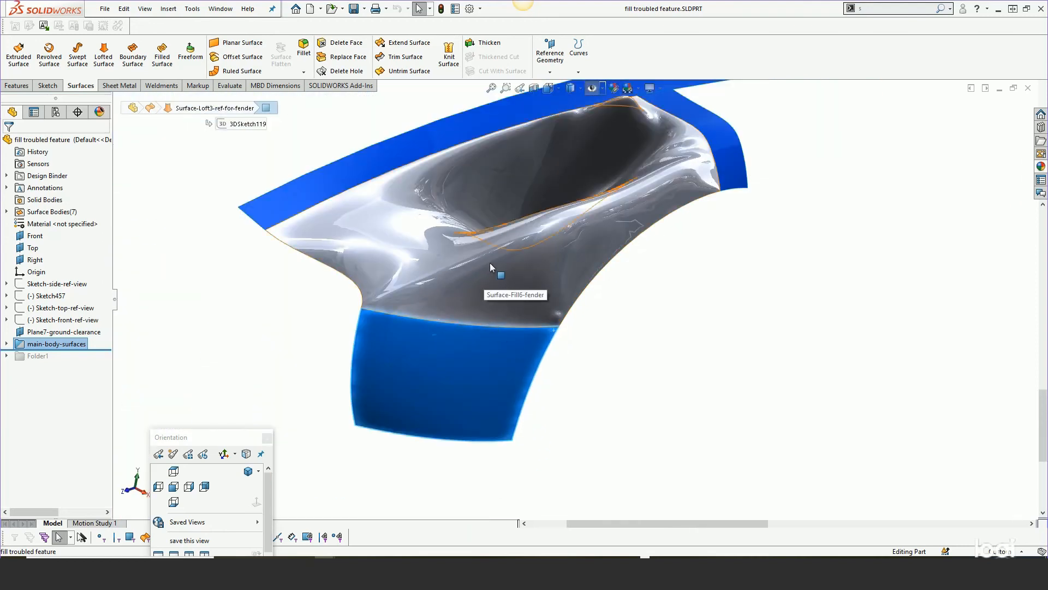
middle_click_drag(489, 263, 471, 286)
scroll(526, 194, "down", 3)
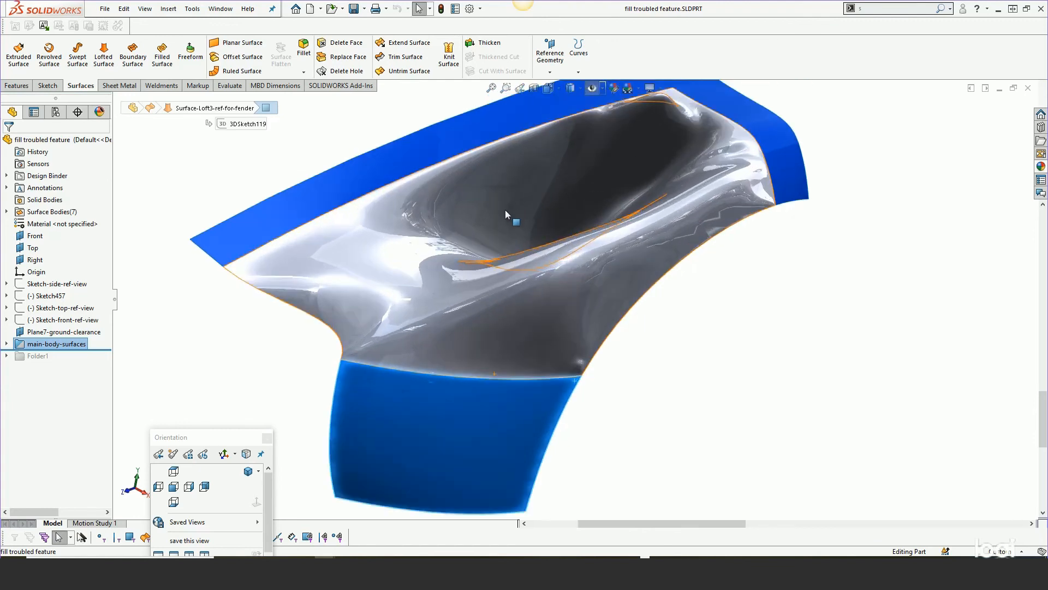
middle_click_drag(506, 209, 527, 288)
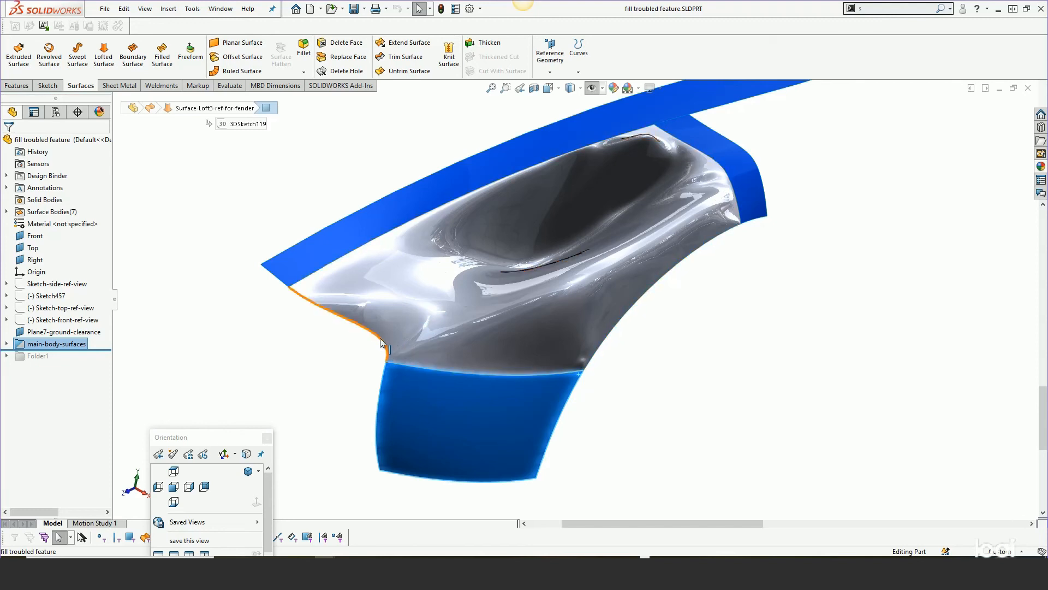
left_click(347, 352)
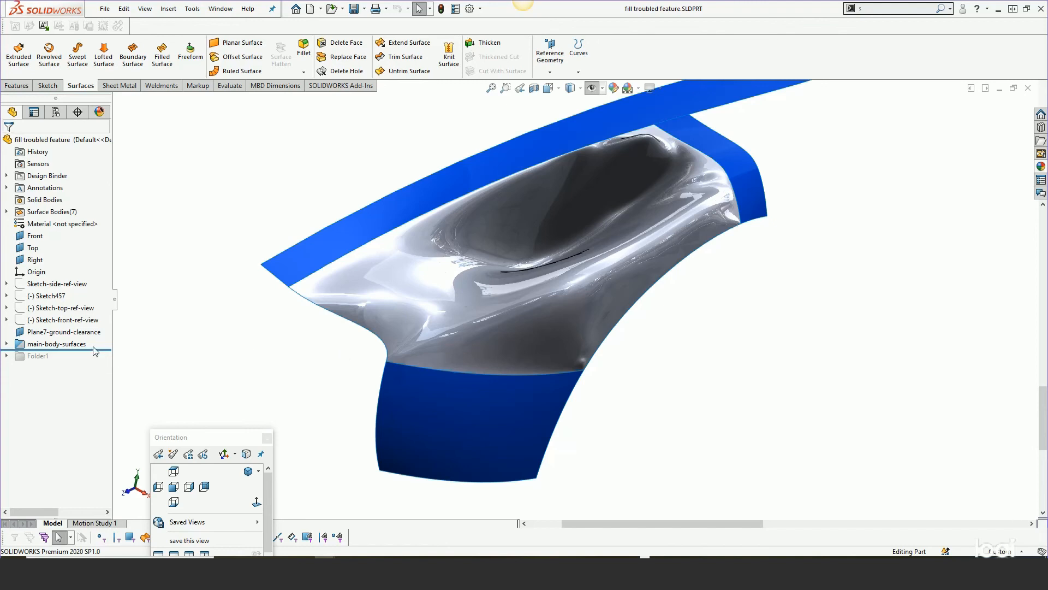
Roll the model forward past Folder1, expand the folder and unsuppress its features.
left_click_drag(94, 349, 92, 360)
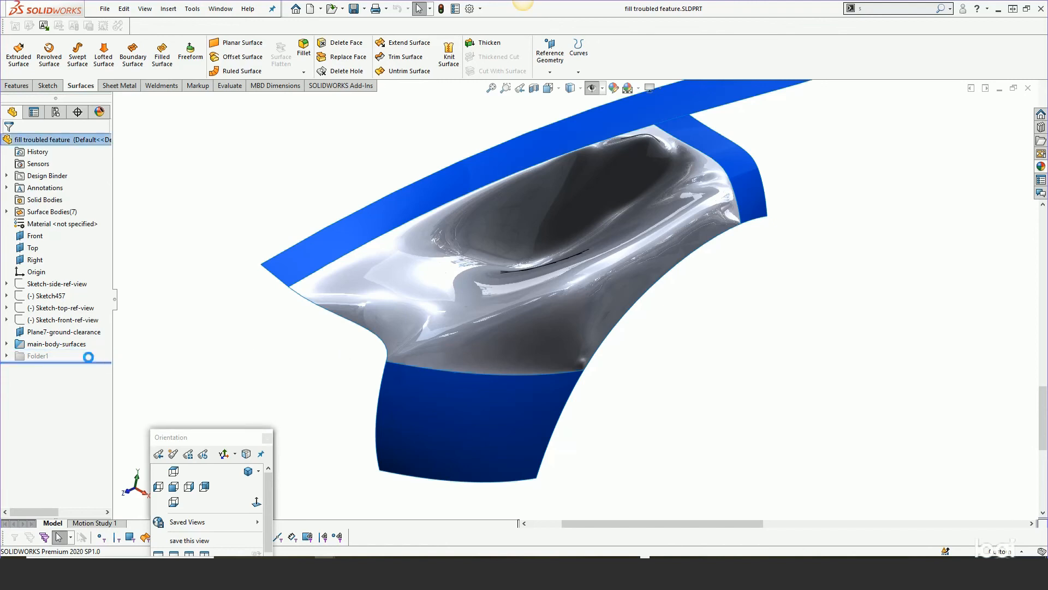
left_click(7, 355)
left_click(31, 355)
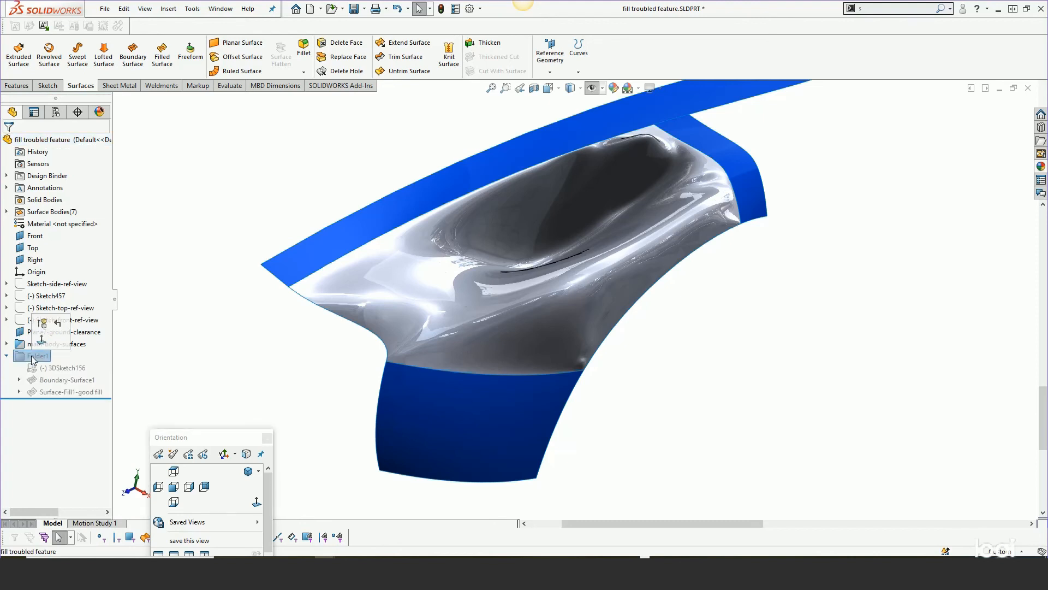
left_click(41, 320)
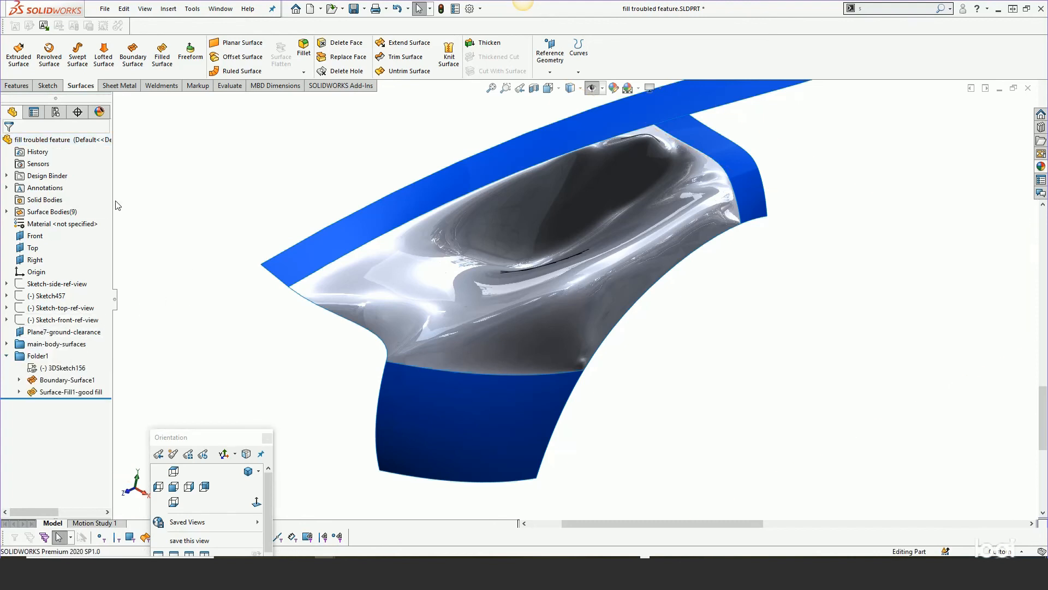
List the part's surface bodies and hide the Surface-Fill6-fender body.
left_click(7, 211)
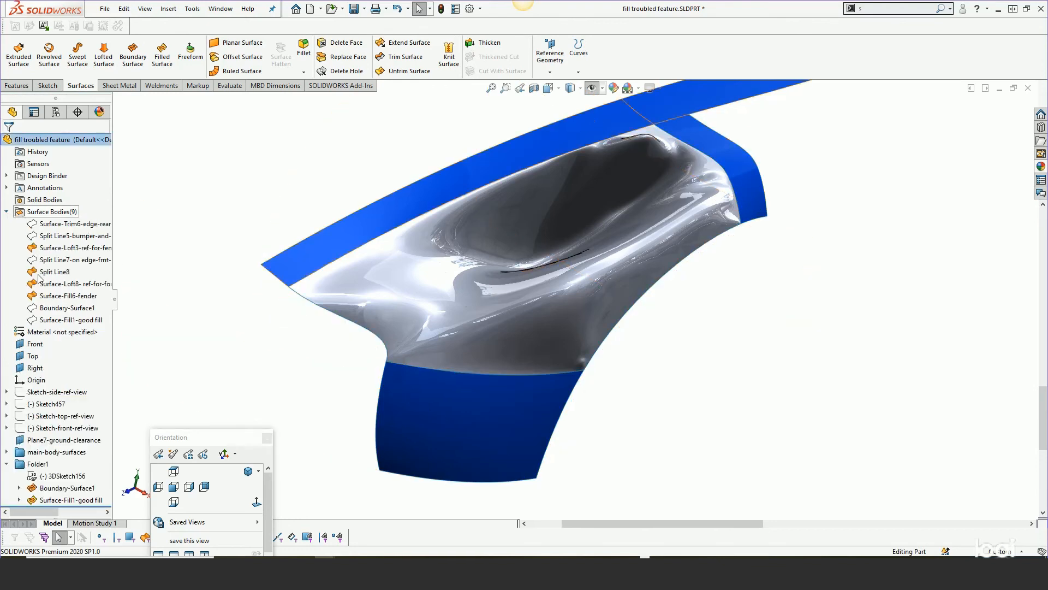
left_click(65, 296)
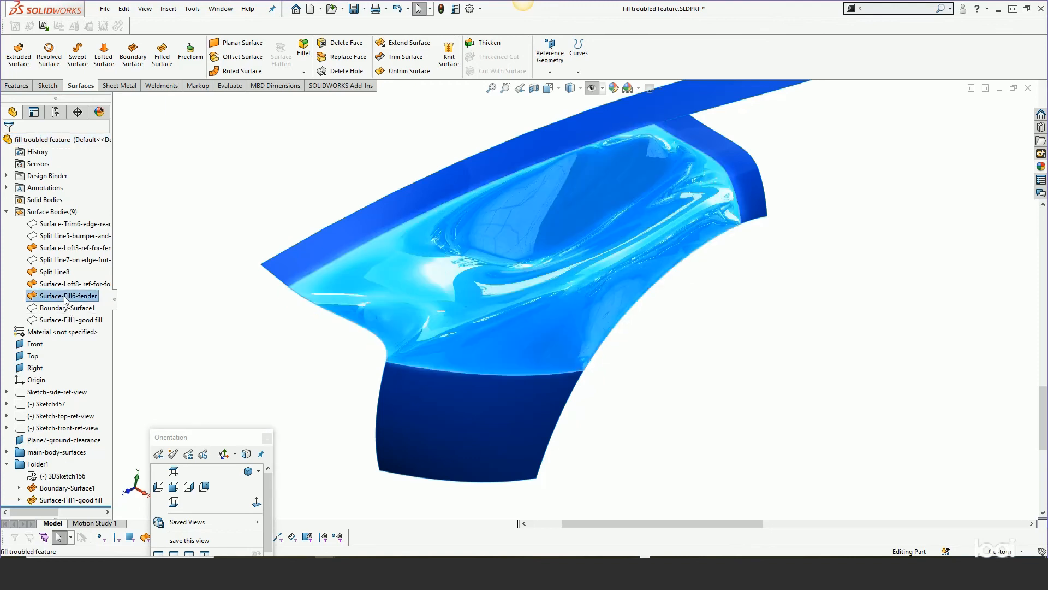
left_click(75, 285)
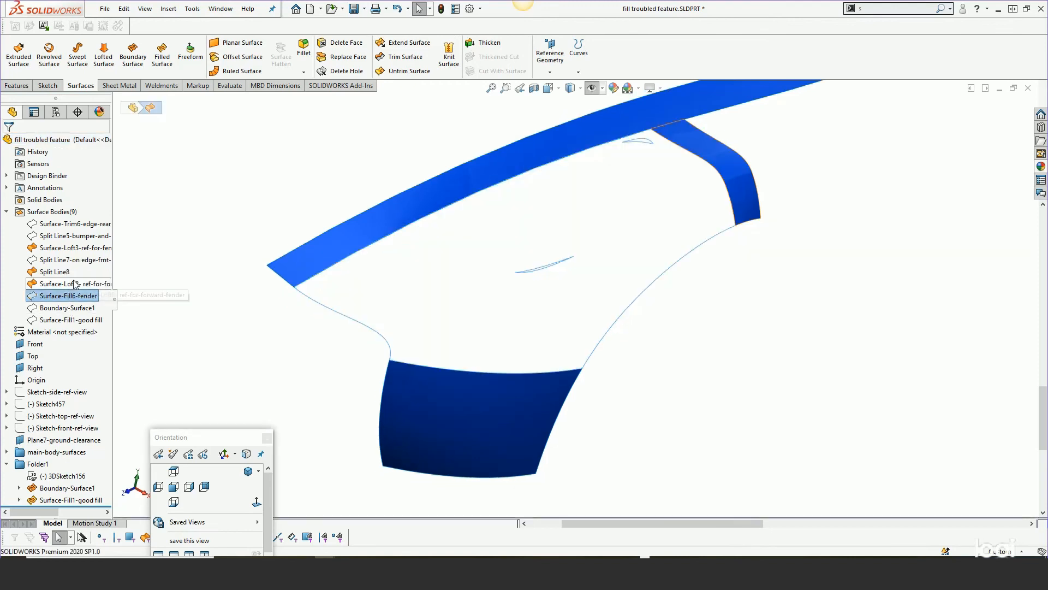
left_click(190, 300)
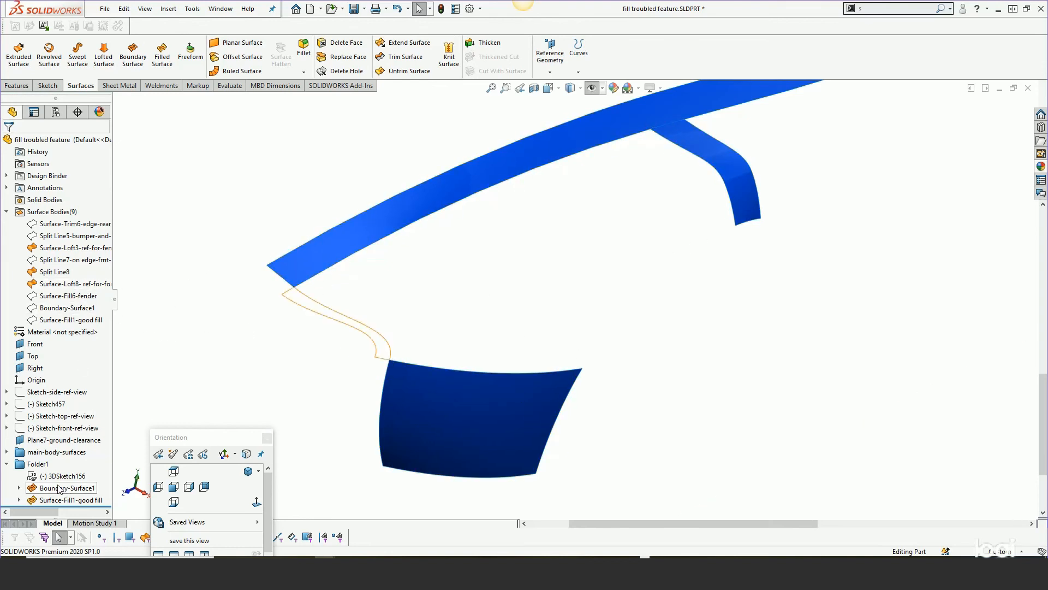
Show the Boundary-Surface1 body and view it up close beside the fender's open edge.
left_click(63, 308)
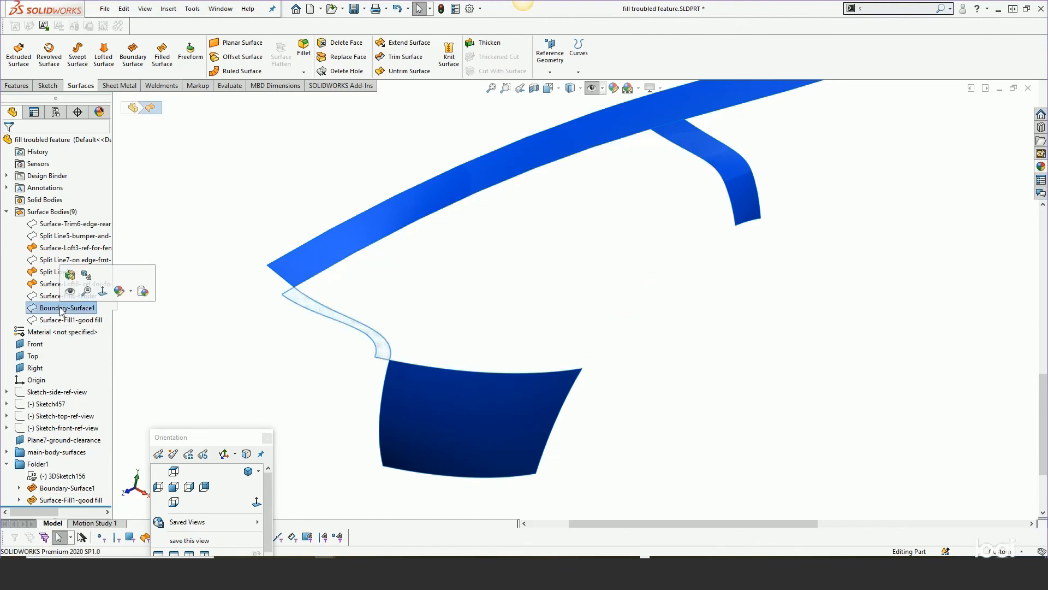
left_click(70, 293)
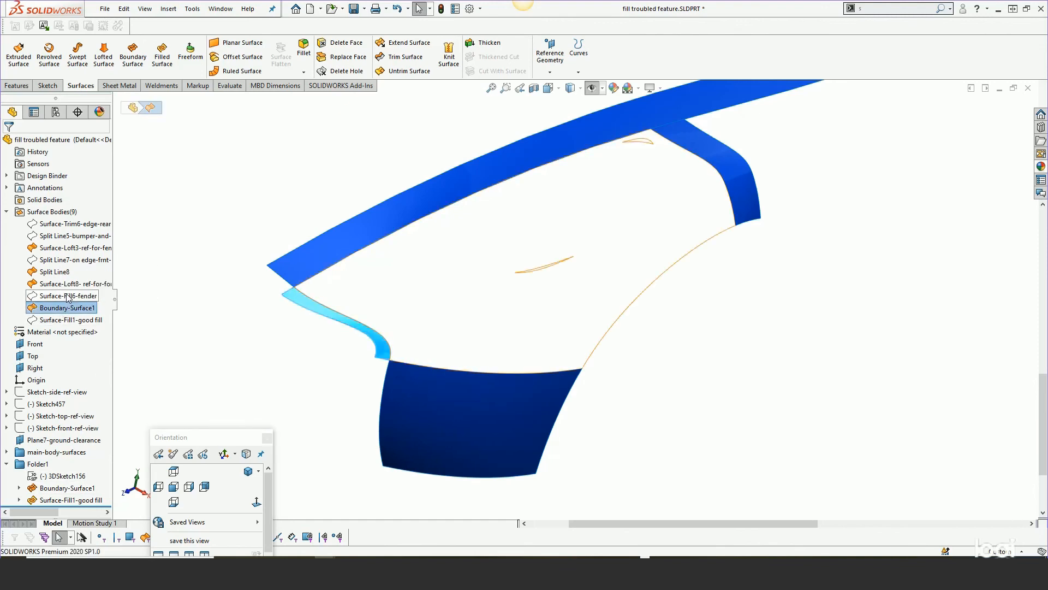
left_click(212, 317)
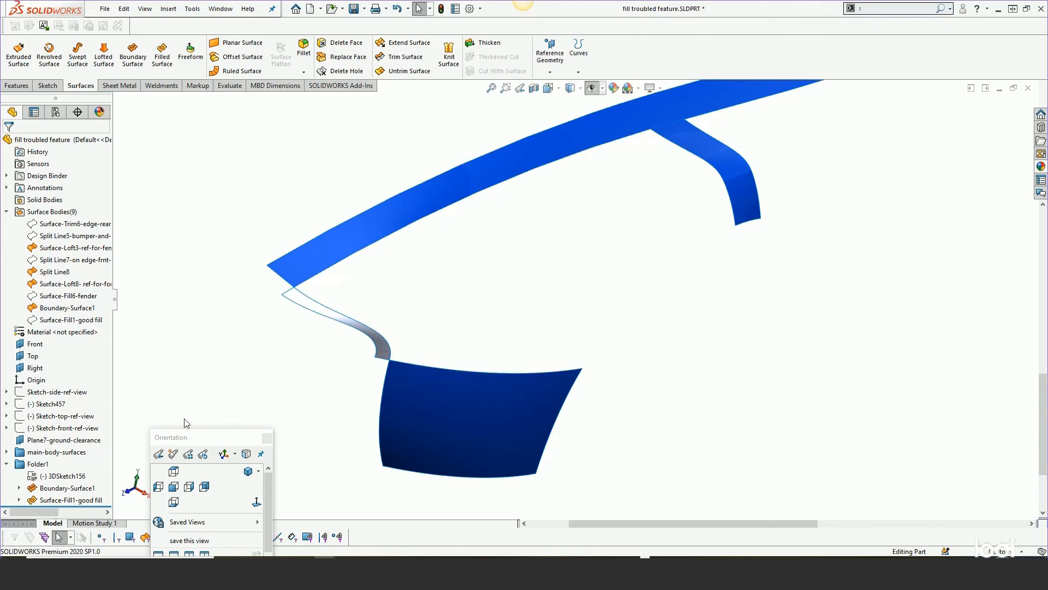
scroll(404, 356, "down", 3)
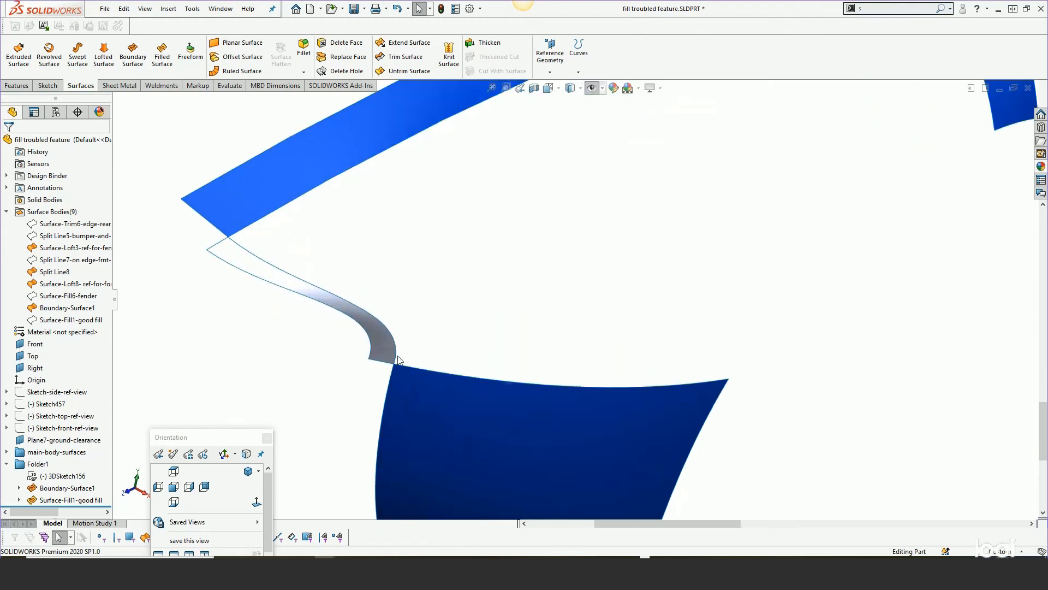
Review how the reference surface is built: the short lines in 3DSketch156 and the direction curves of Boundary-Surface1.
left_click(63, 475)
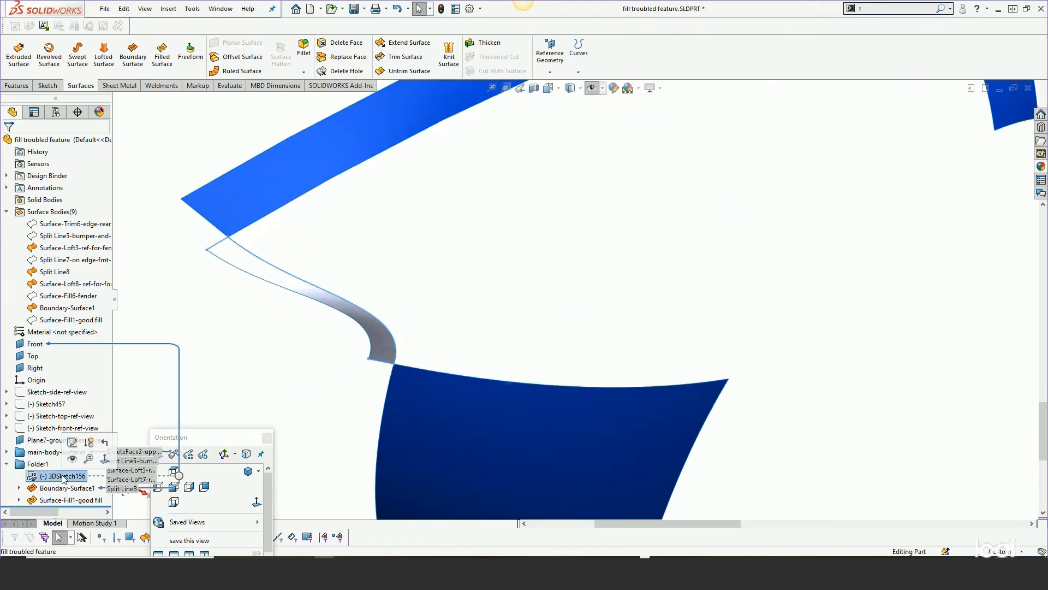
left_click(72, 443)
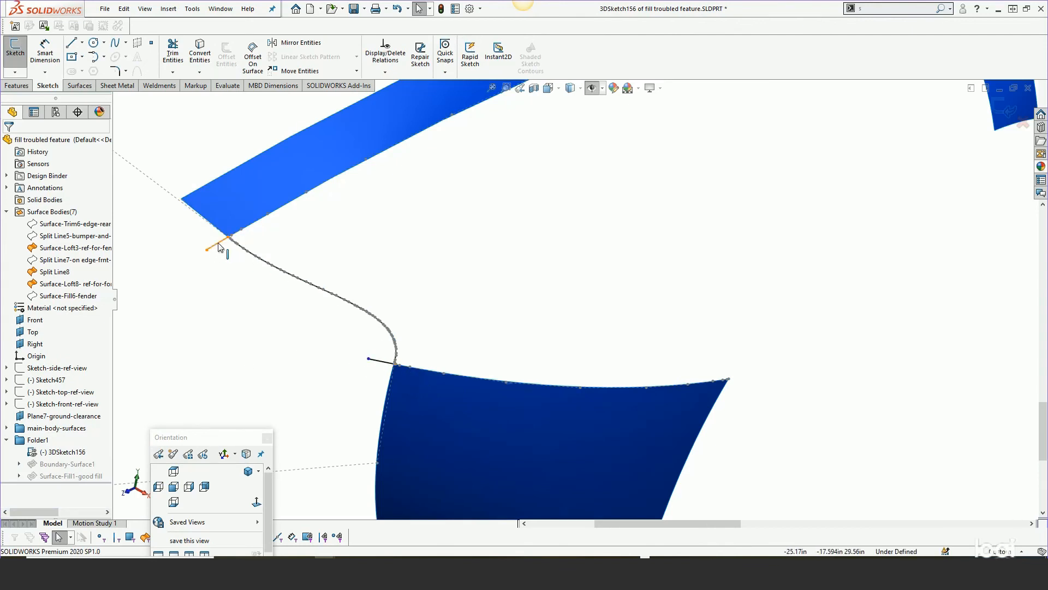
left_click(1002, 106)
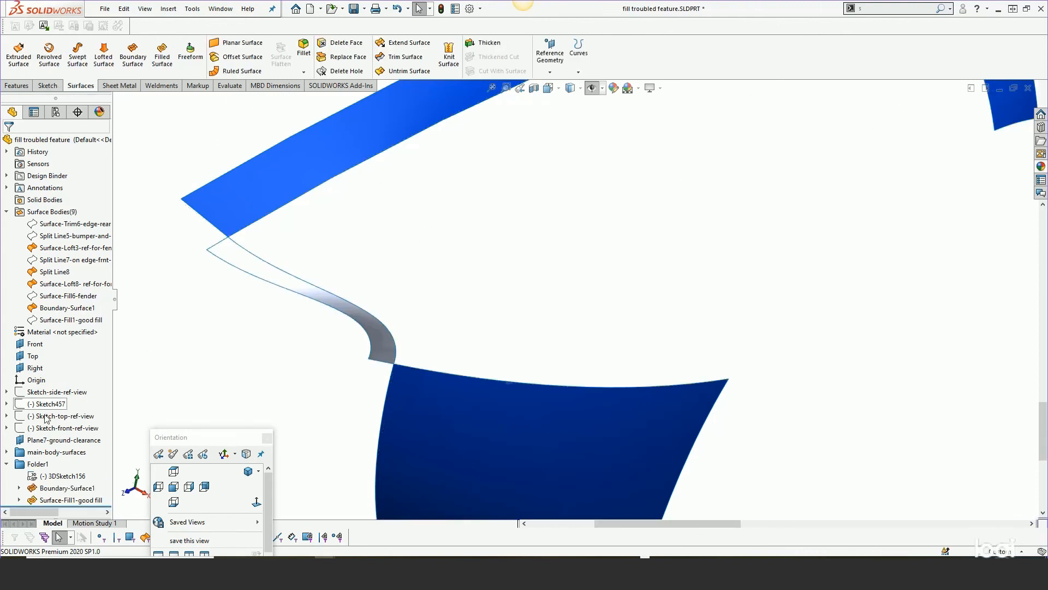
left_click(53, 490)
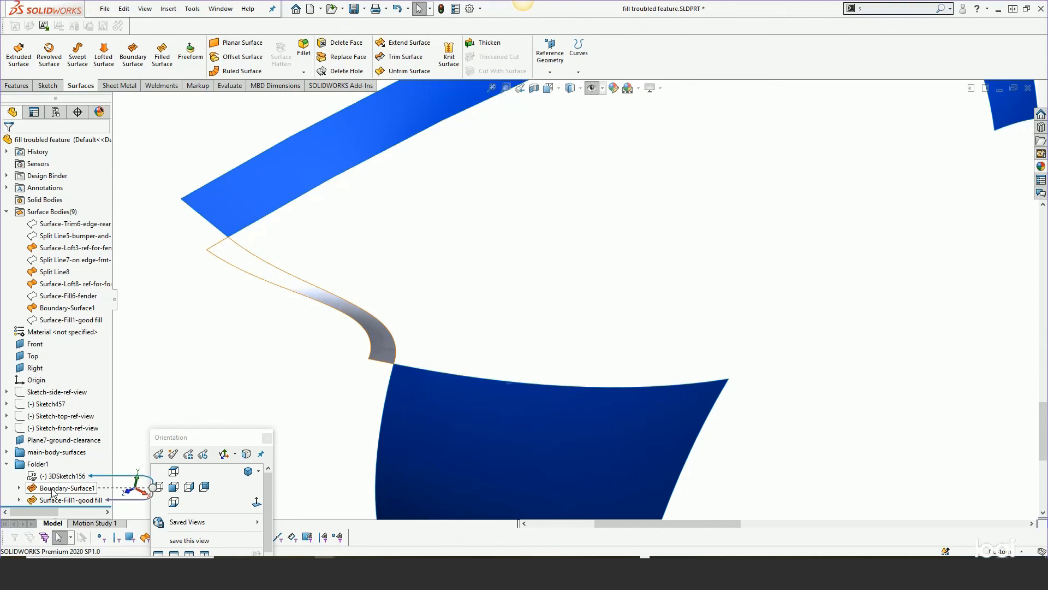
left_click(59, 456)
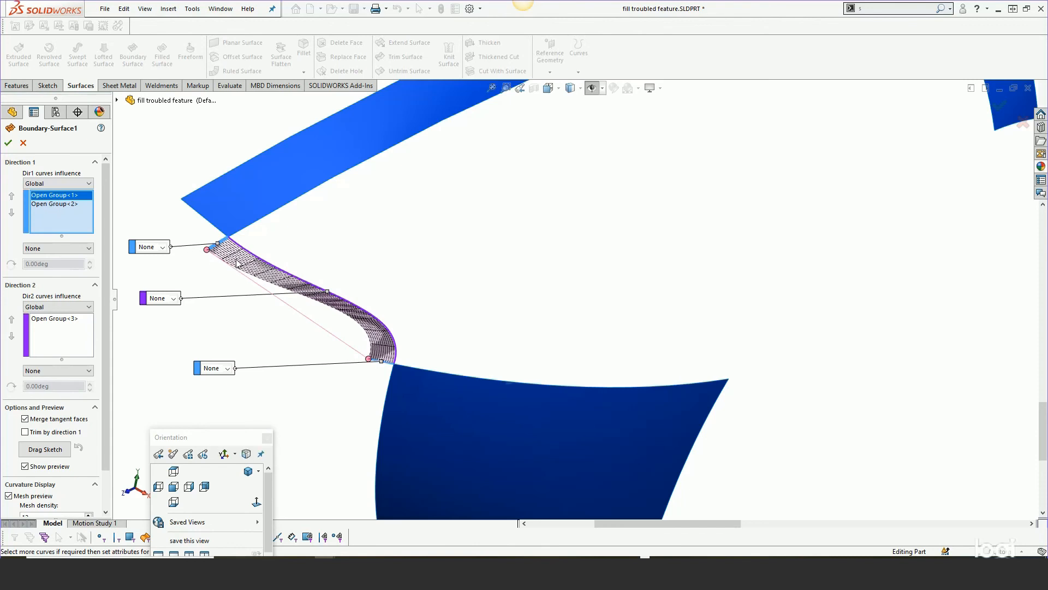
left_click(8, 143)
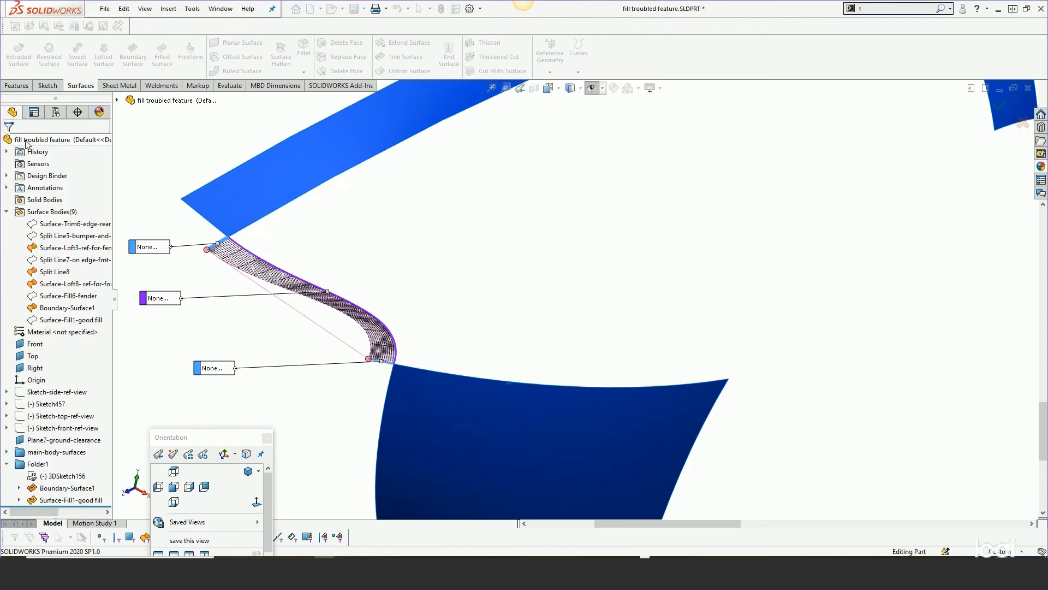
Show the Surface-Fill1-good fill body and open its definition to examine the patch boundary, edge conditions and zebra stripes.
left_click(70, 500)
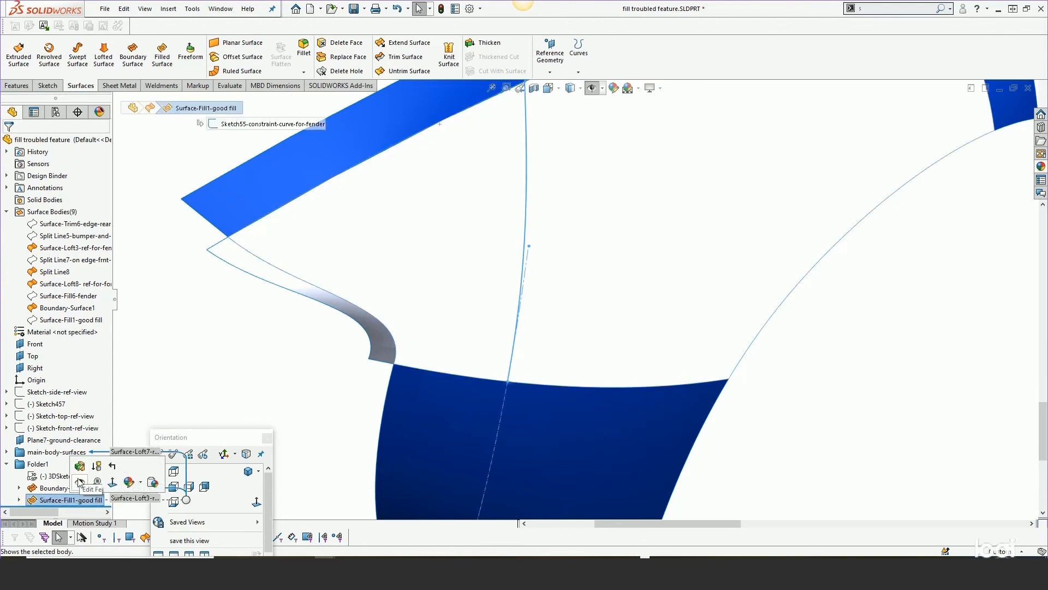
right_click(57, 500)
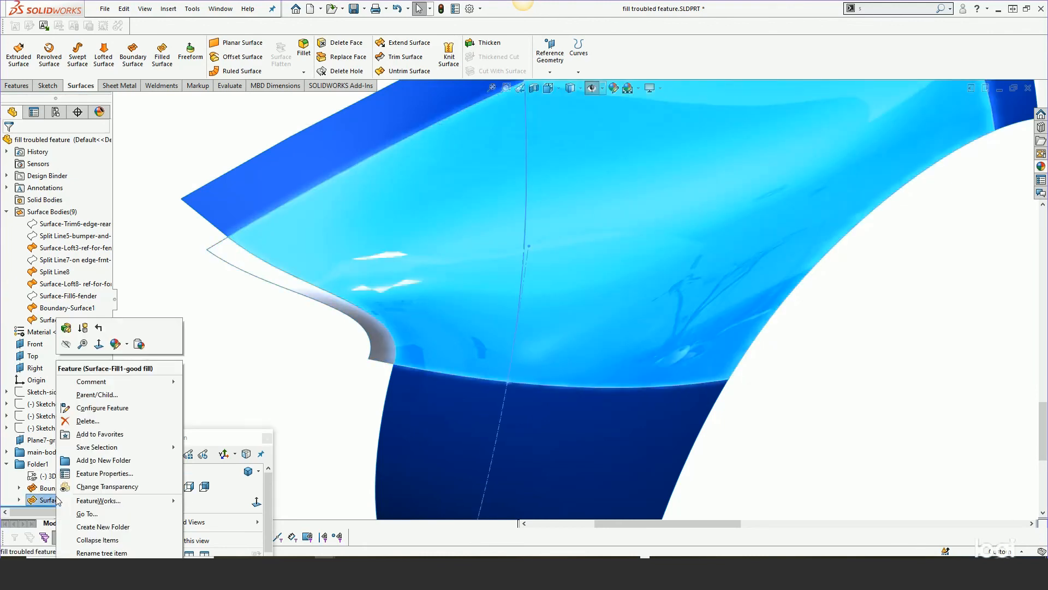
left_click(61, 334)
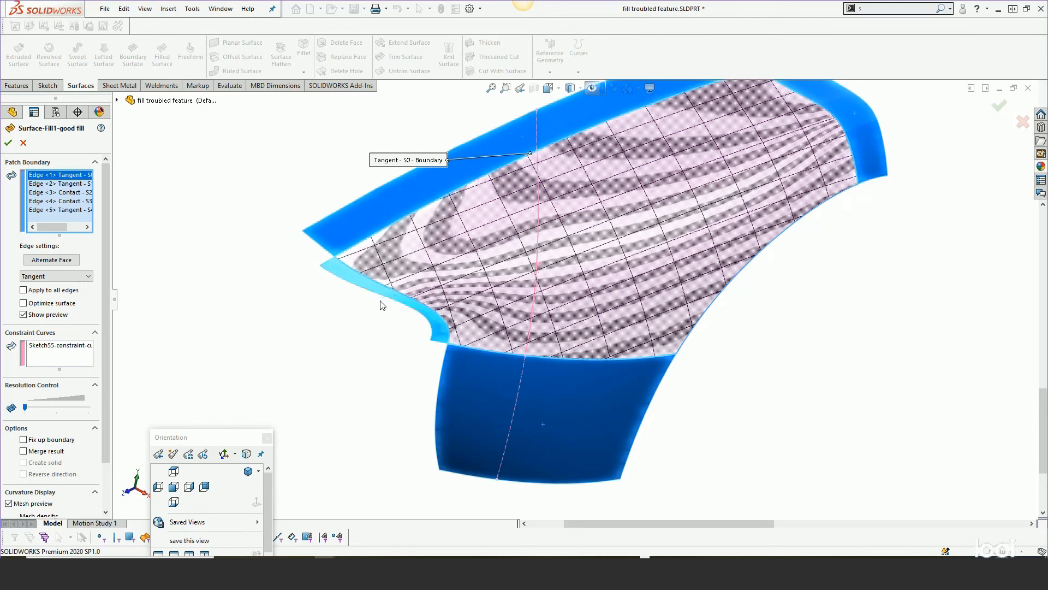
key("z")
scroll(625, 232, "down", 2)
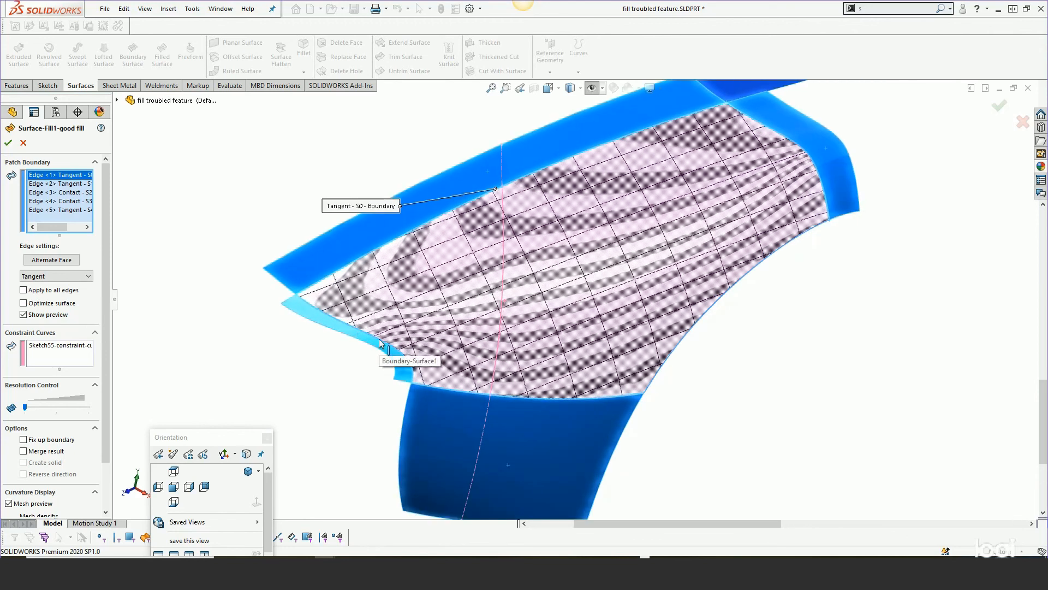
middle_click_drag(389, 305, 447, 259)
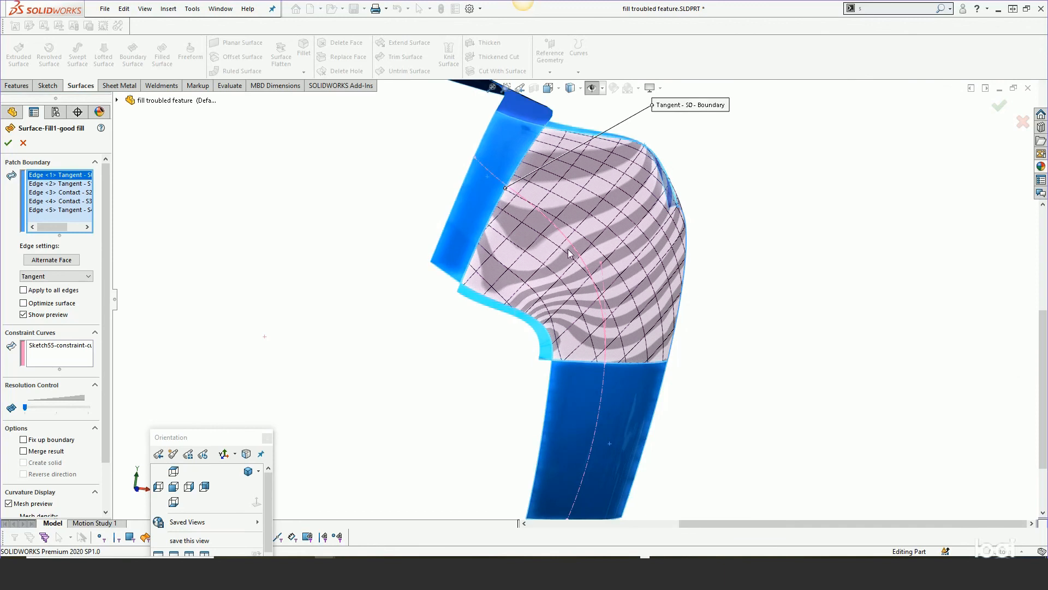
Remove the constraint curve from Surface-Fill1-good fill, apply the change and inspect the fender patch without it.
right_click(53, 346)
left_click(85, 364)
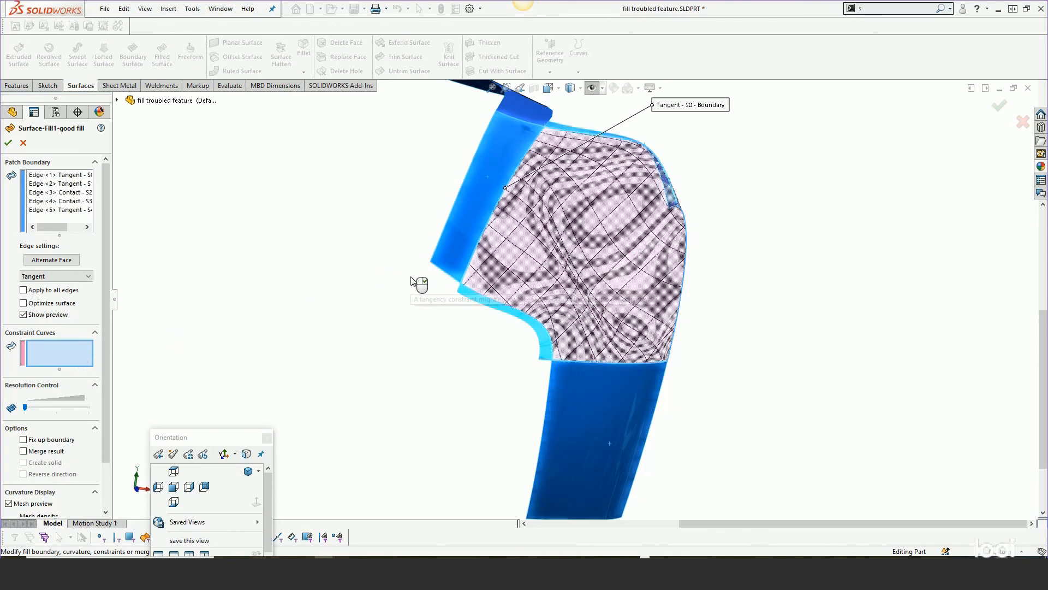
middle_click_drag(498, 381, 520, 371)
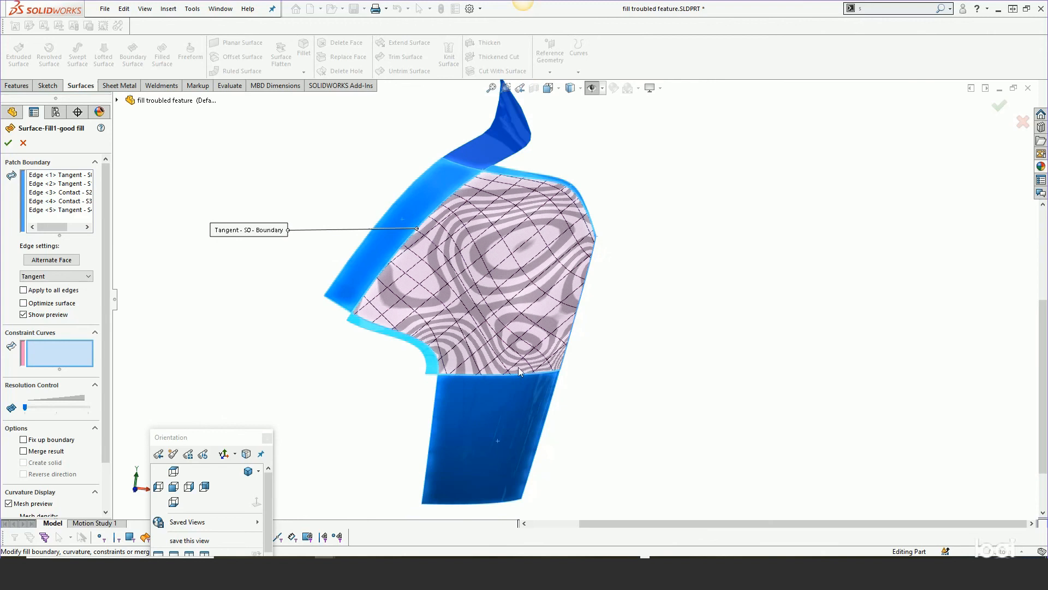
left_click(8, 143)
middle_click_drag(476, 306, 359, 367)
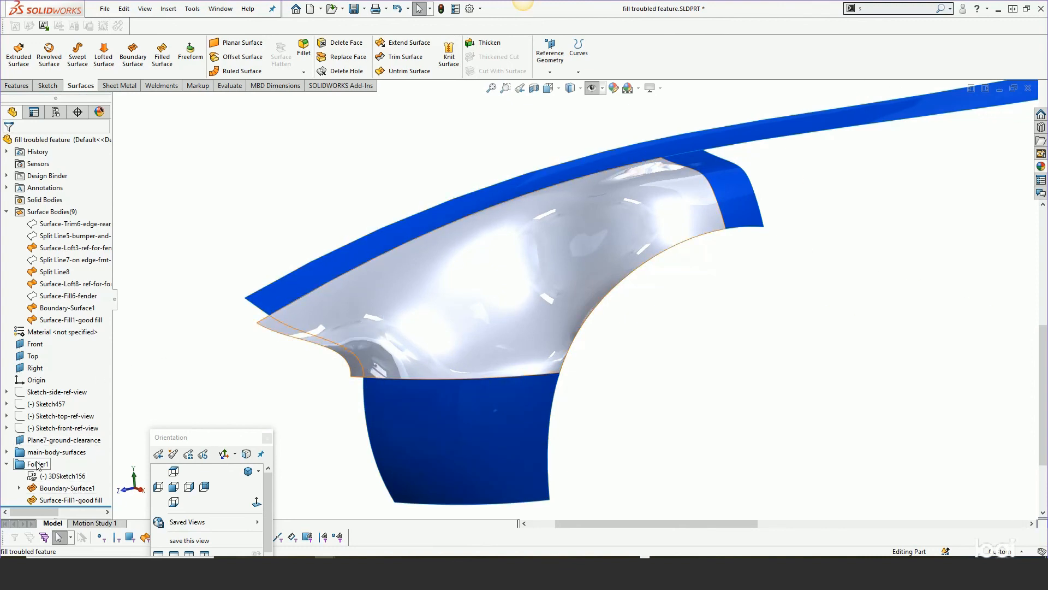
Display the hidden sketches and restore Sketch55-constraint-curve-for-fender as the constraint curve of Surface-Fill1-good fill.
key("ctrl+h")
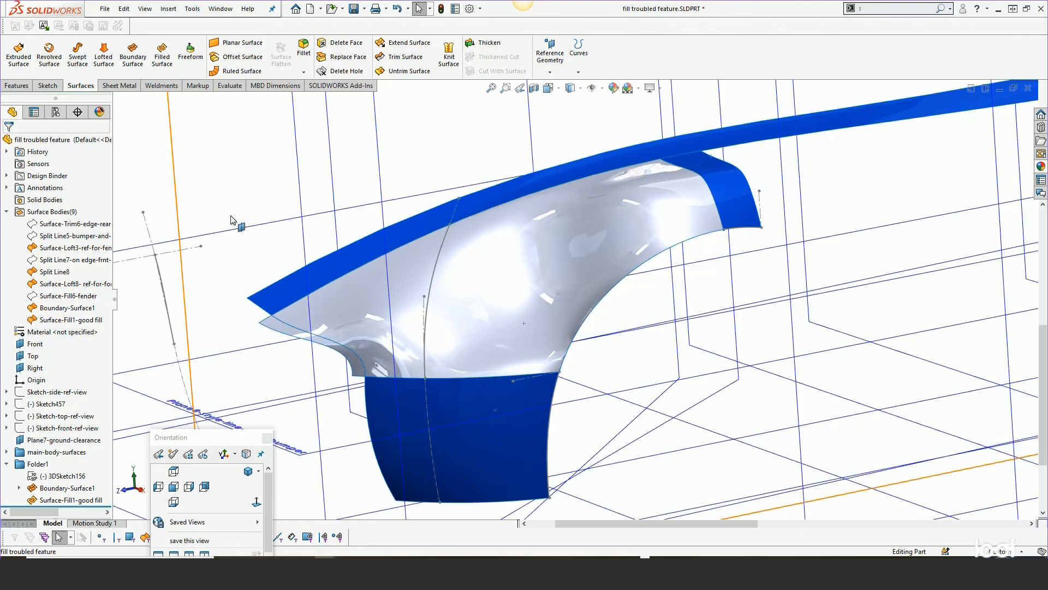
right_click(62, 500)
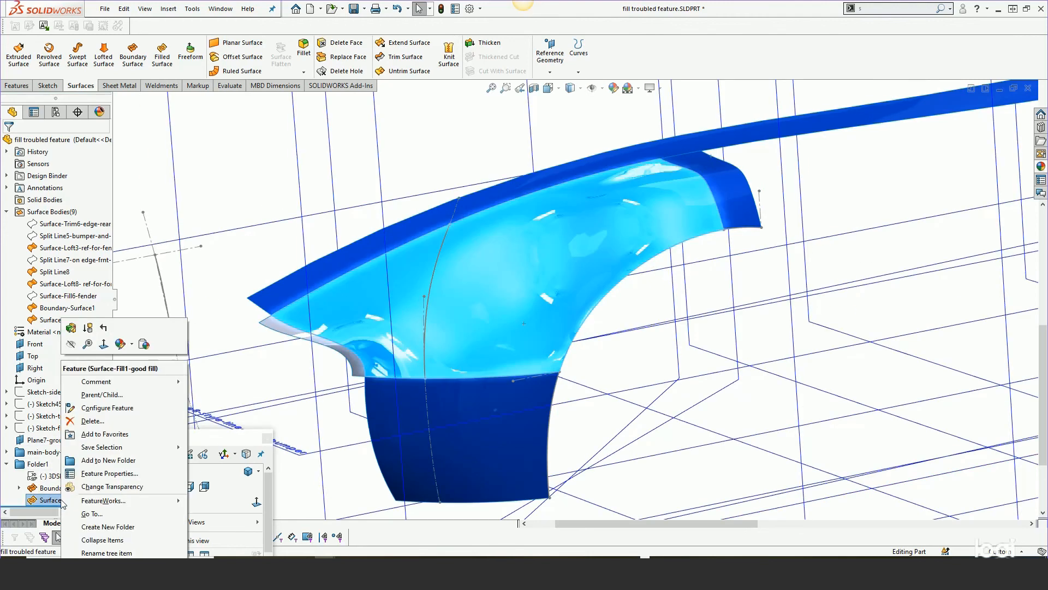
left_click(73, 329)
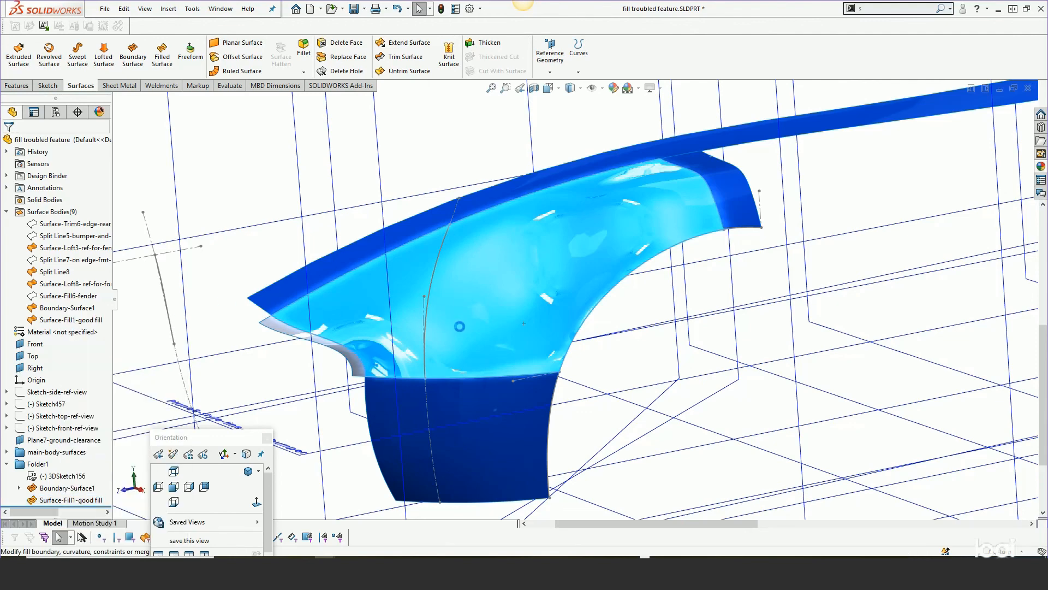
middle_click_drag(462, 325, 525, 328)
scroll(622, 327, "down", 2)
left_click(44, 361)
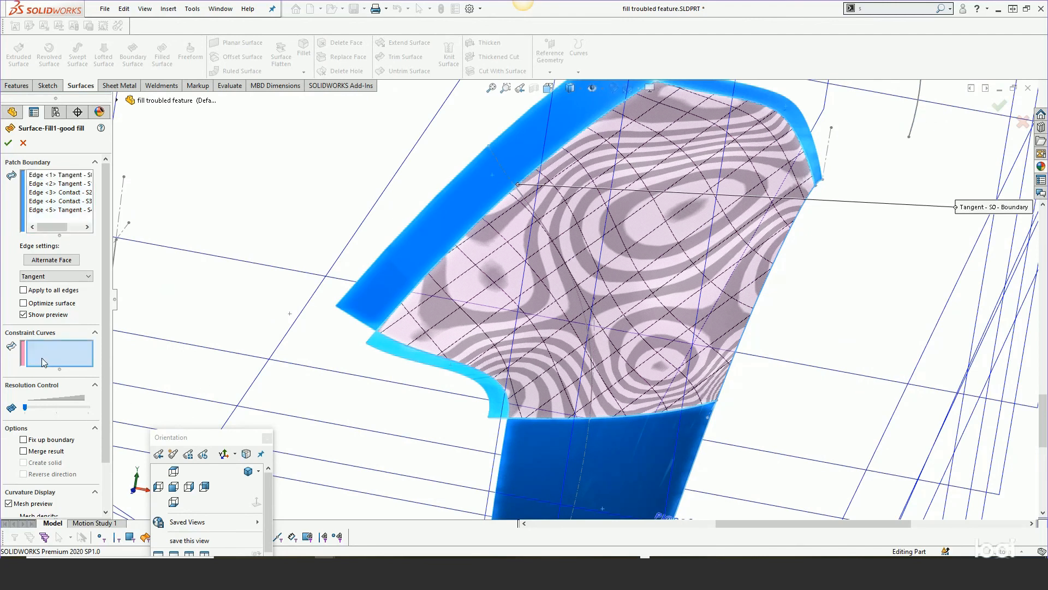
left_click(580, 303)
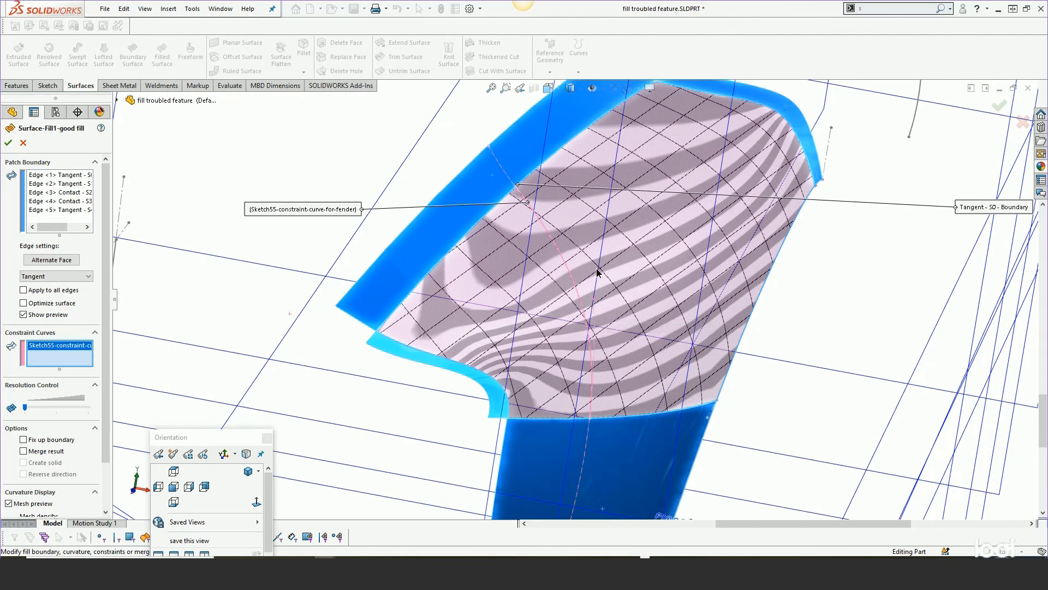
middle_click_drag(597, 271, 550, 292)
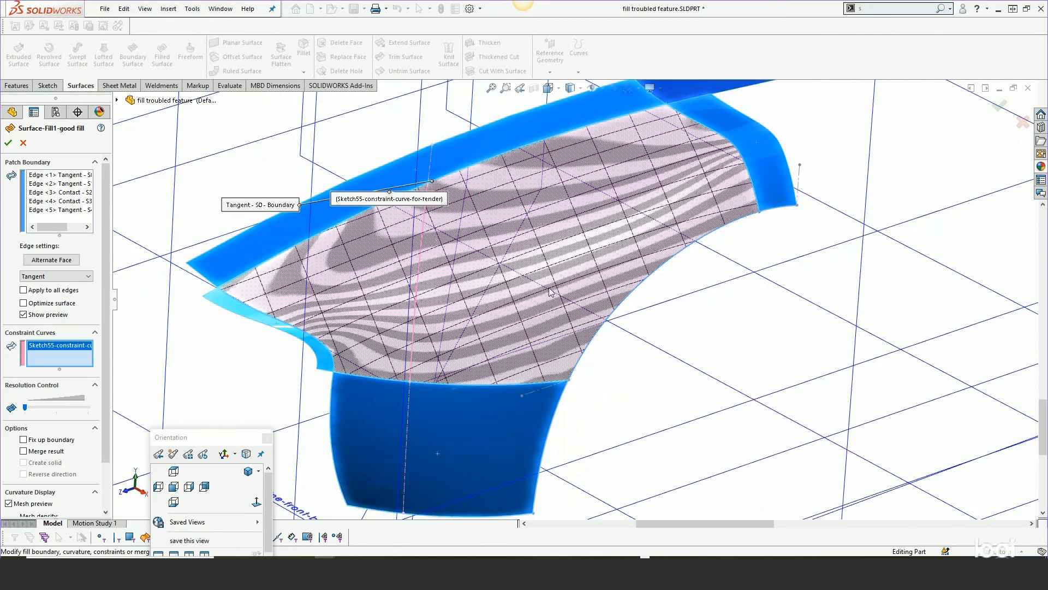
left_click(8, 144)
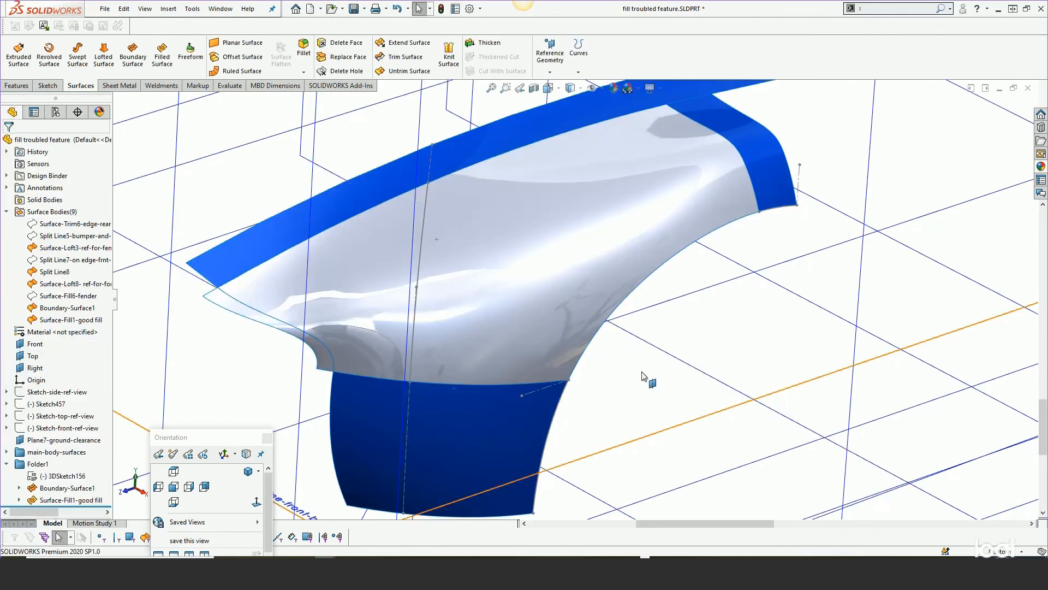
Hide the Boundary-Surface1 body and all planes and sketches, and view the finished fender fill.
right_click(234, 306)
key("Escape")
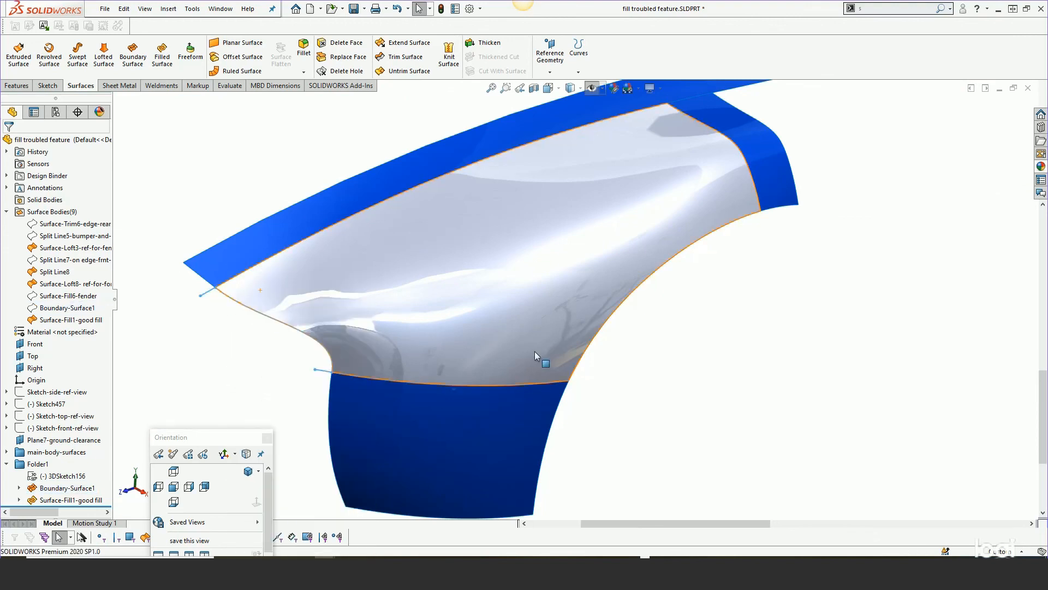
middle_click_drag(535, 352, 528, 238)
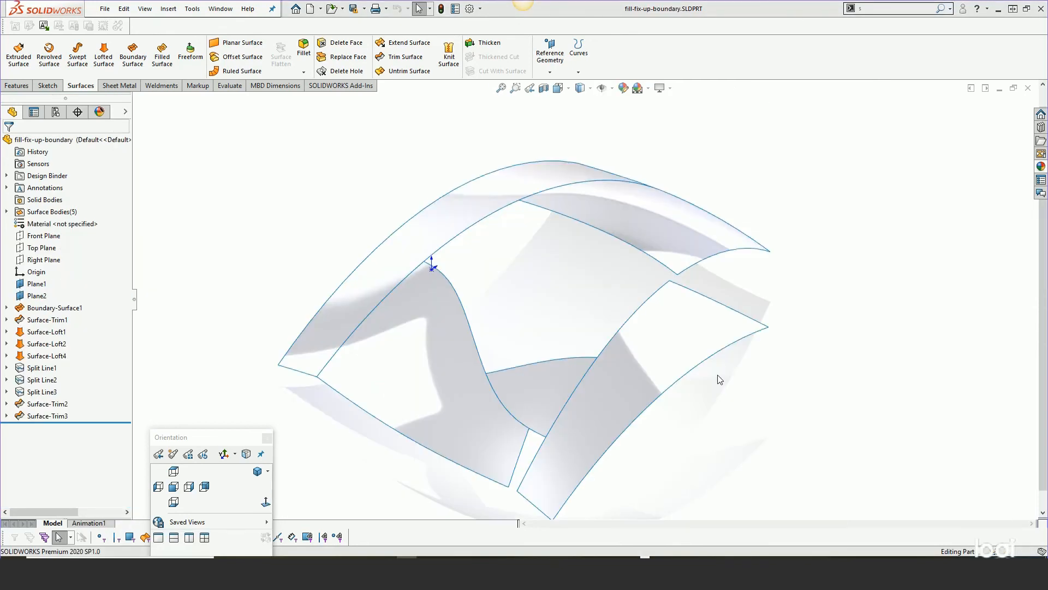
Start a Filled Surface and select the first five edges of the gapped opening, from the curved edge near the origin to the upper surface's edge.
mouse_move(718, 381)
middle_mouse_down()
mouse_move(713, 358)
mouse_move(704, 402)
mouse_move(713, 362)
middle_mouse_up()
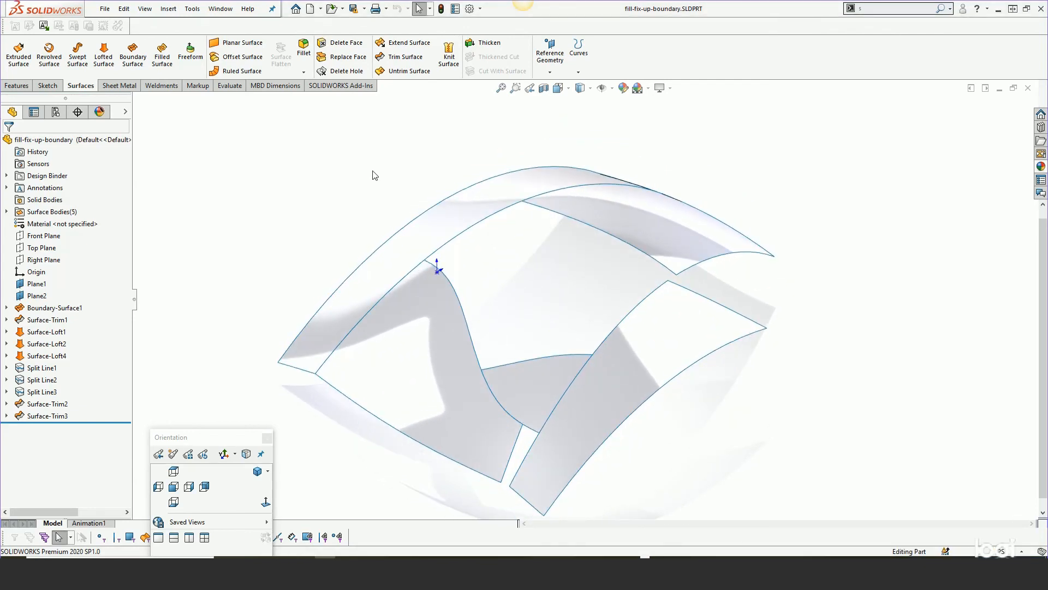
left_click(161, 57)
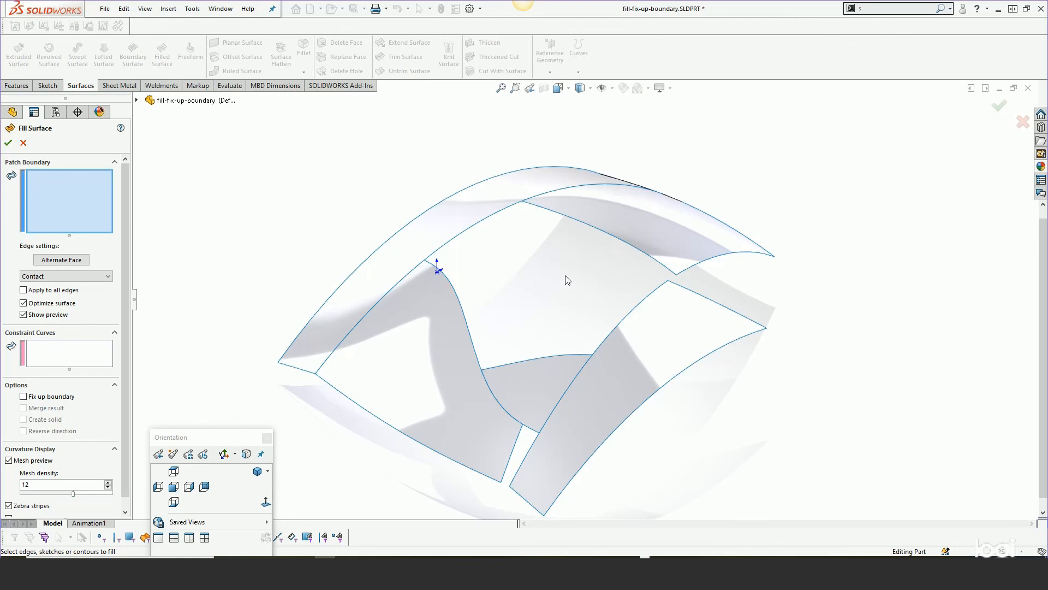
scroll(610, 268, "down", 3)
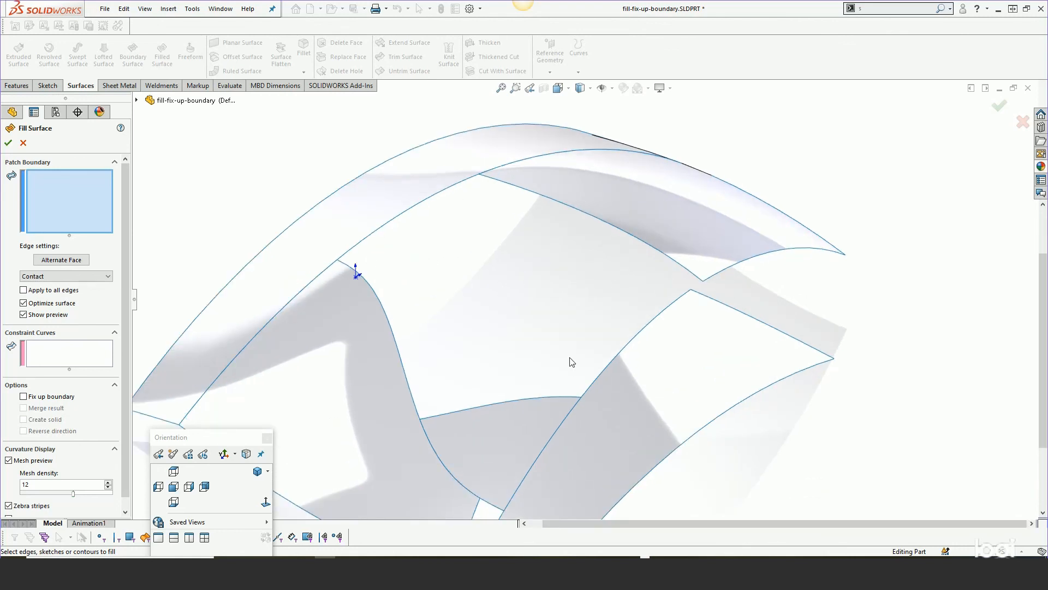
left_click(387, 321)
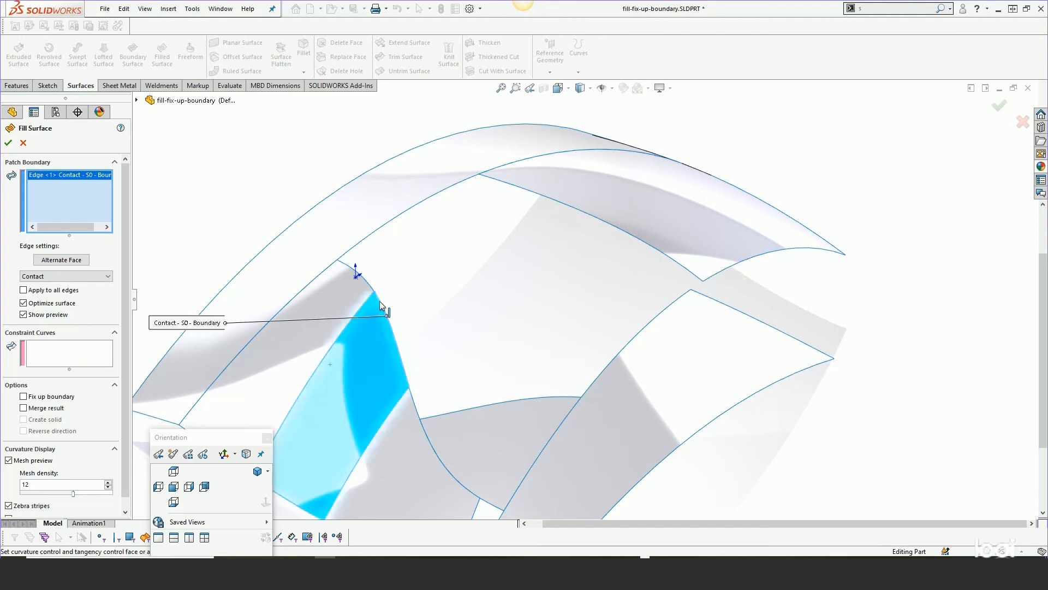
left_click(376, 295)
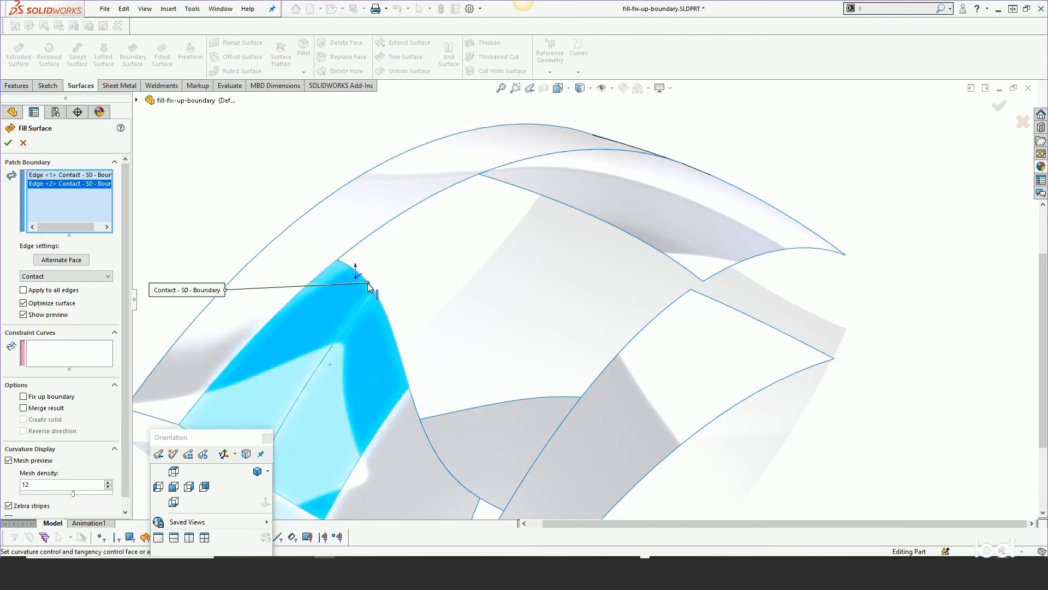
left_click(357, 249)
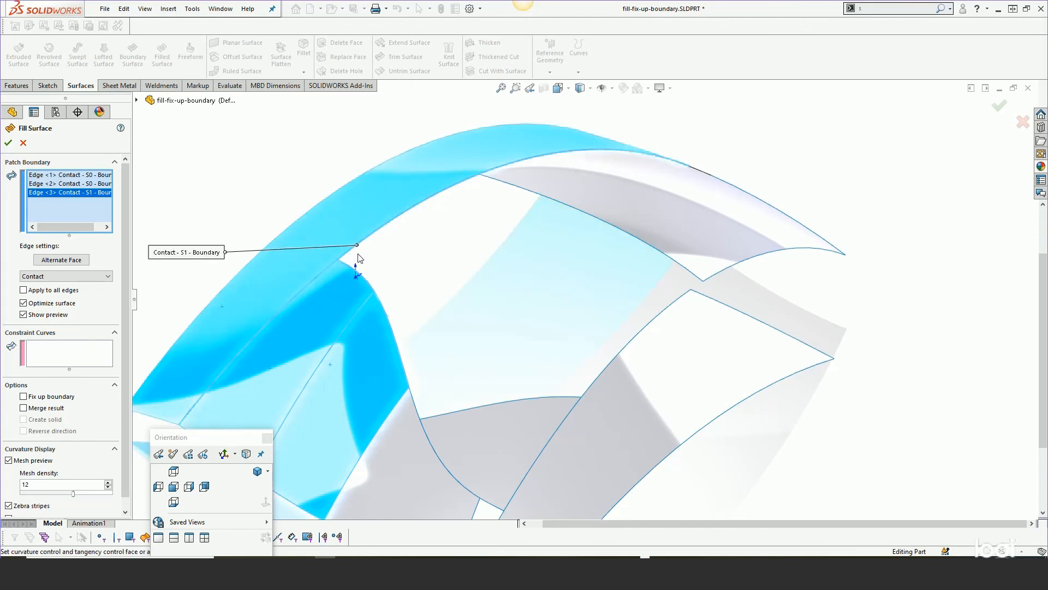
left_click(494, 180)
left_click(517, 189)
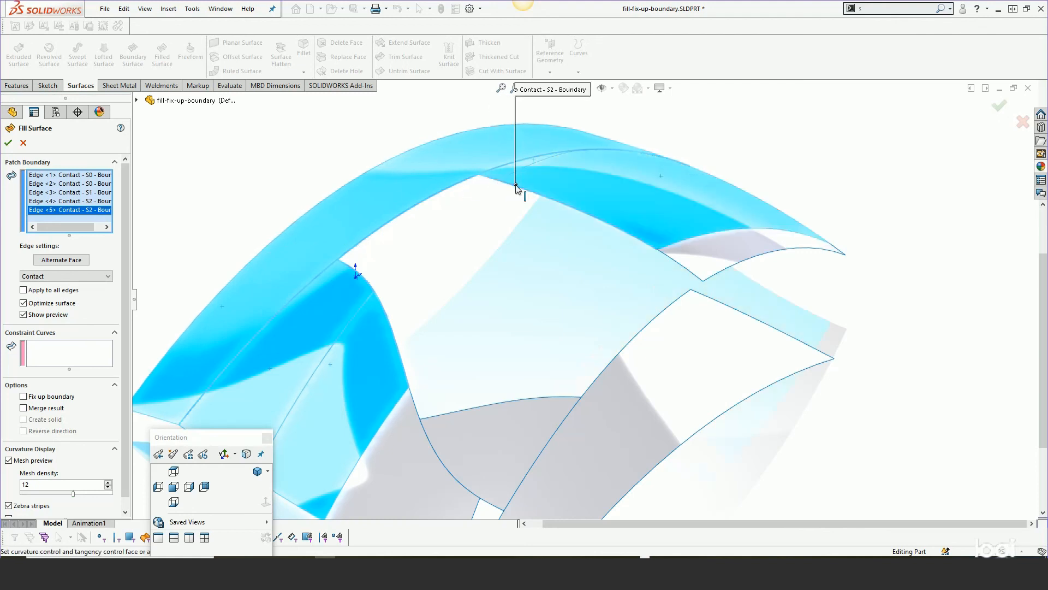
Enable Fix up boundary and add the remaining five edges around the opening to the patch boundary.
left_click(672, 264)
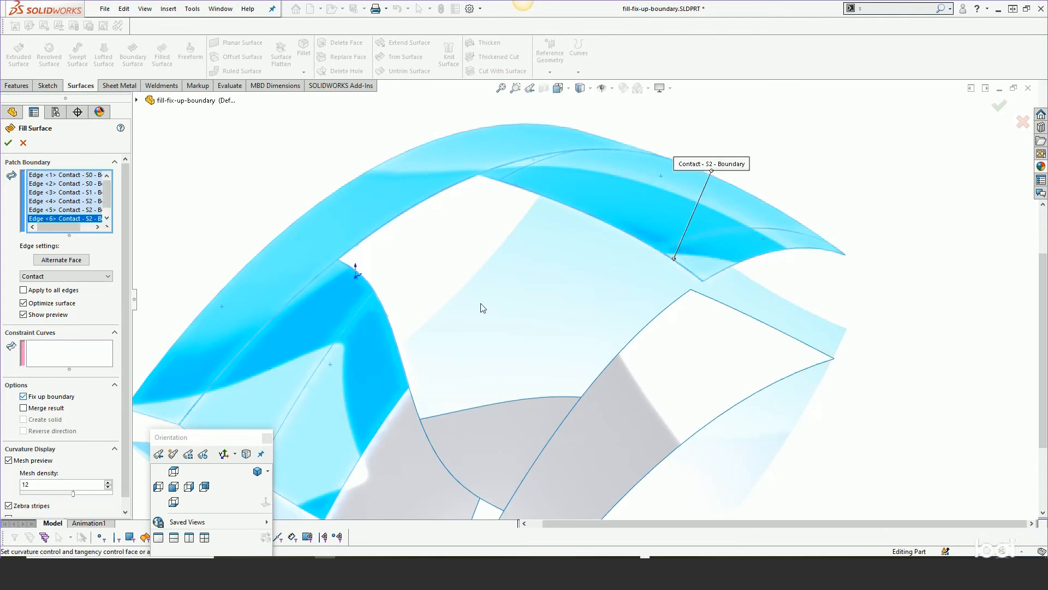
left_click(660, 318)
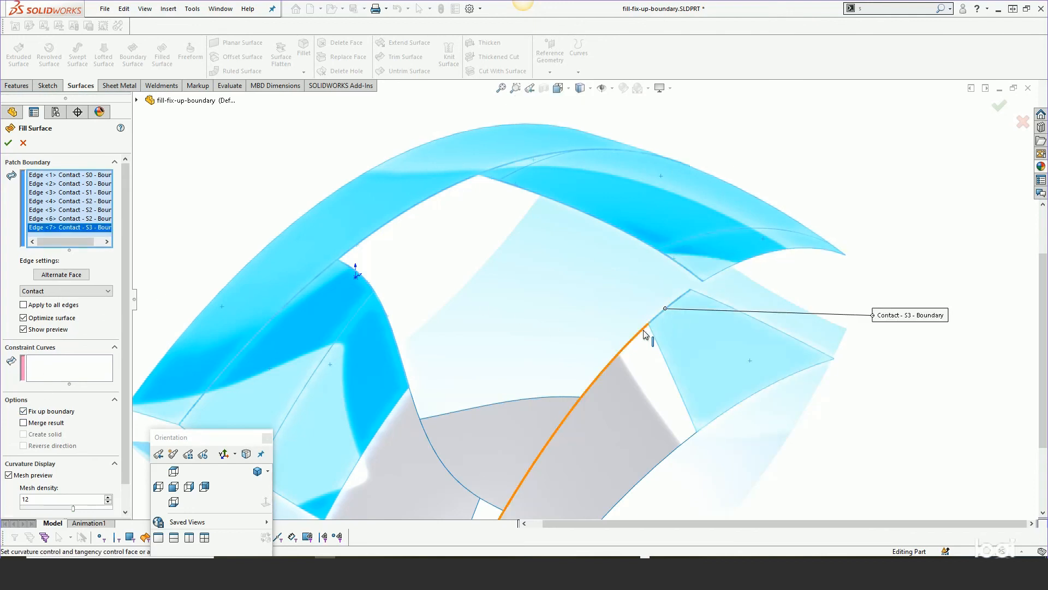
left_click(643, 328)
left_click(564, 400)
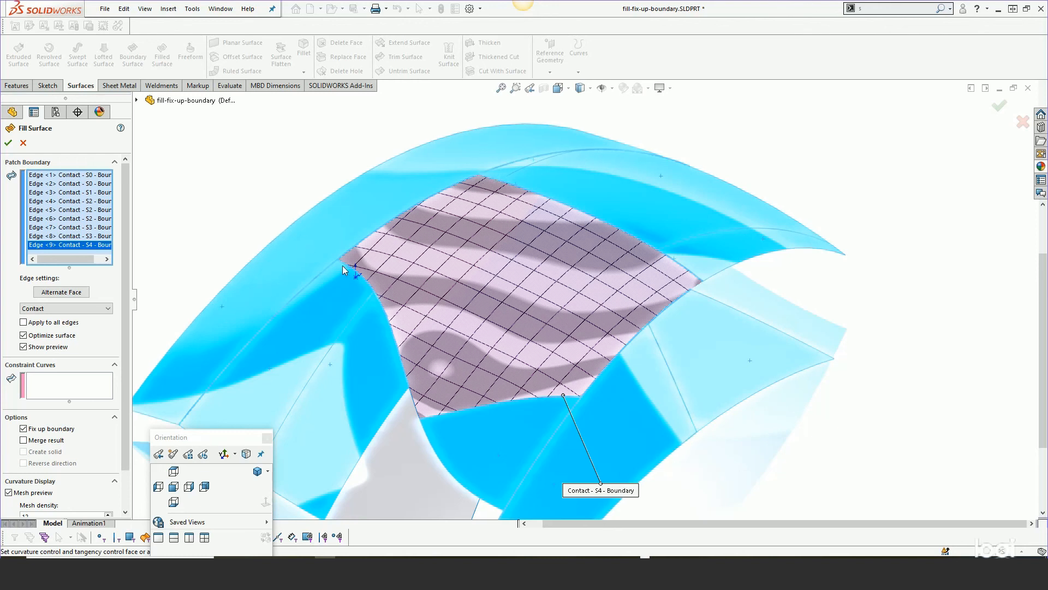
left_click(415, 407)
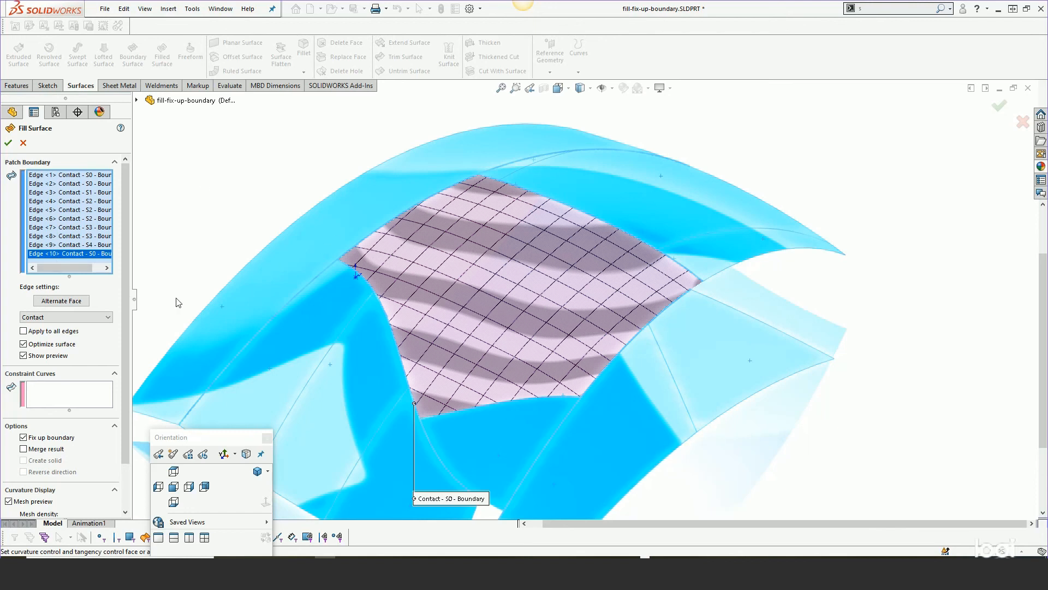
Apply the Tangent condition to all patch edges, create the filled surface and inspect the patch across the opening.
left_click(34, 317)
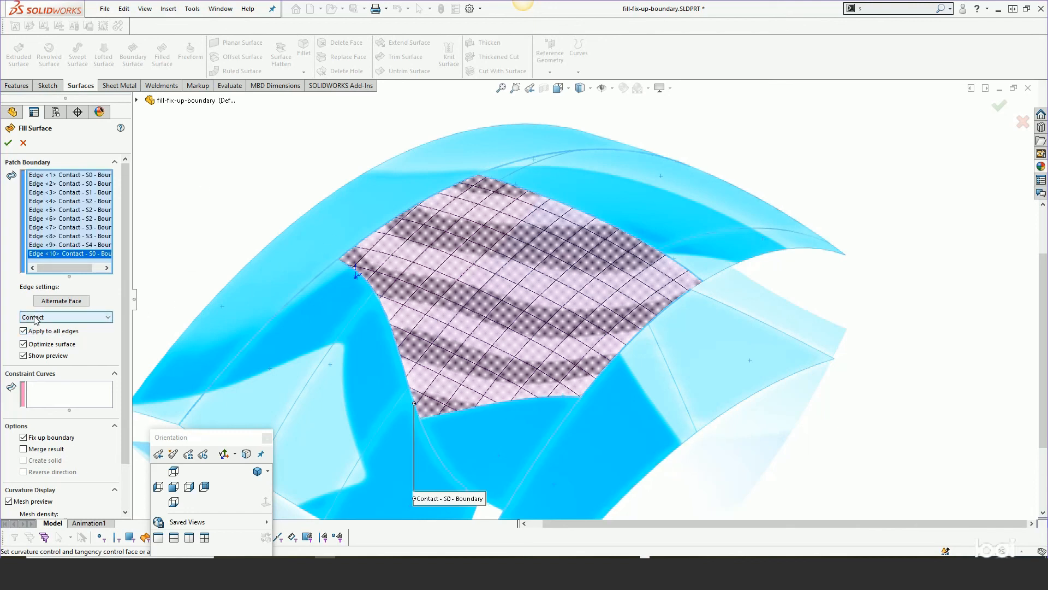
left_click(33, 333)
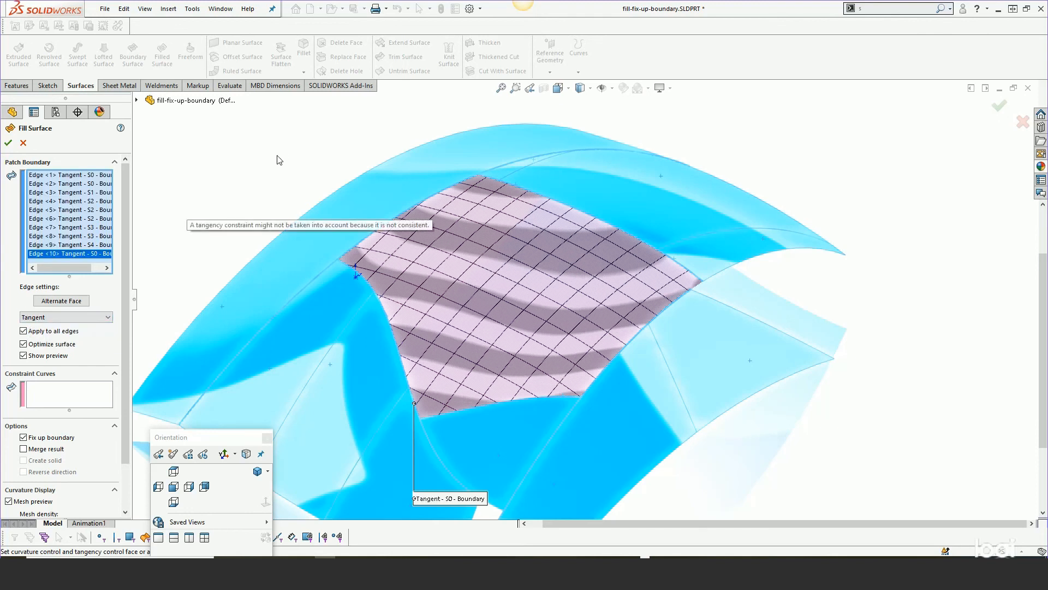
left_click(9, 142)
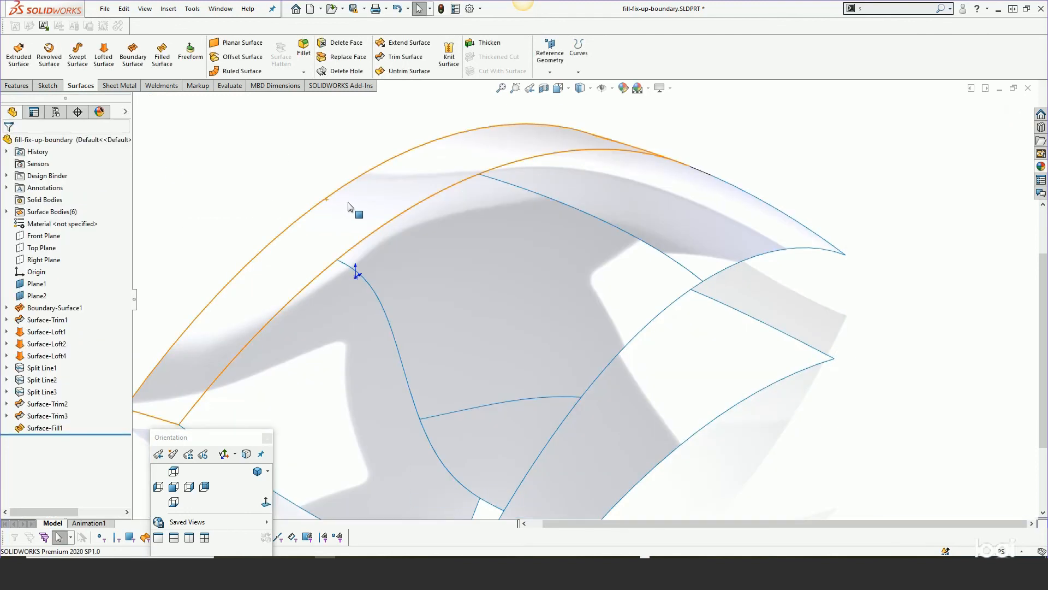
middle_click_drag(569, 341, 601, 388)
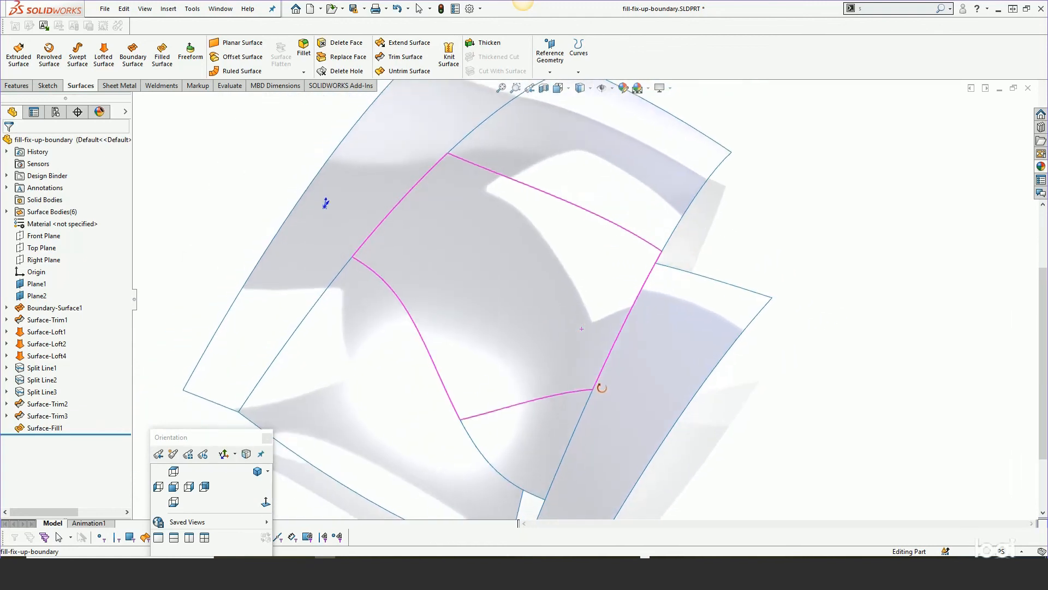
scroll(602, 390, "up", 1)
middle_click_drag(605, 314, 599, 259)
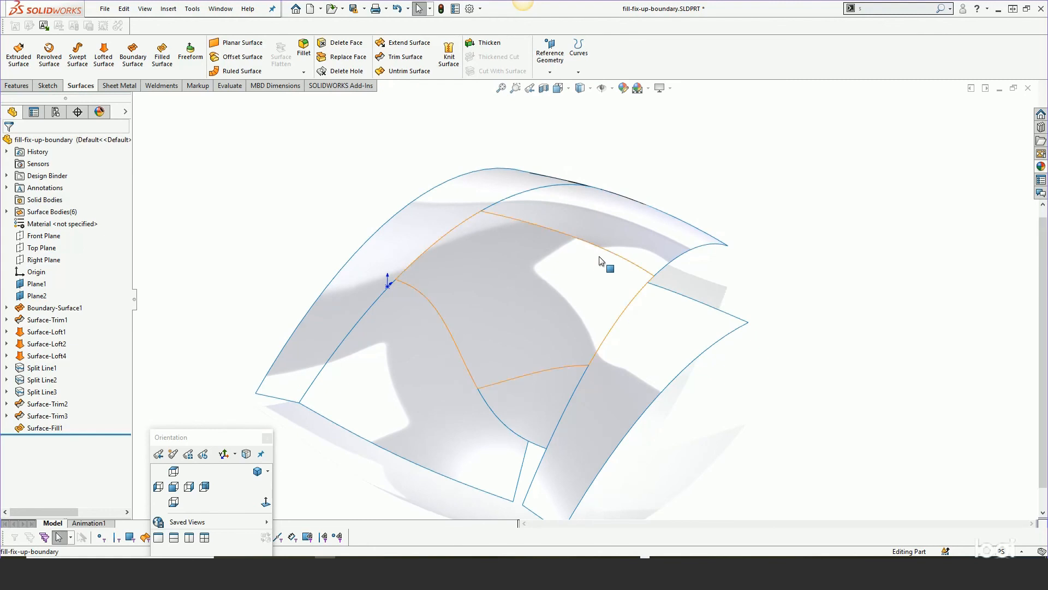
scroll(599, 258, "down", 2)
scroll(550, 296, "up", 1)
middle_click_drag(549, 295, 545, 288)
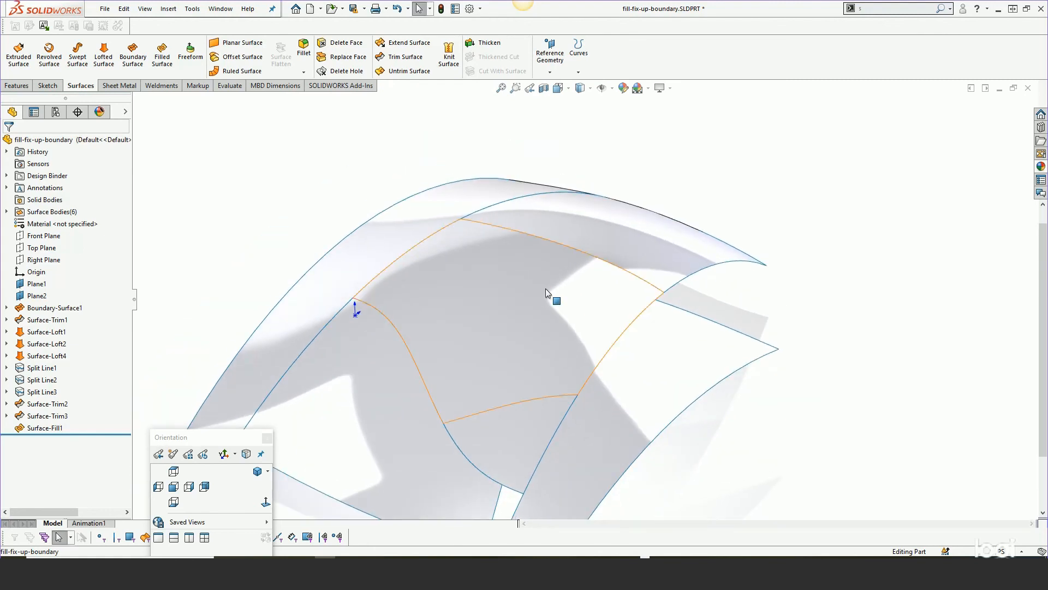